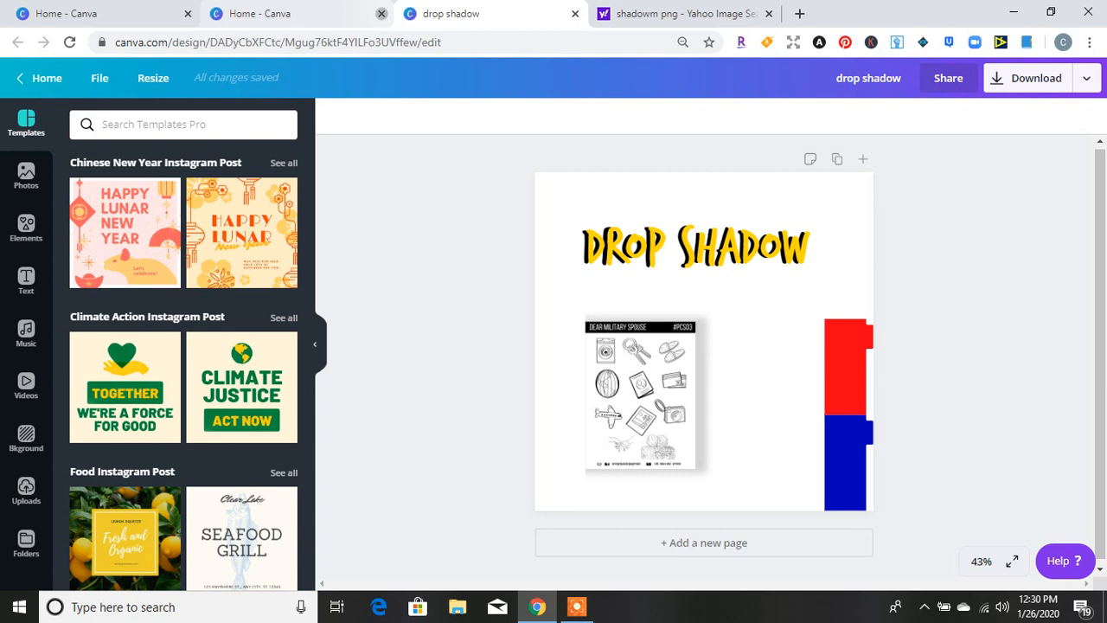
- Switch to the Yahoo image search and correct the query to search for "shadow png"
click(382, 14)
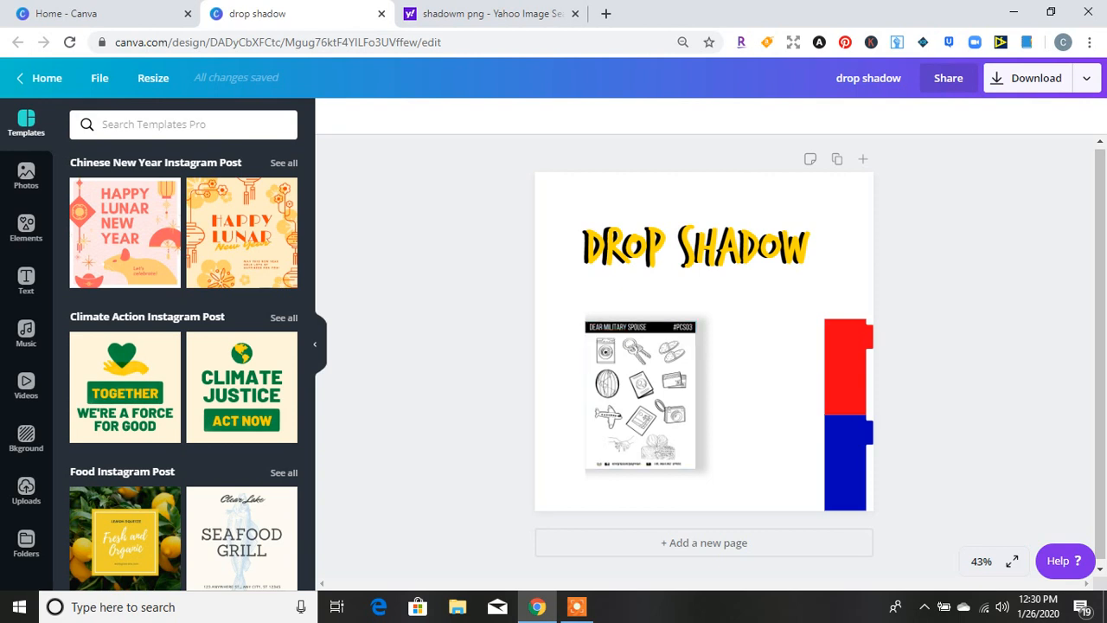
click(488, 13)
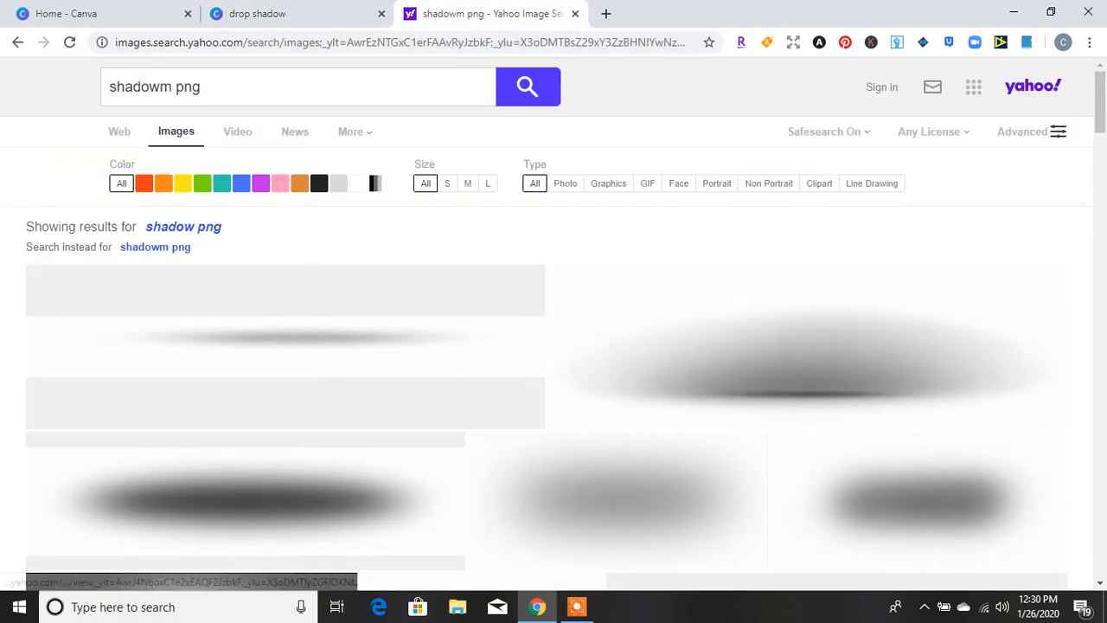
click(173, 86)
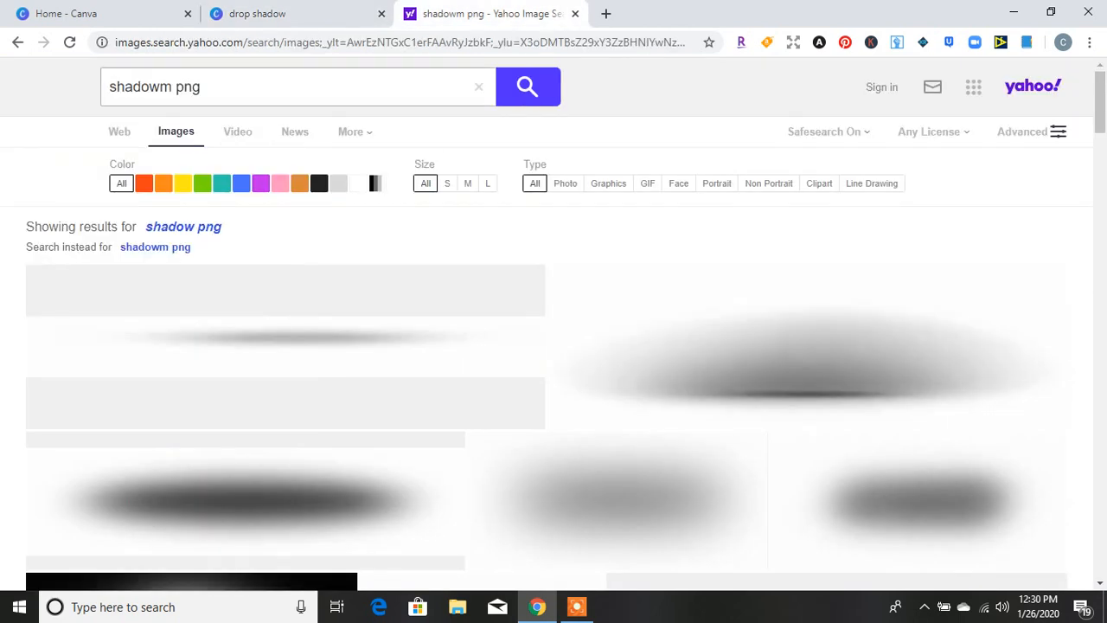
key(BackSpace)
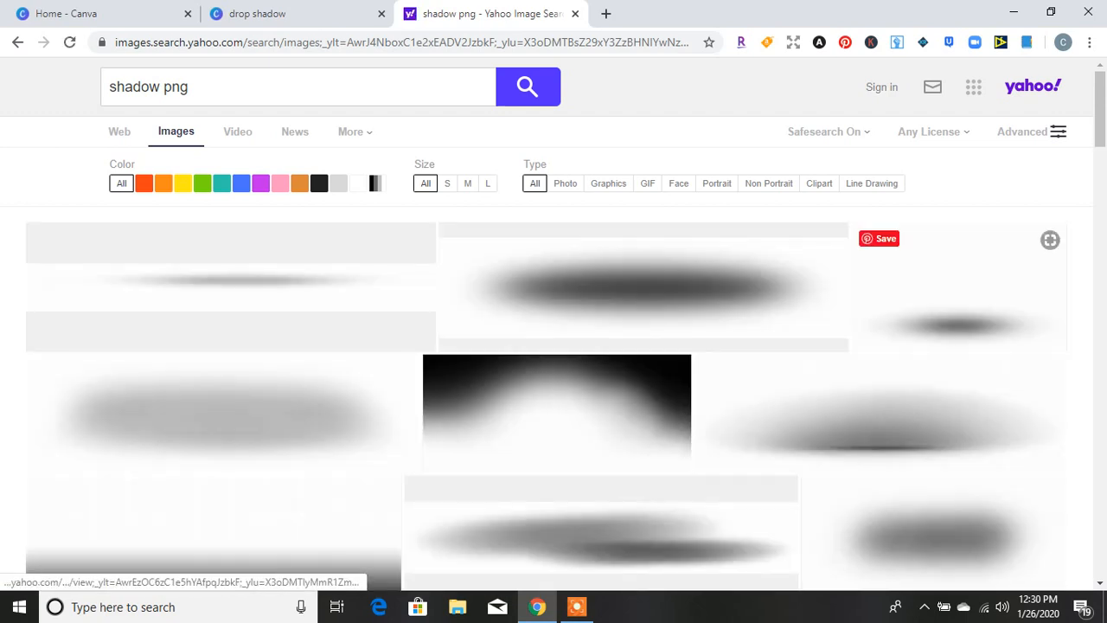
- Try to save the blurred grey square shadow image from the search results
scroll(554, 346, down, 6)
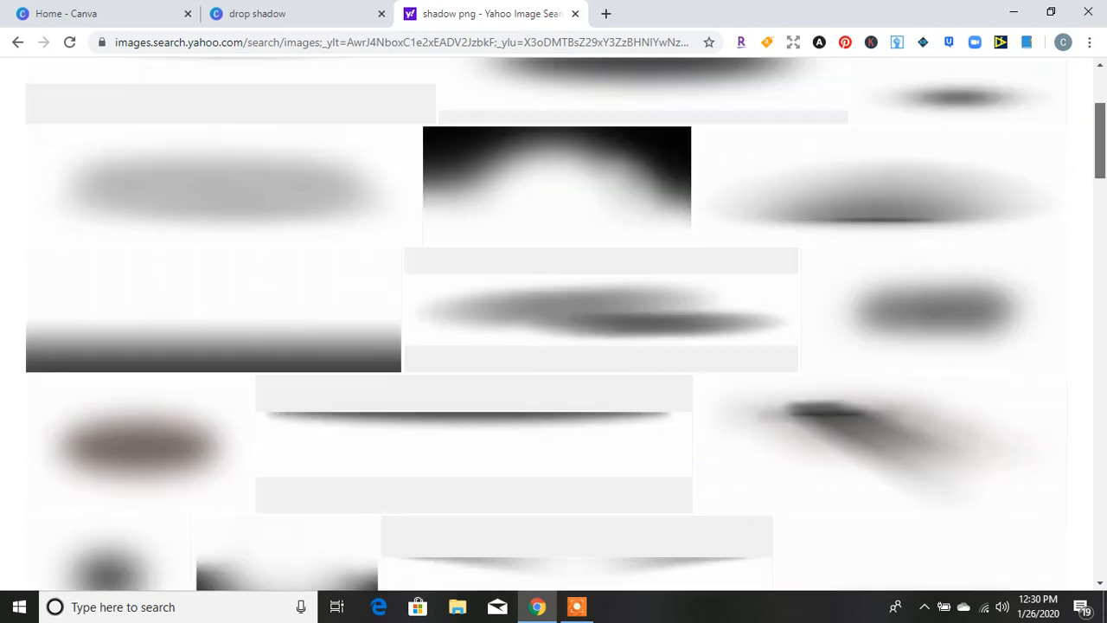
scroll(554, 346, down, 4)
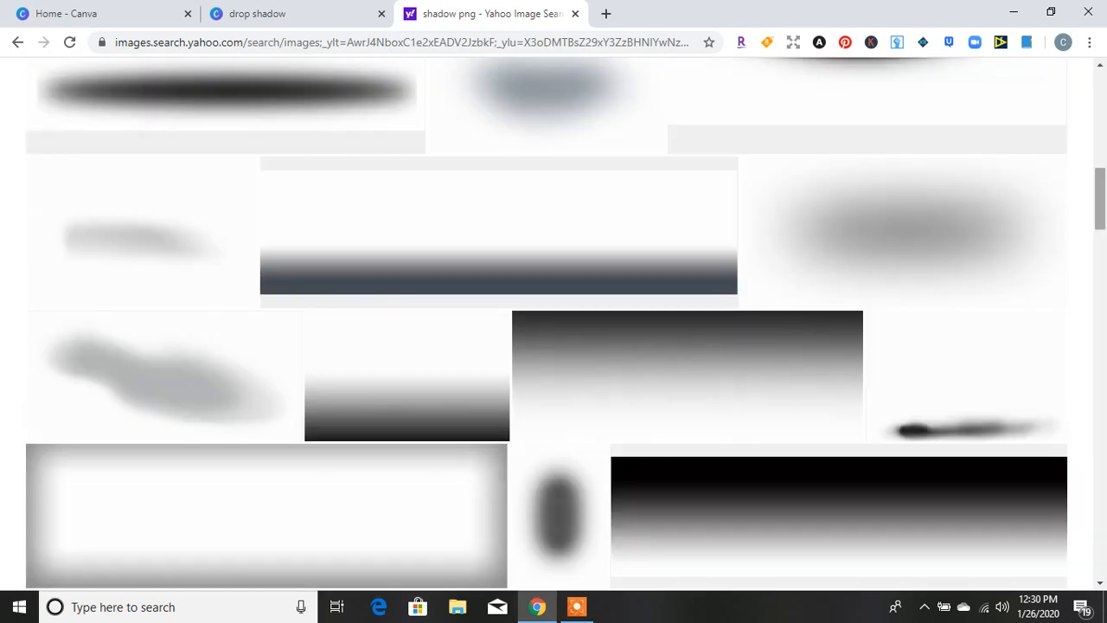
scroll(554, 346, down, 8)
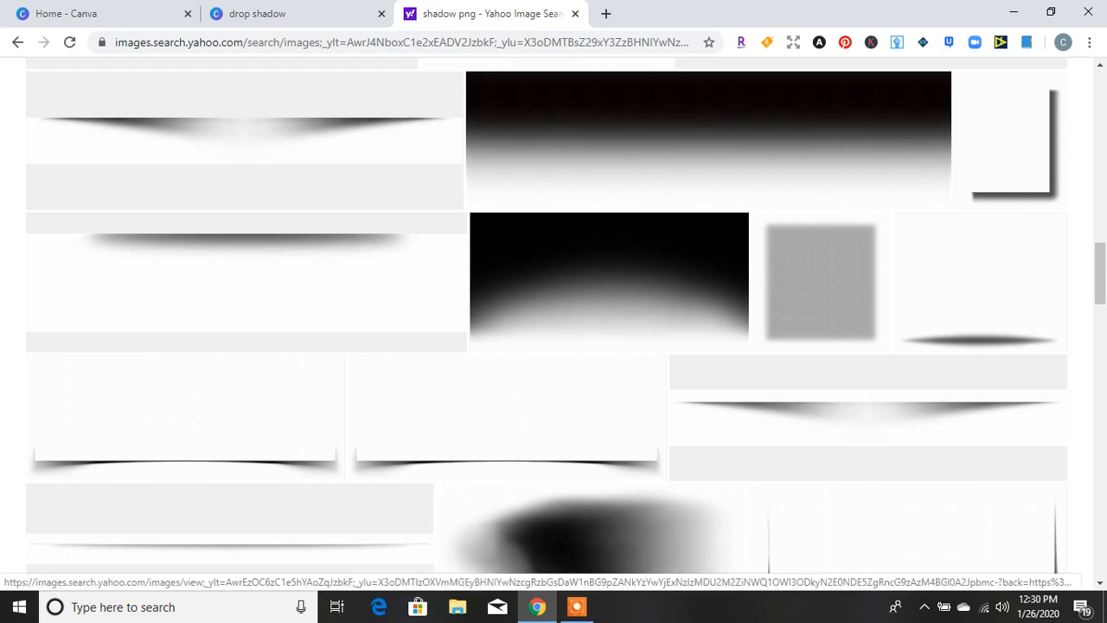
right_click(816, 287)
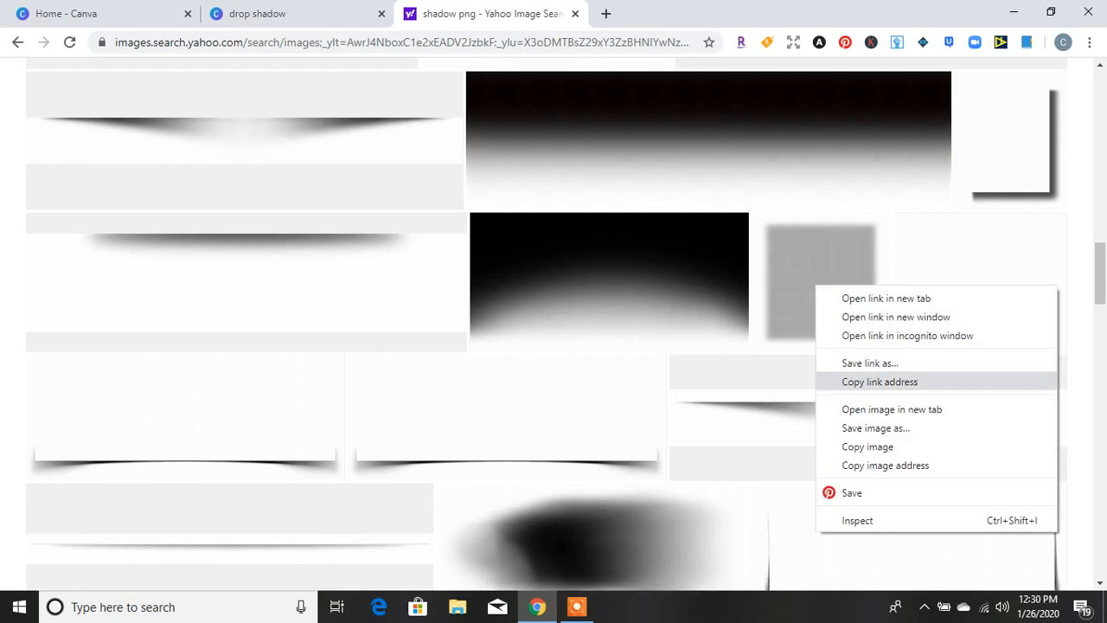
click(876, 427)
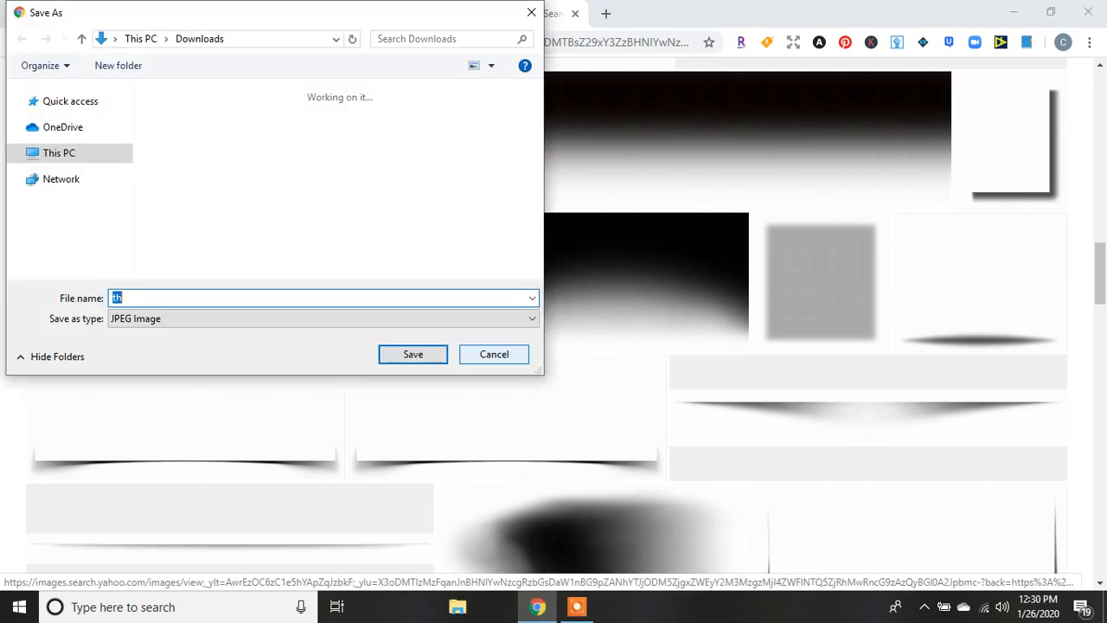
click(531, 12)
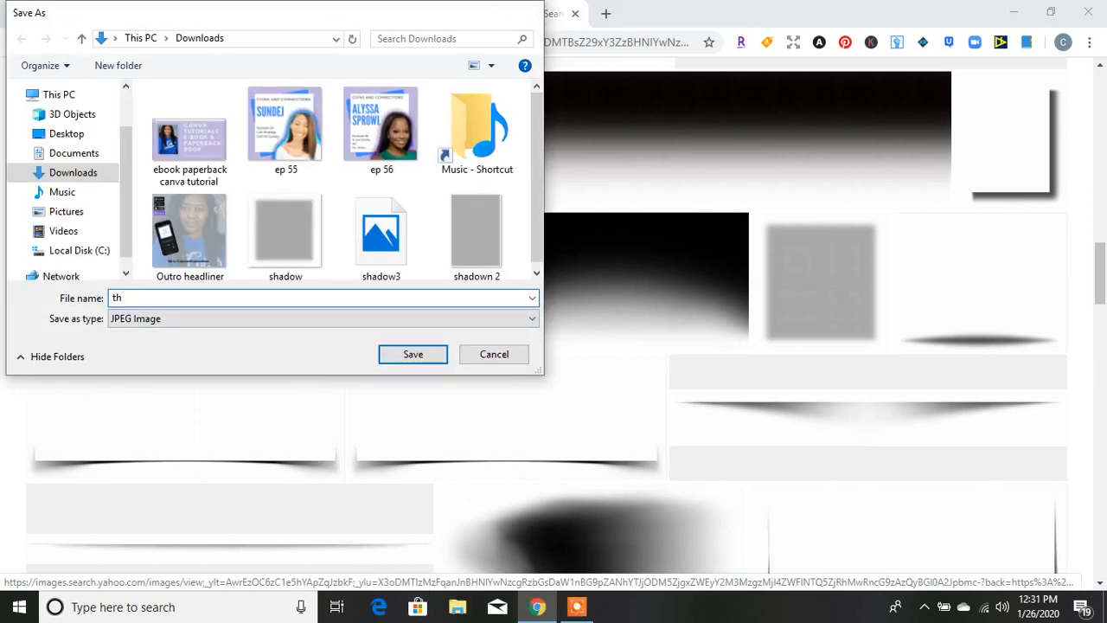
- Close the image search and create a blank Instagram Post design from the Canva home page
drag(1100, 273, 1100, 104)
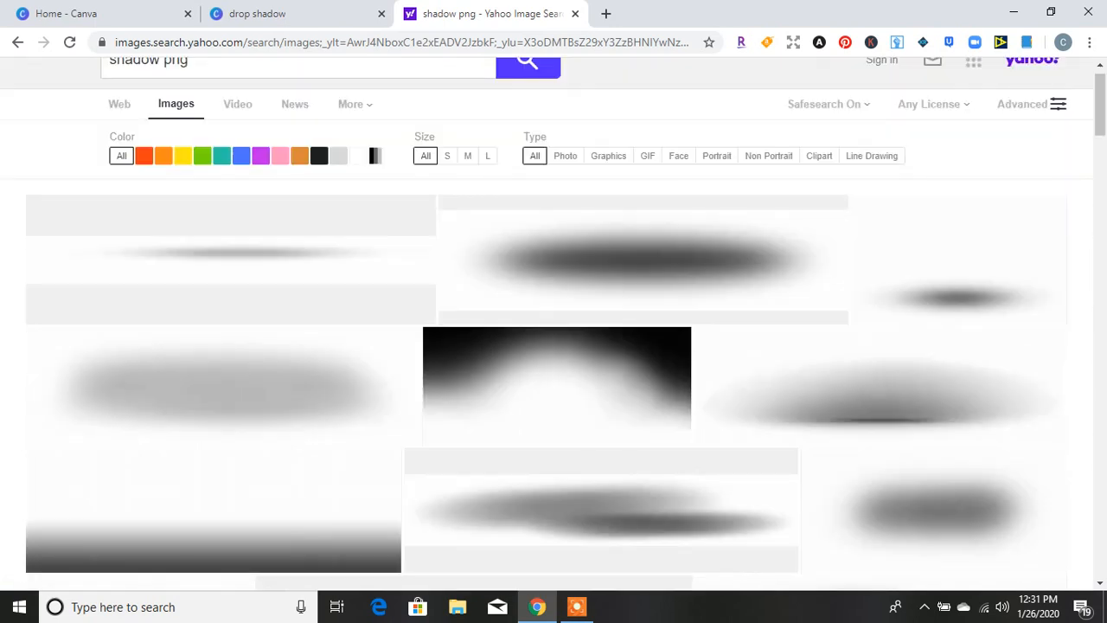
click(576, 13)
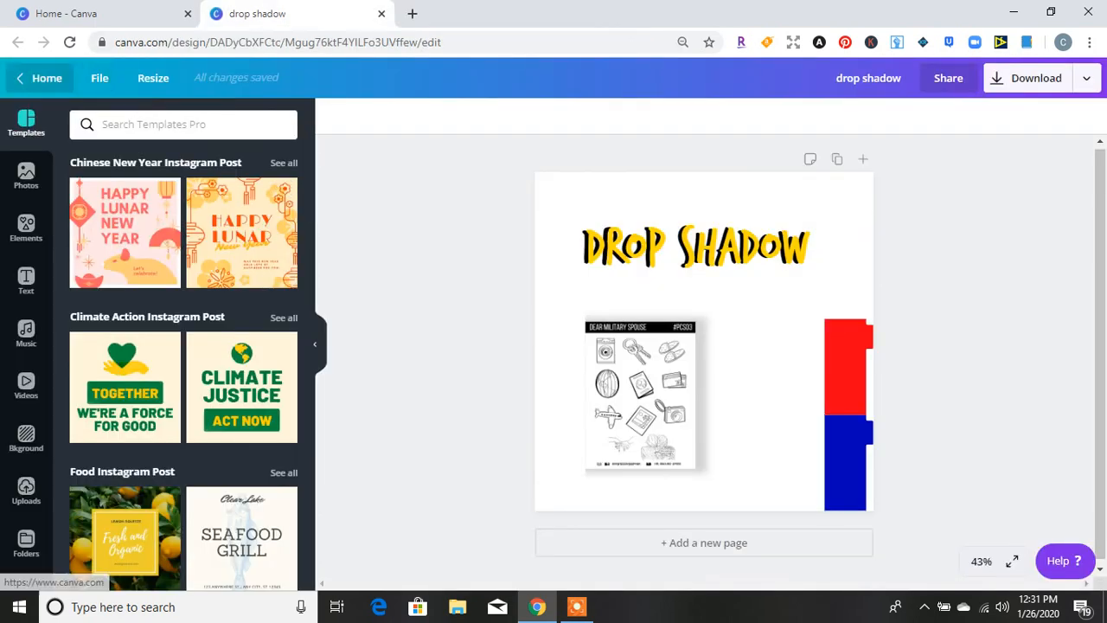
click(39, 78)
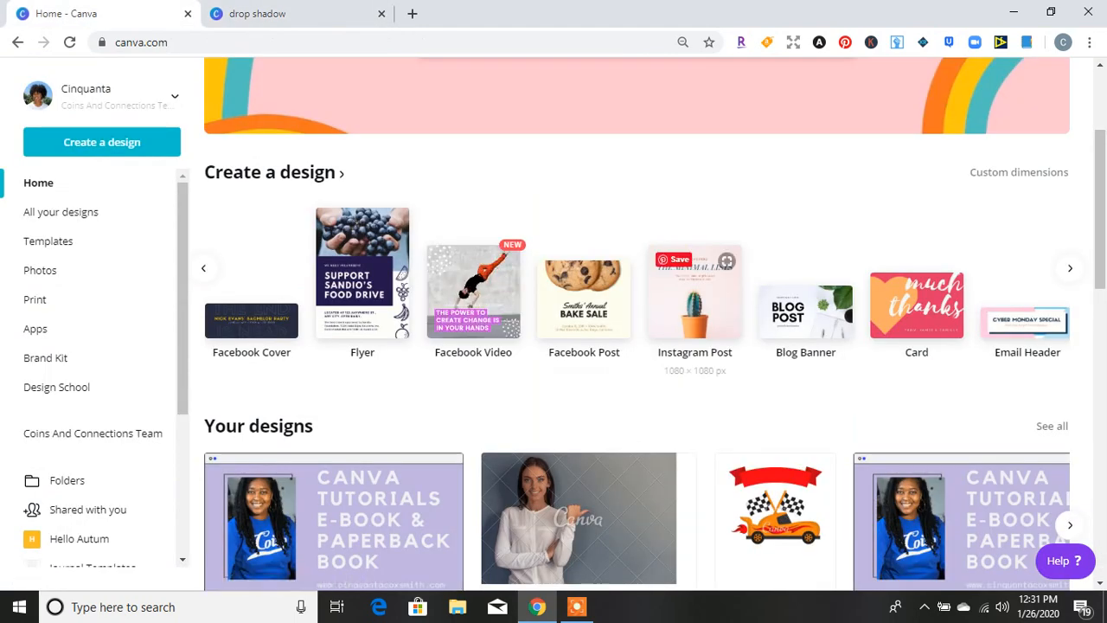
click(473, 290)
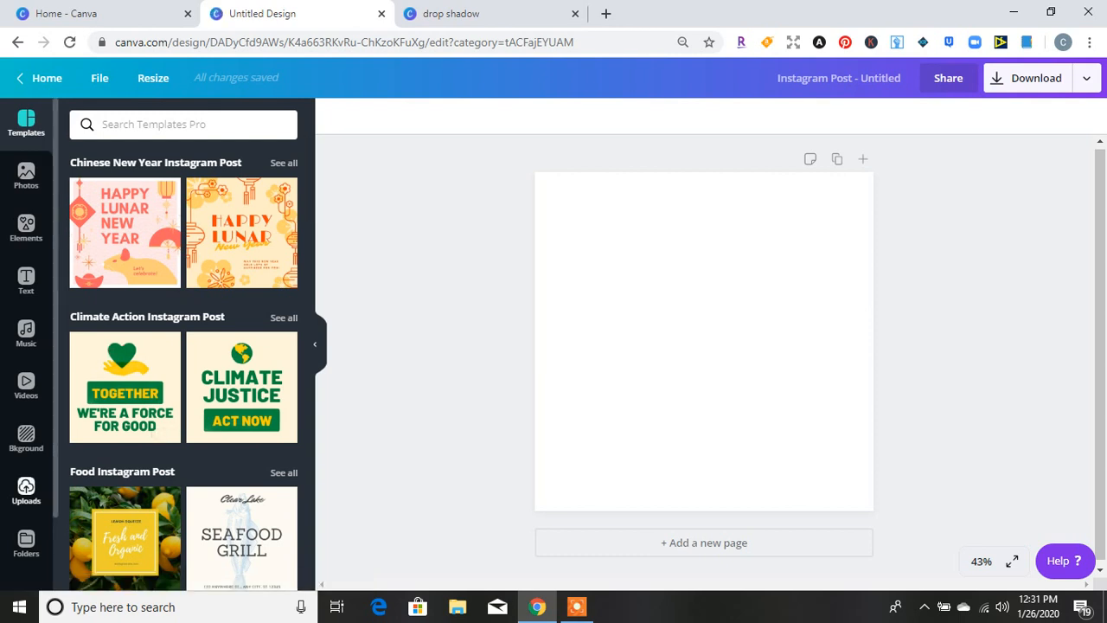
- Add the uploaded Dear Military Spouse #PCS06 sheet to the page and shift it slightly left of centre
click(26, 489)
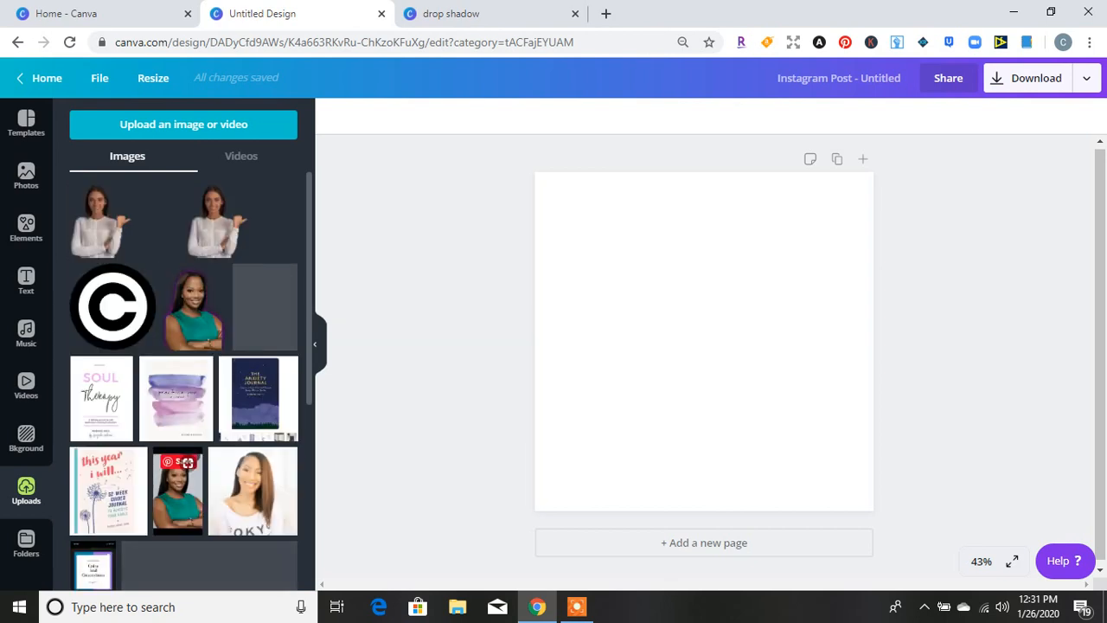
scroll(184, 381, down, 10)
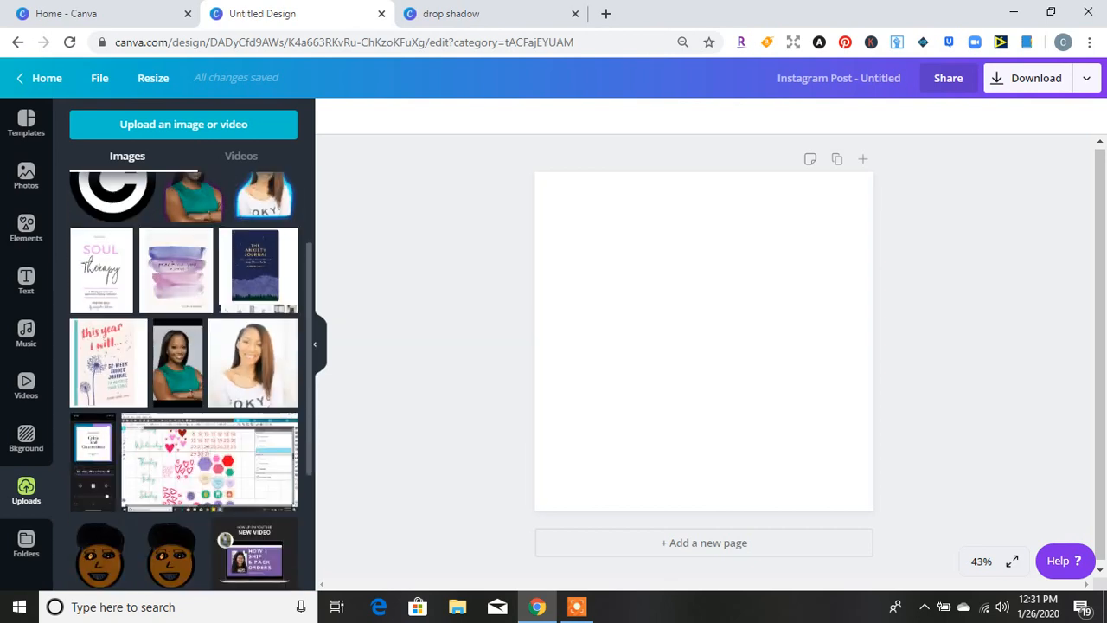
scroll(184, 381, down, 1)
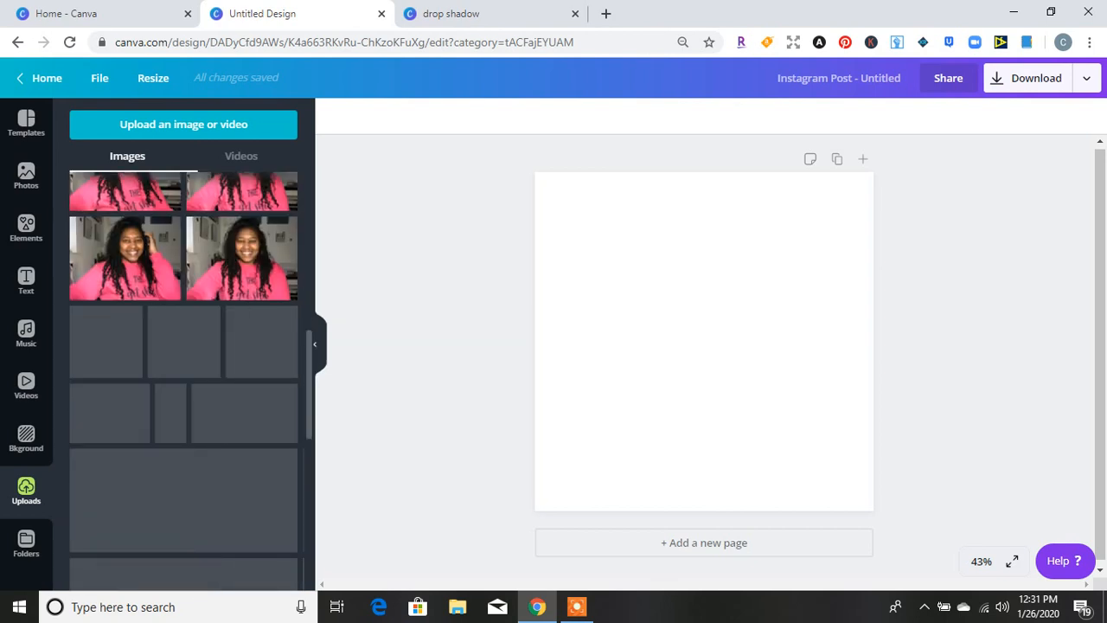
scroll(183, 380, down, 3)
scroll(184, 380, down, 1)
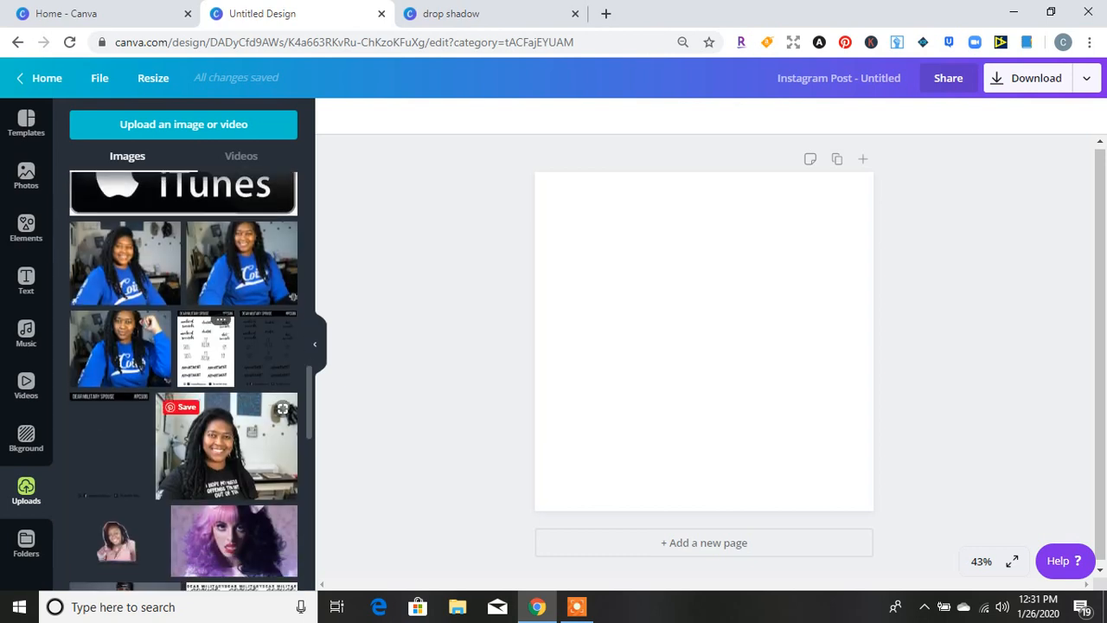
click(205, 350)
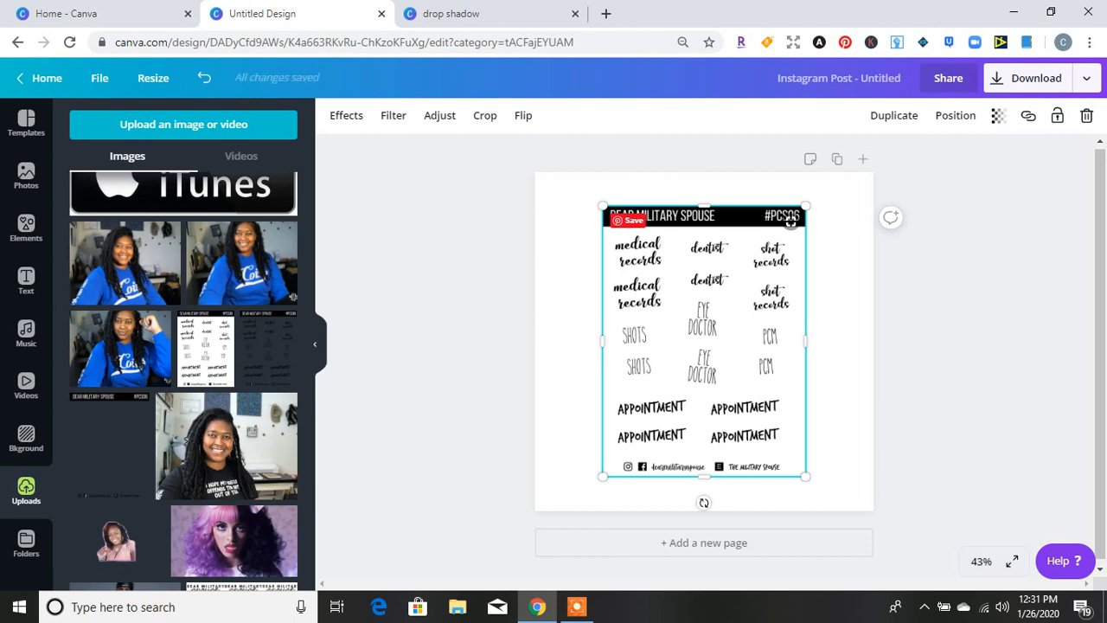
drag(791, 222, 776, 221)
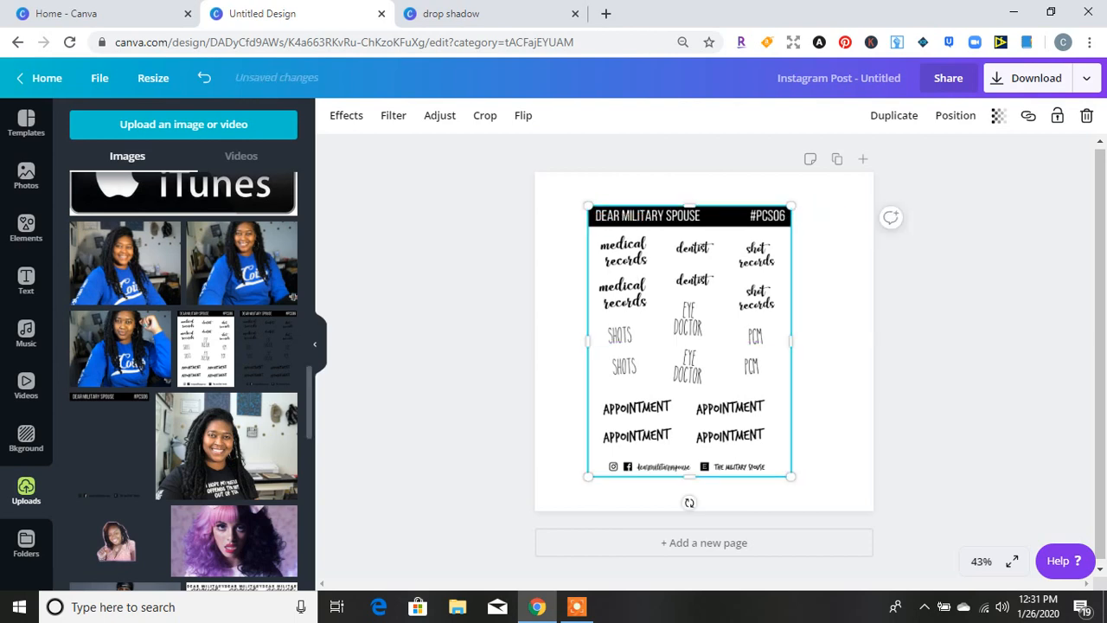
- Add the uploaded transparent grey shadow image, enlarge it and move it partly off the page's right edge
scroll(184, 380, down, 8)
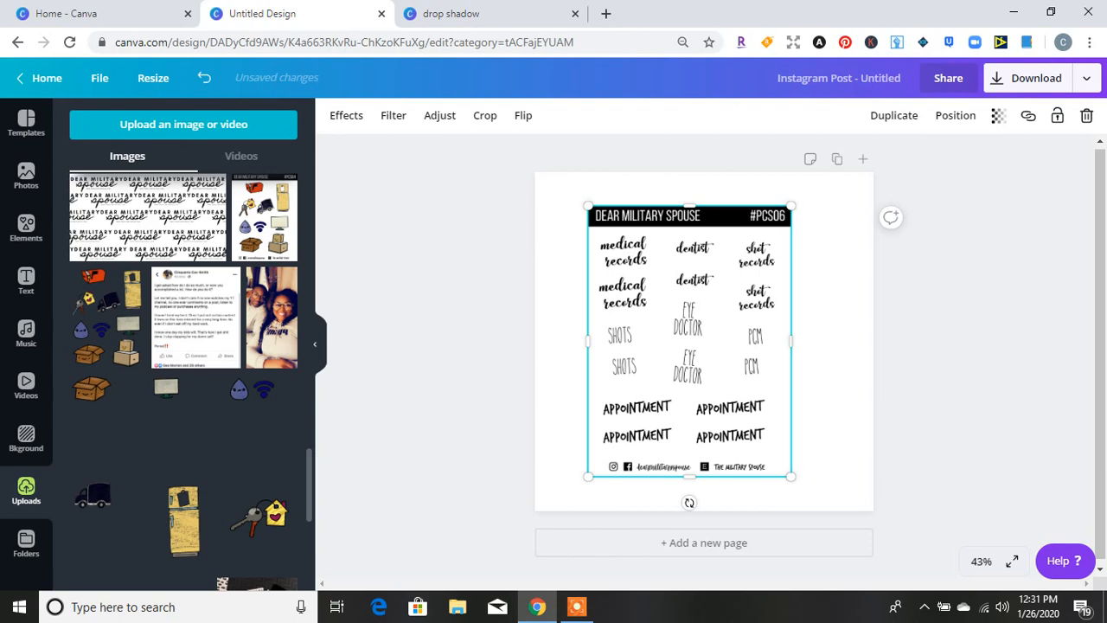
scroll(184, 381, down, 5)
scroll(183, 380, down, 1)
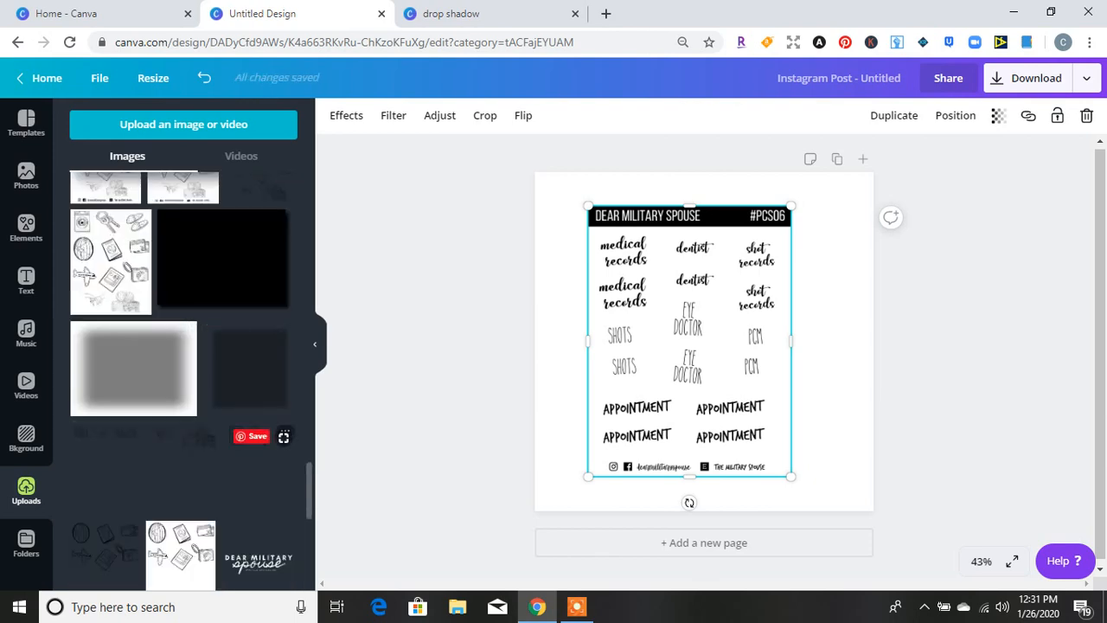
click(249, 368)
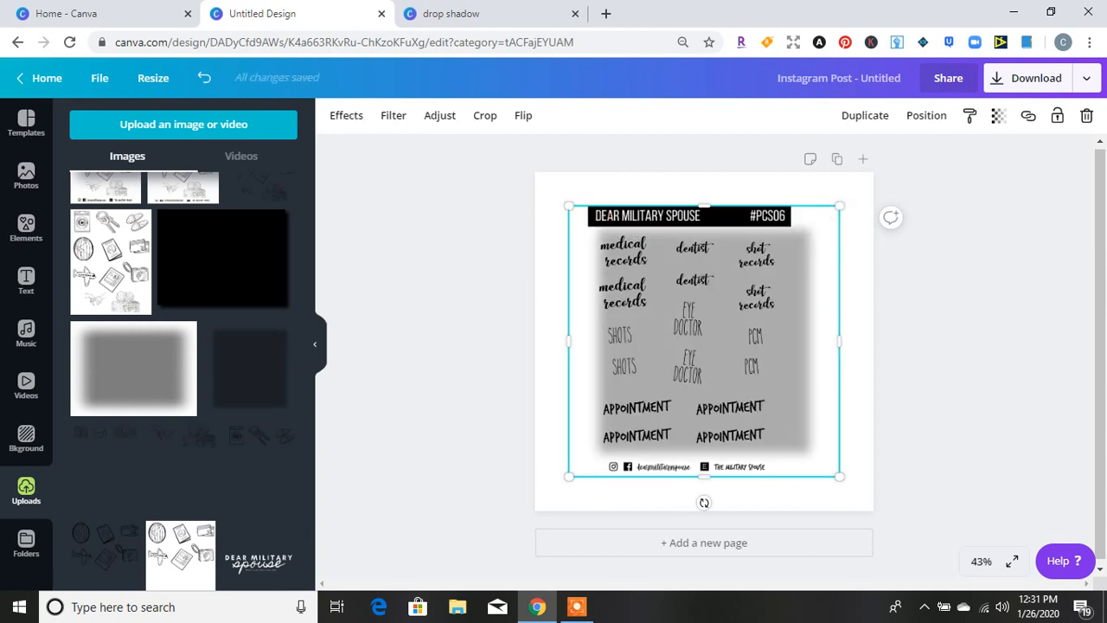
drag(839, 476, 874, 511)
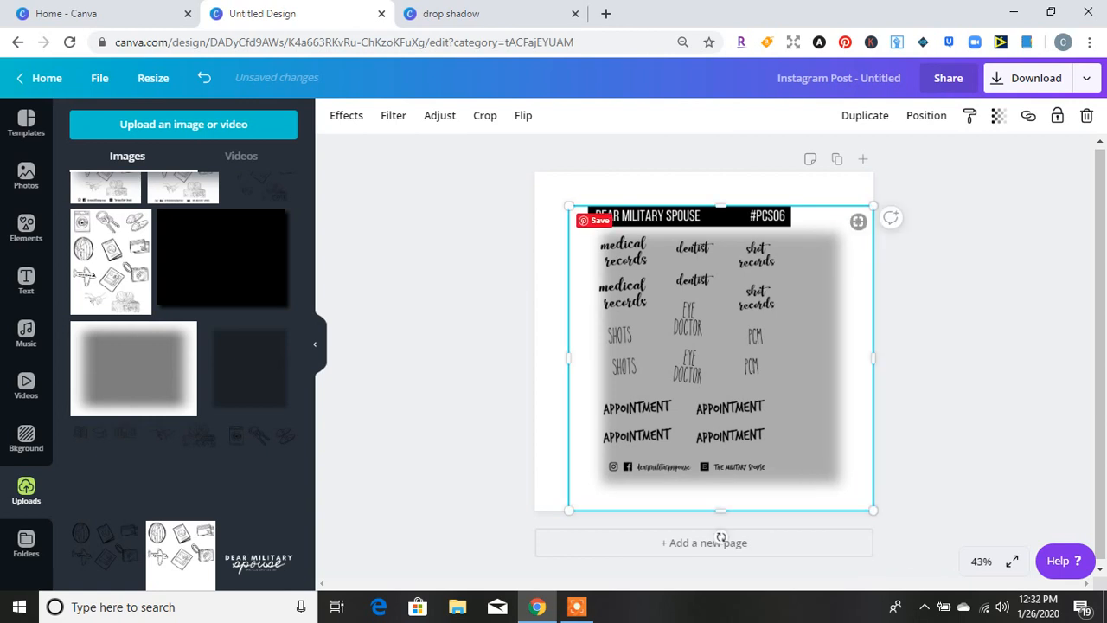
drag(818, 406, 971, 407)
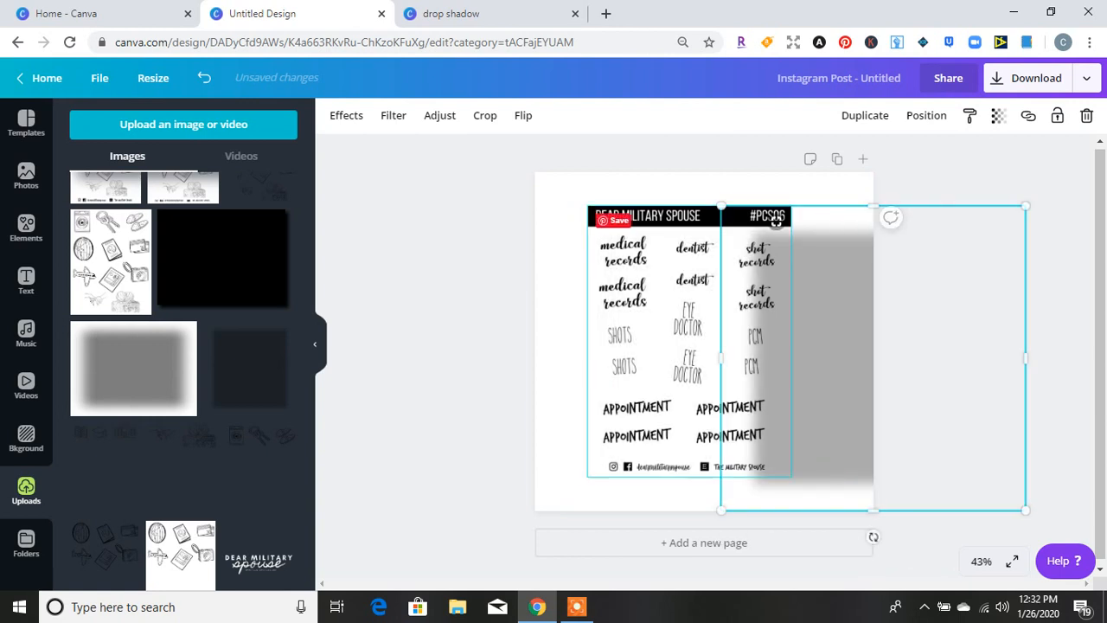
- Replace the #PCS06 sheet with the uploaded #PCS03 sheet, placed left of the page centre
click(692, 346)
click(1087, 115)
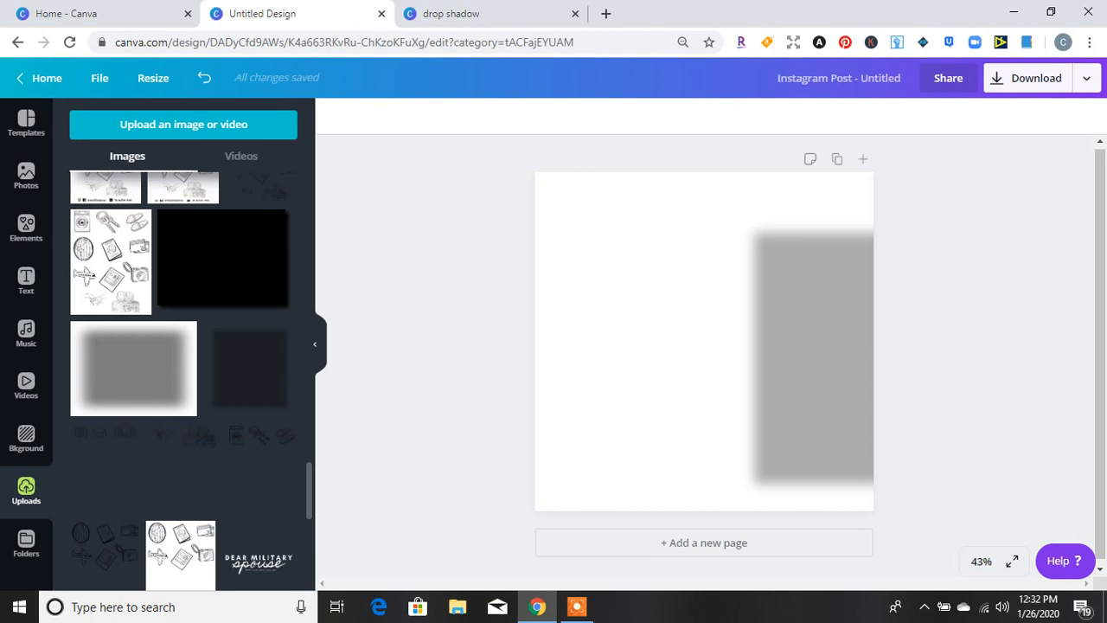
scroll(190, 380, up, 3)
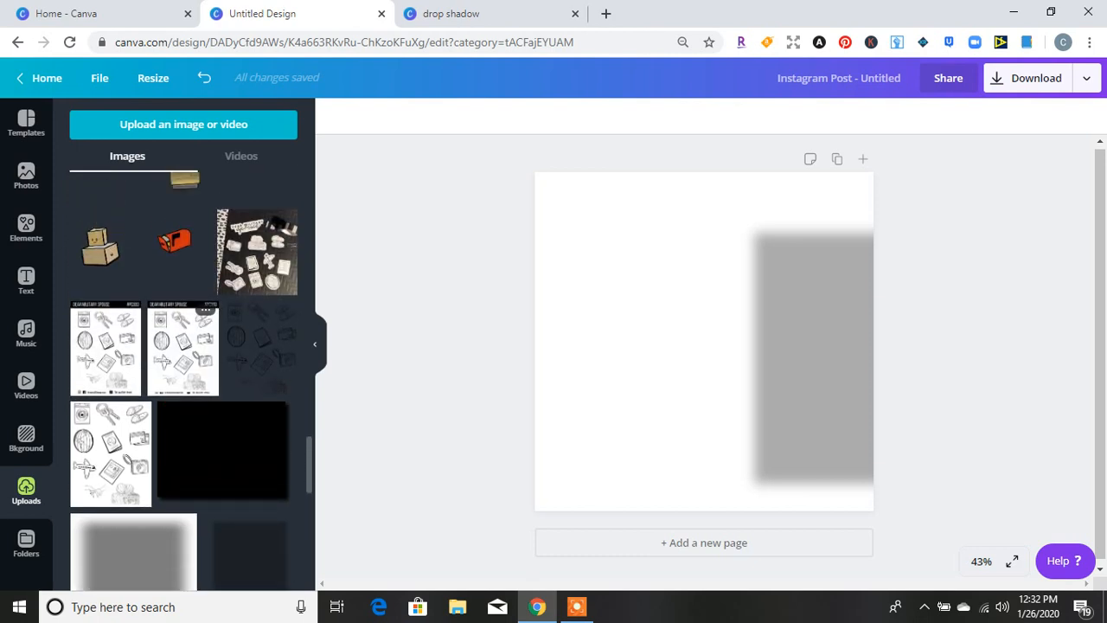
click(183, 348)
drag(704, 342, 664, 342)
- Move the grey shadow behind the #PCS03 sheet, extend it downward and crop its left side flush with the sheet
click(817, 346)
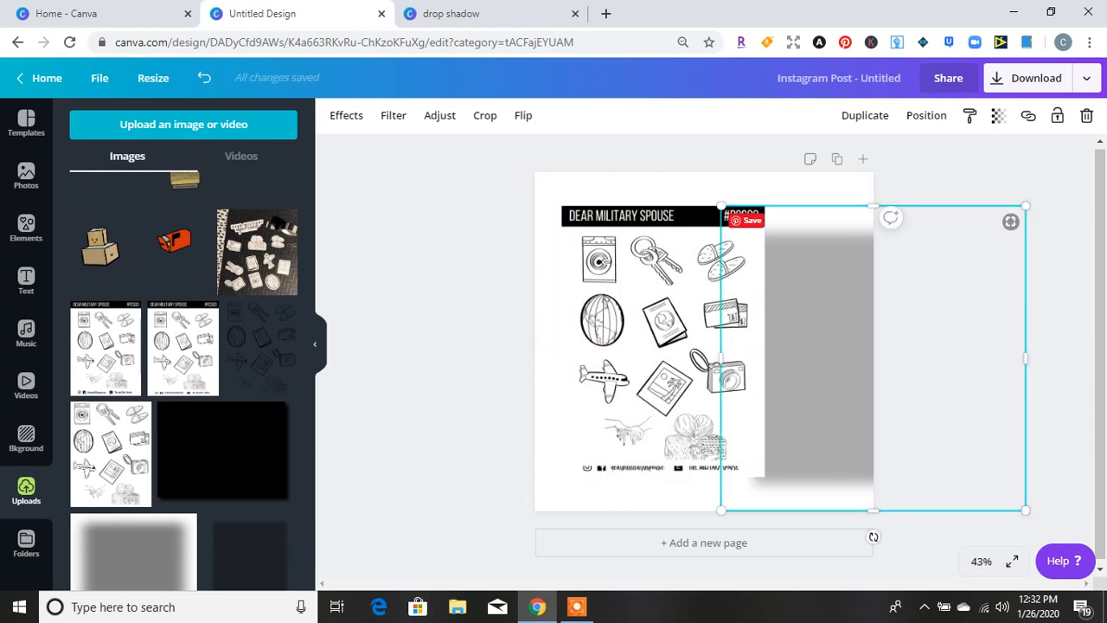
drag(935, 251, 750, 217)
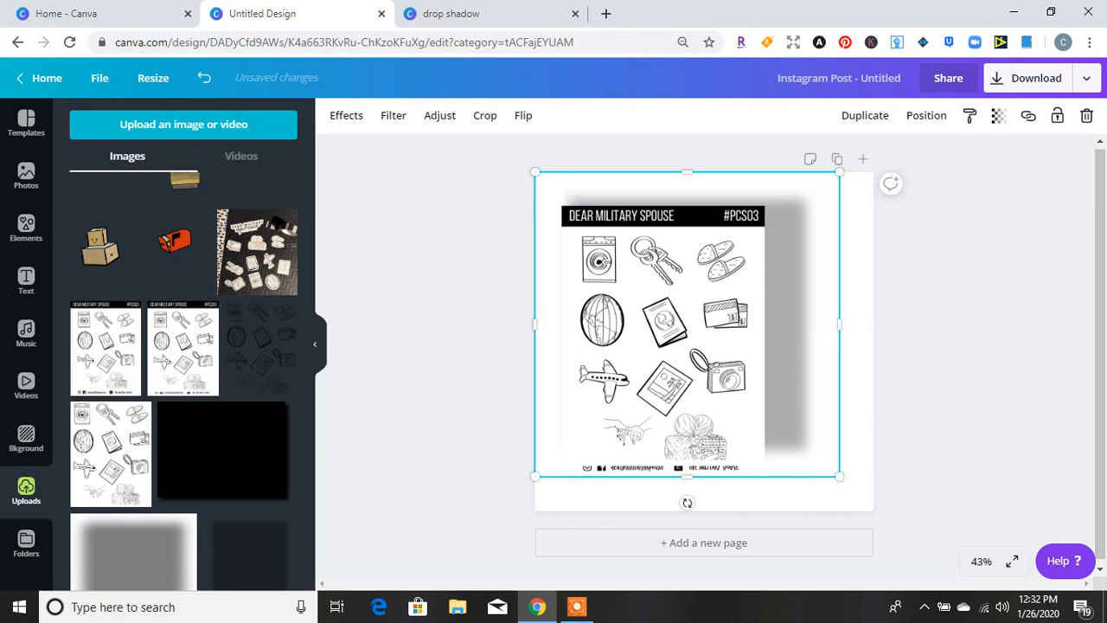
drag(687, 476, 687, 521)
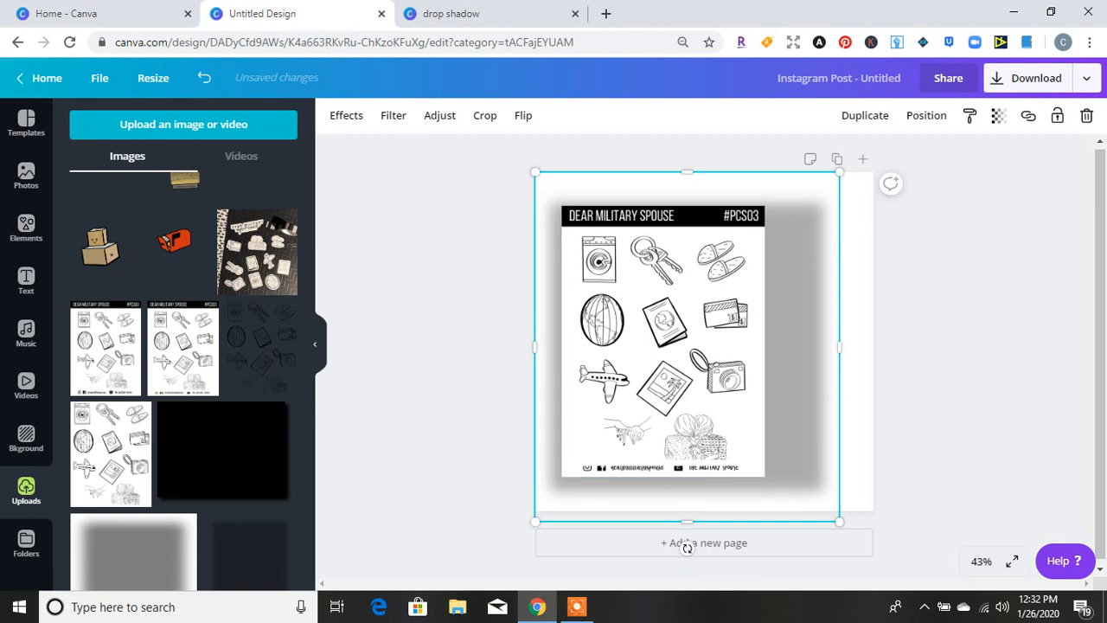
drag(536, 346, 563, 360)
click(510, 359)
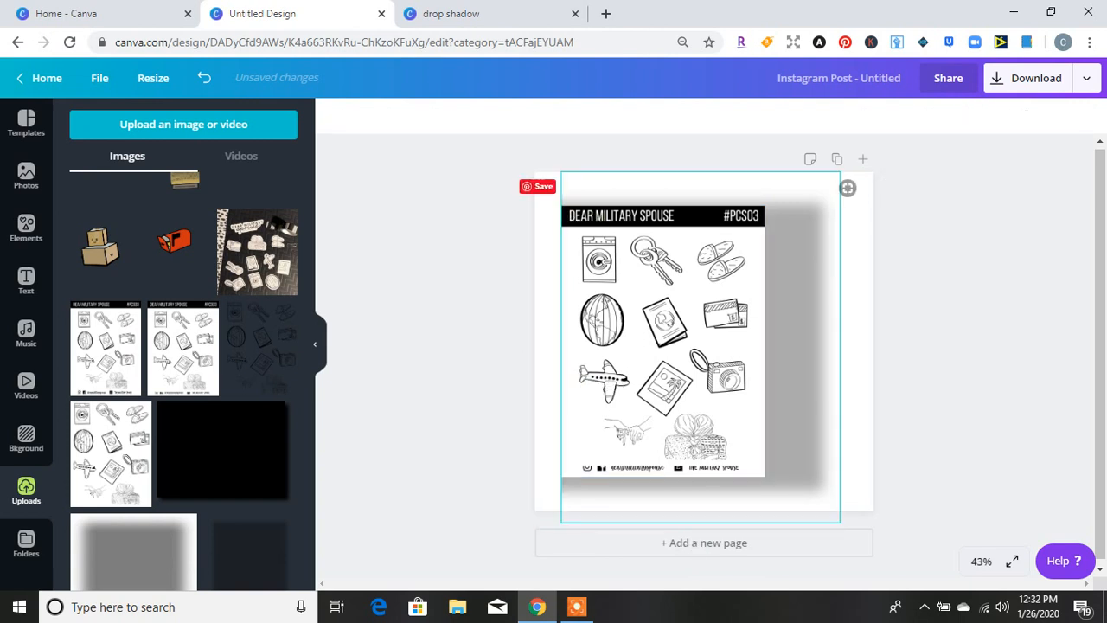
- Scale the shadow down, then extend its bottom and right sides so it shows beyond the sheet's edges
click(847, 188)
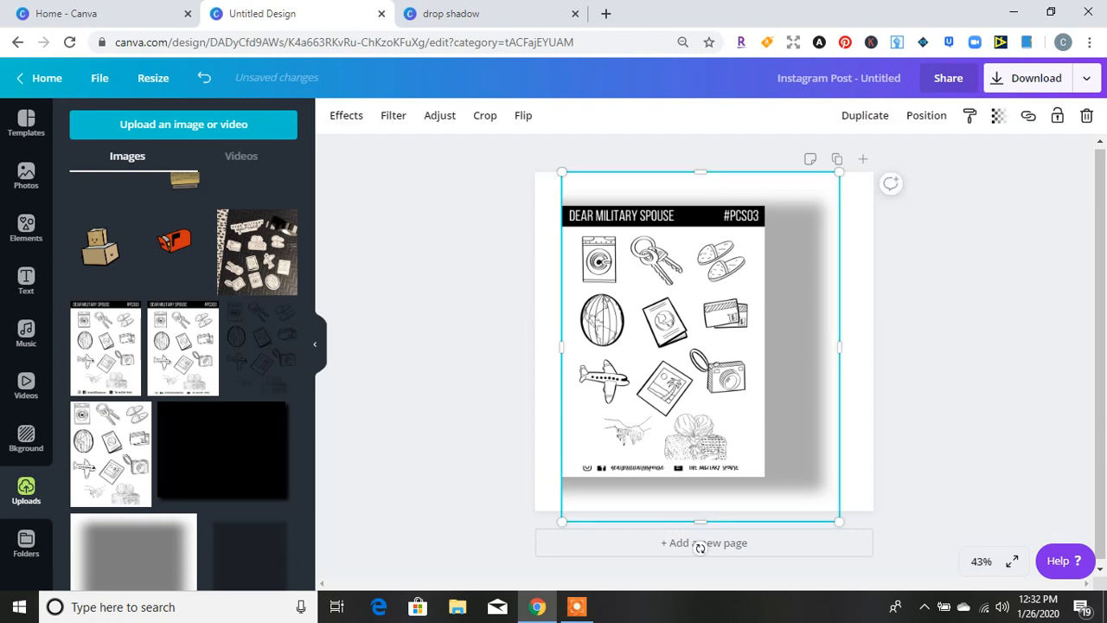
drag(839, 522, 783, 450)
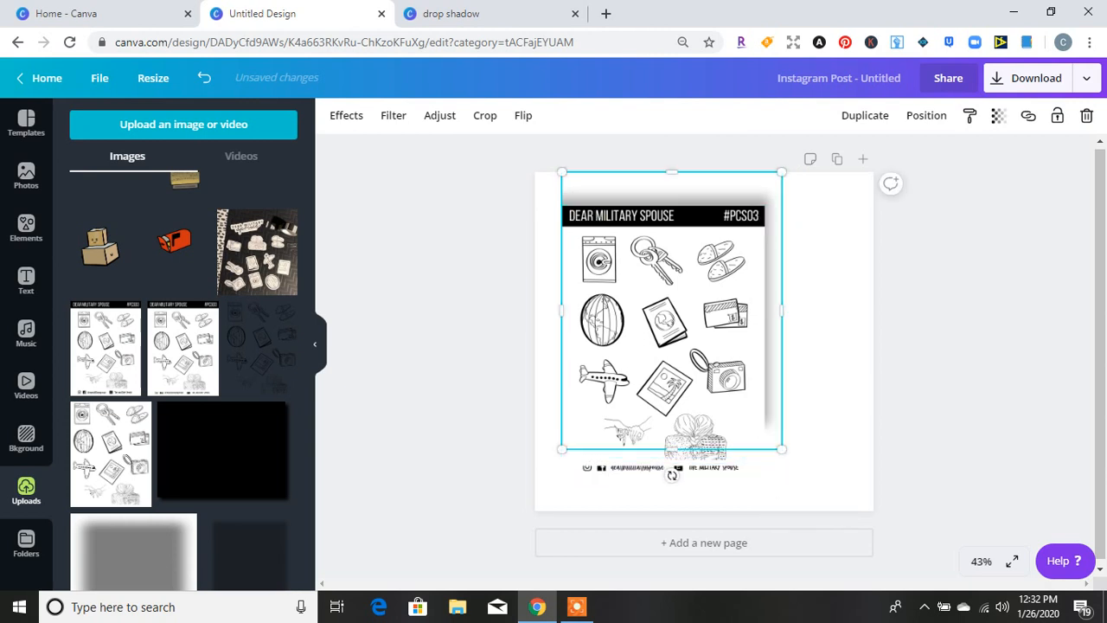
drag(672, 449, 672, 516)
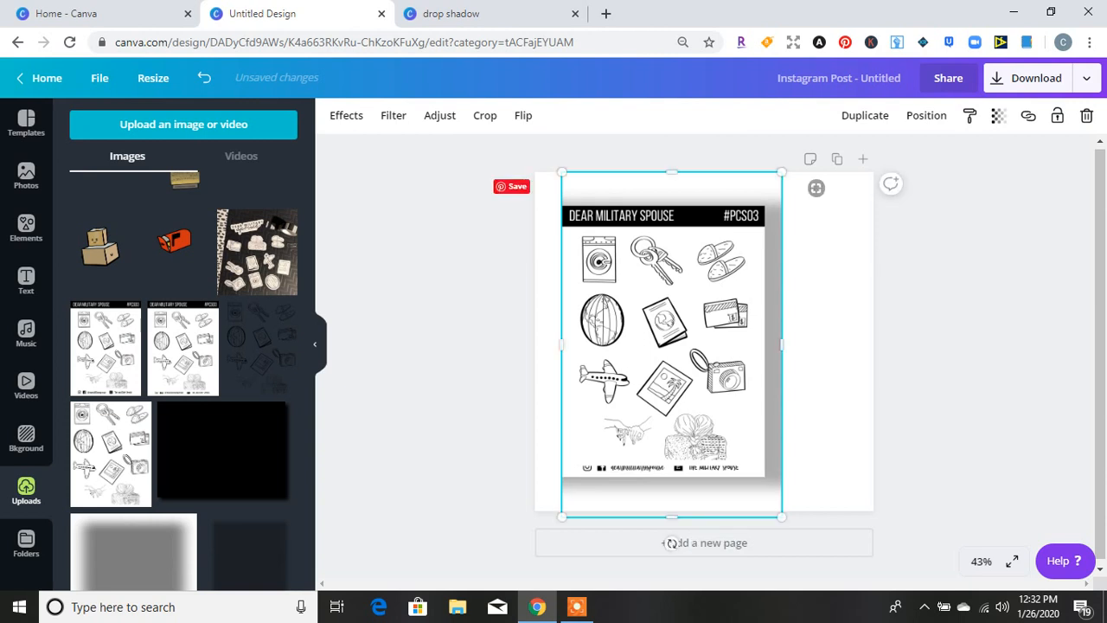
drag(782, 344, 811, 343)
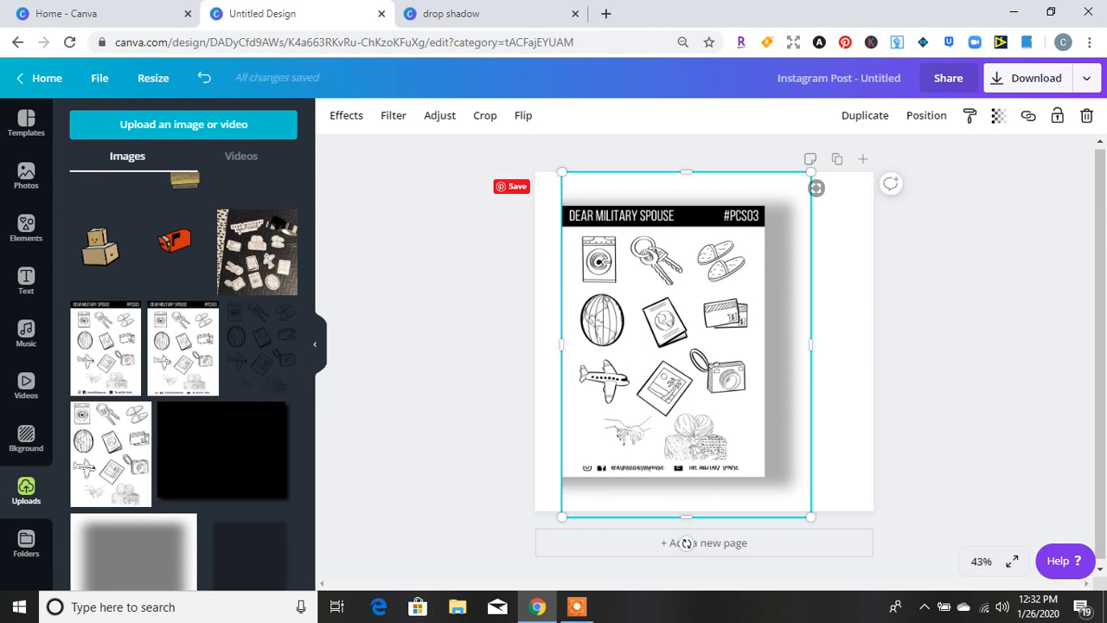
- Shift the grey shadow slightly to the left and crop its left side flush with the #PCS03 sheet
drag(815, 188, 798, 187)
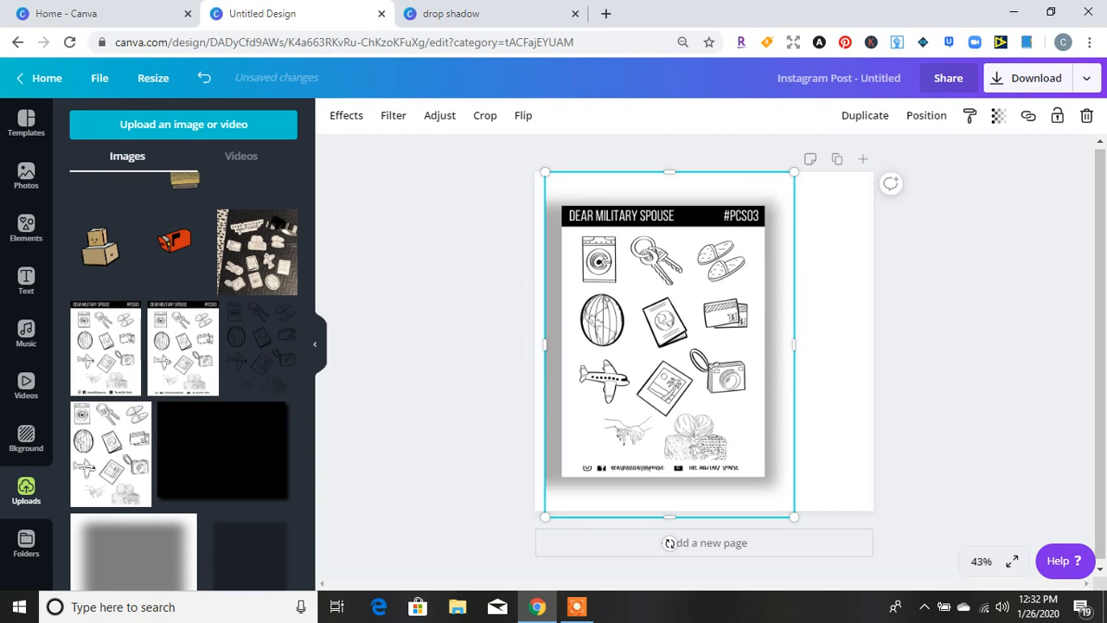
drag(544, 344, 562, 344)
click(497, 346)
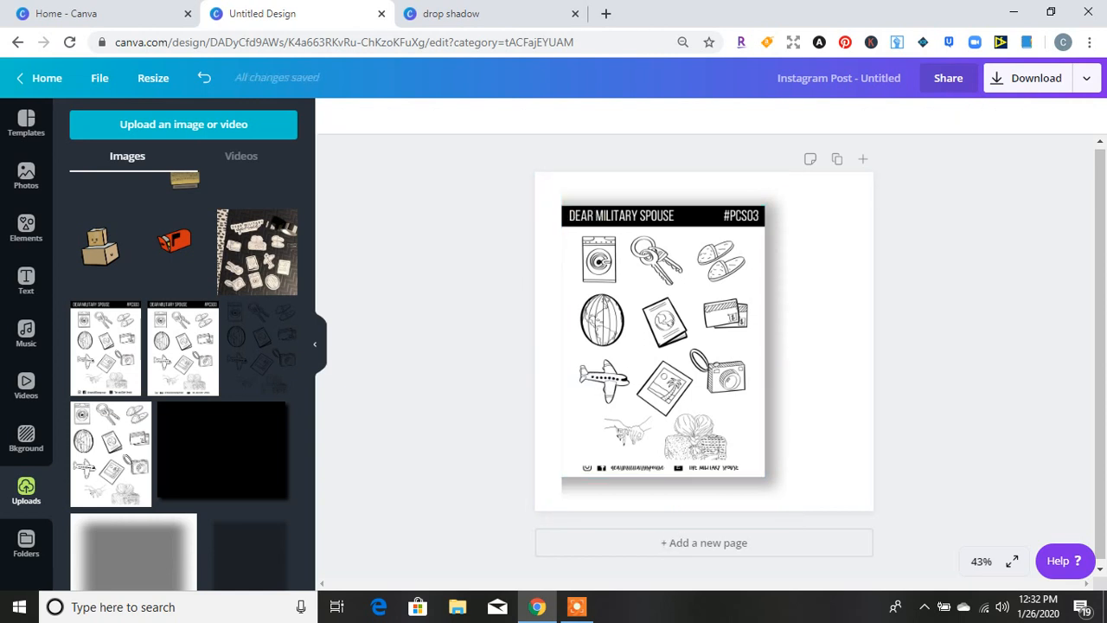
- Select the sheet and its shadow together and move them to the centre of the page
drag(504, 177, 873, 557)
drag(701, 346, 698, 353)
click(943, 346)
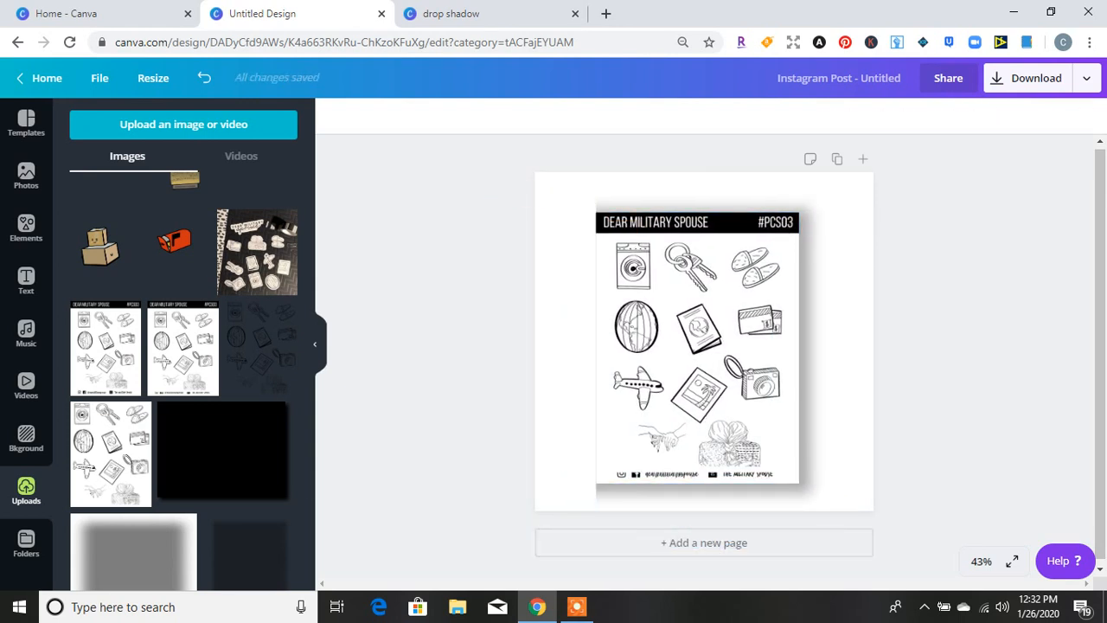
- Set the page background to the pale grey-green colour of the B1 palette
click(566, 285)
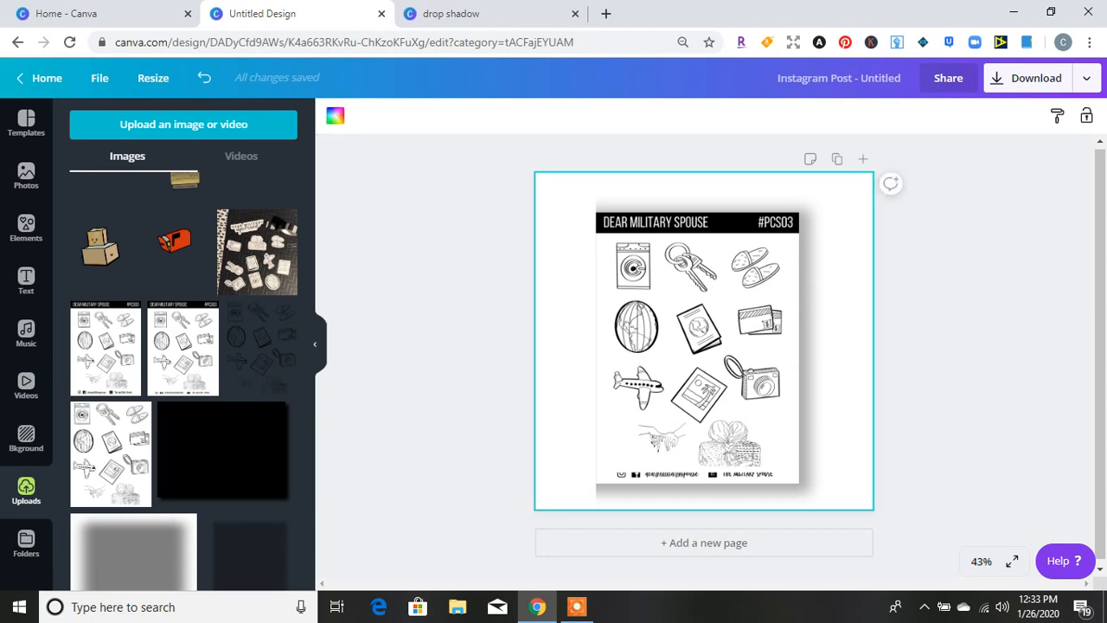
click(335, 115)
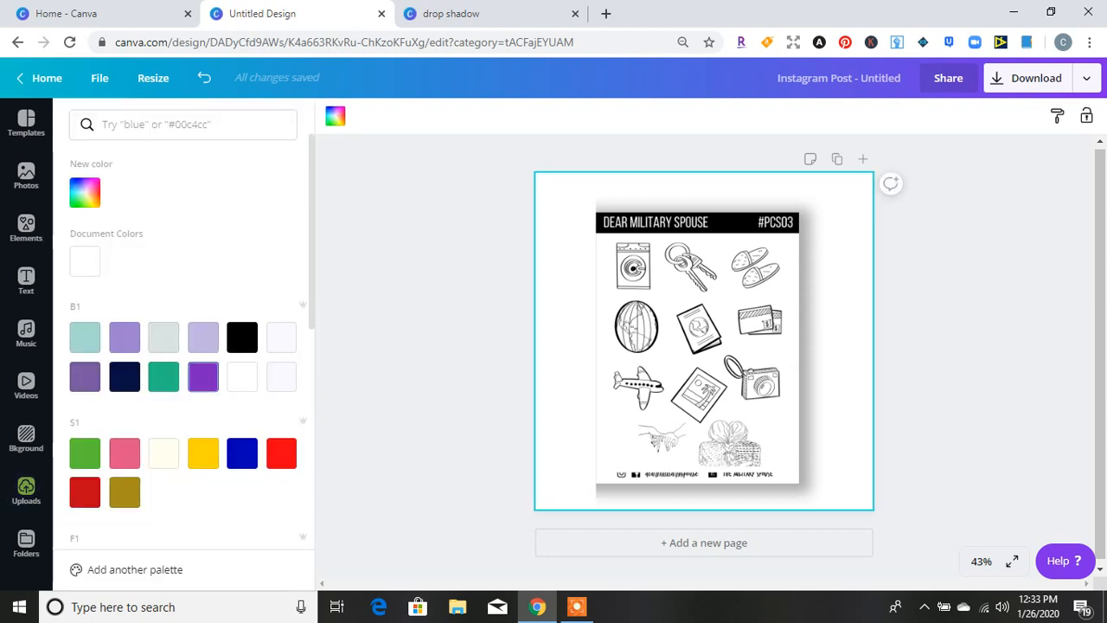
click(164, 337)
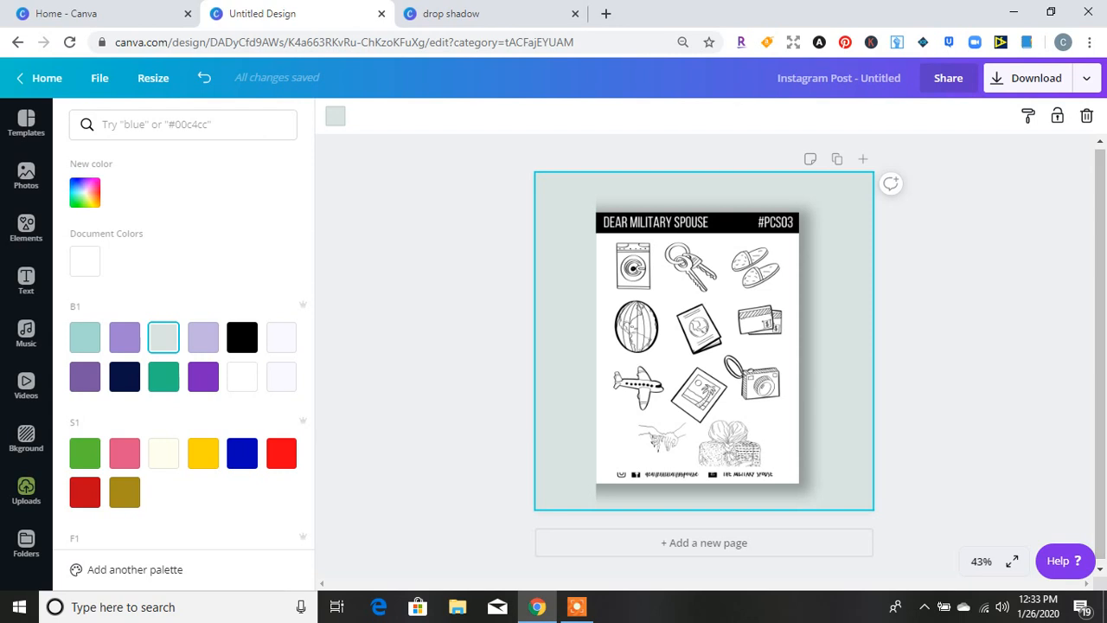
- Lower the transparency value of the grey shadow to about two thirds so it looks softer on the background
click(833, 194)
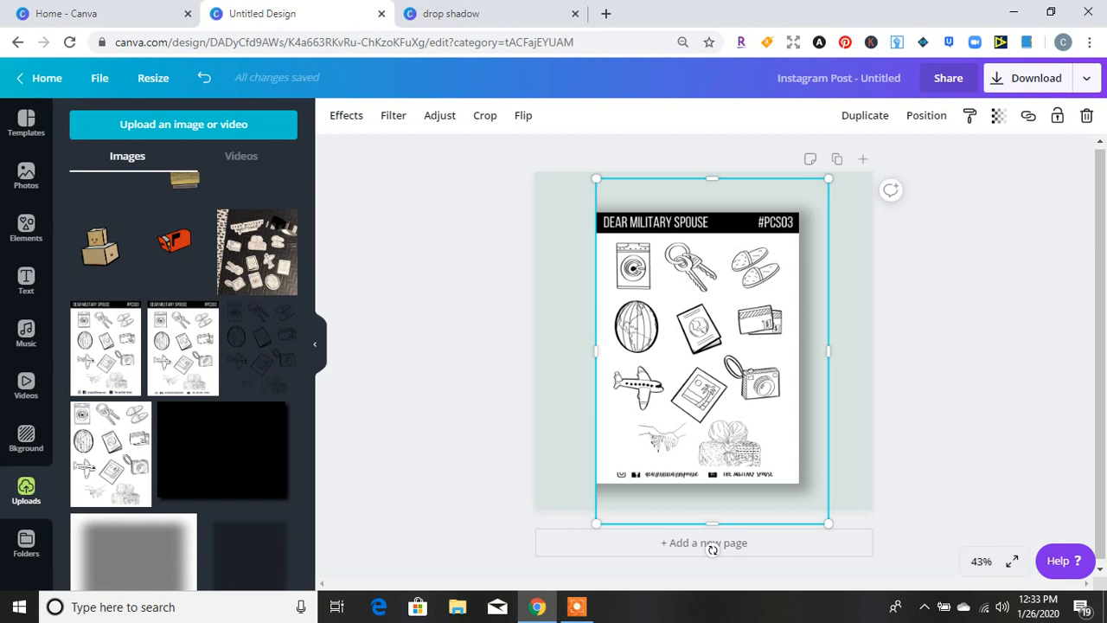
click(999, 116)
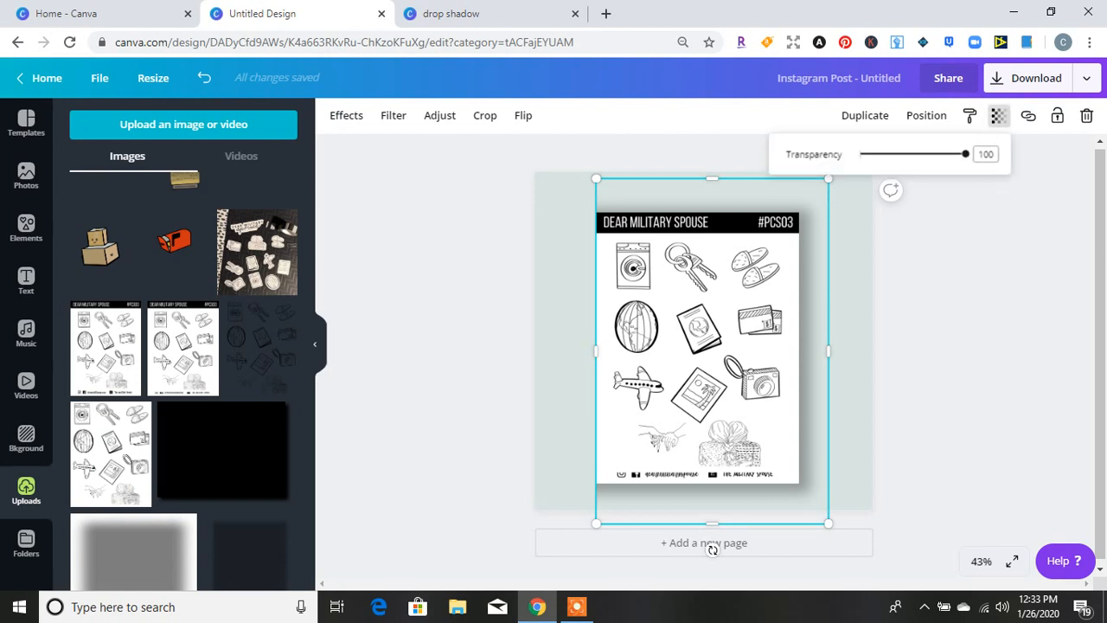
drag(966, 154, 932, 154)
click(1000, 116)
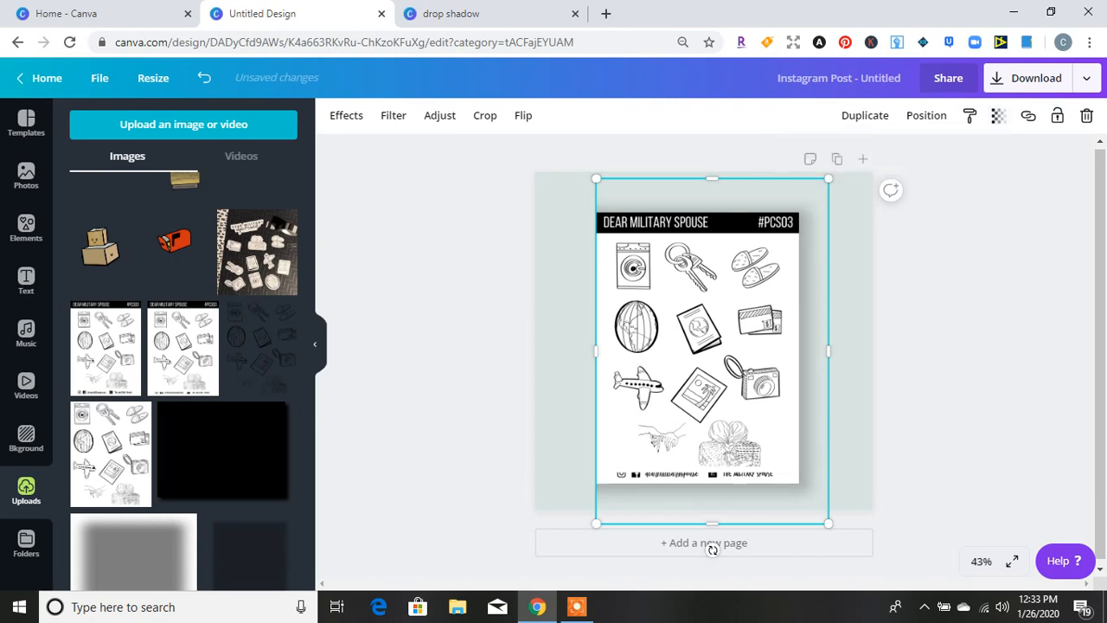
key(Escape)
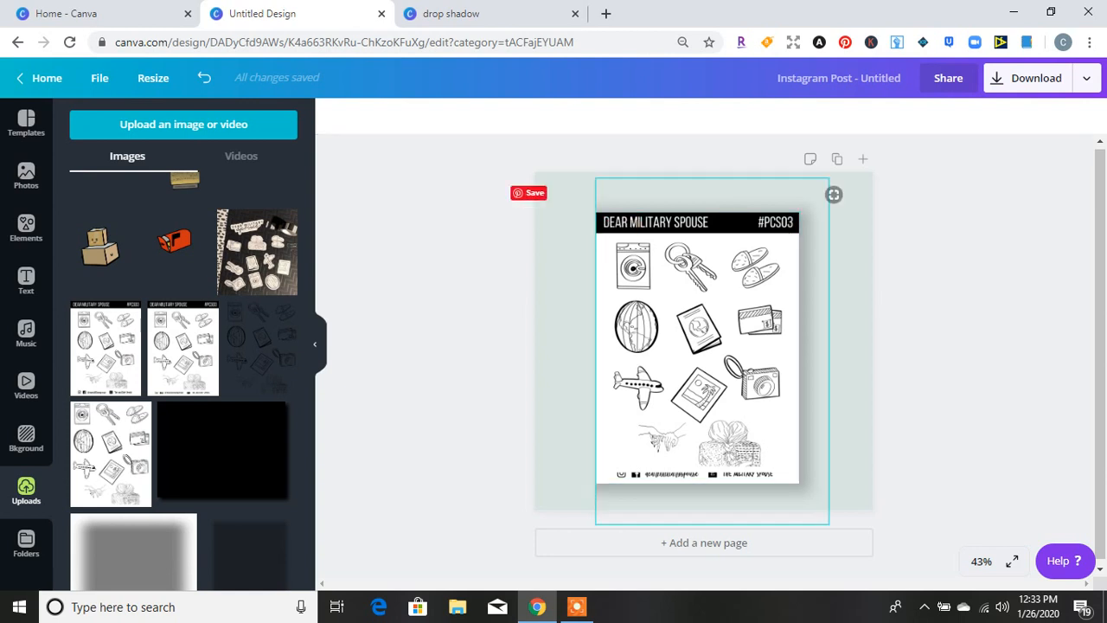
- Try cropping the shadow's lower side up to just below the sheet's bottom edge
click(826, 196)
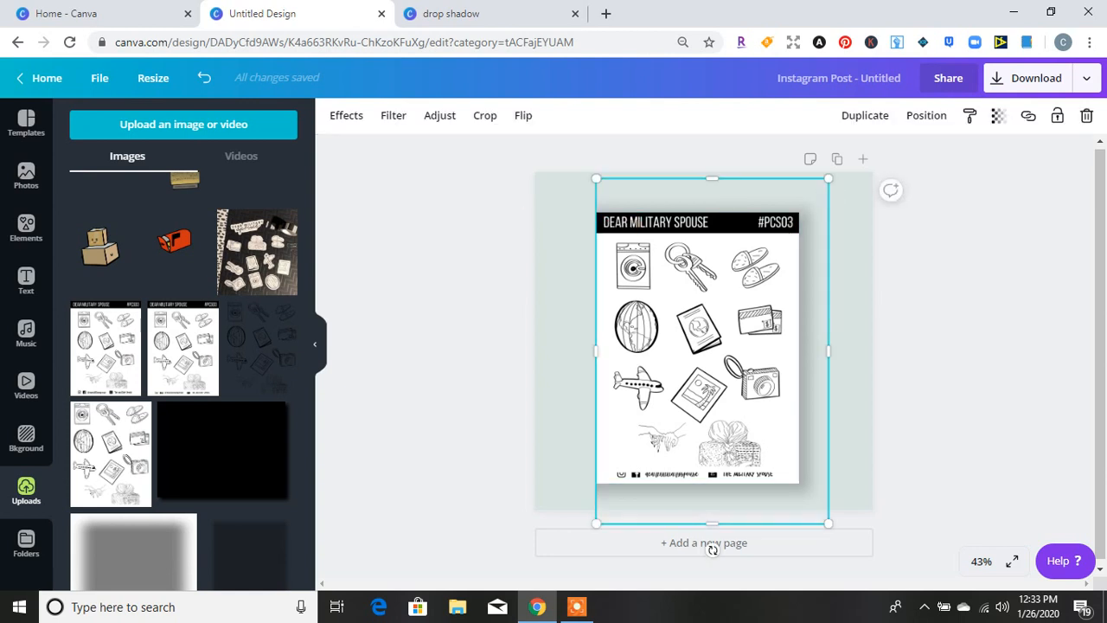
drag(712, 550, 713, 521)
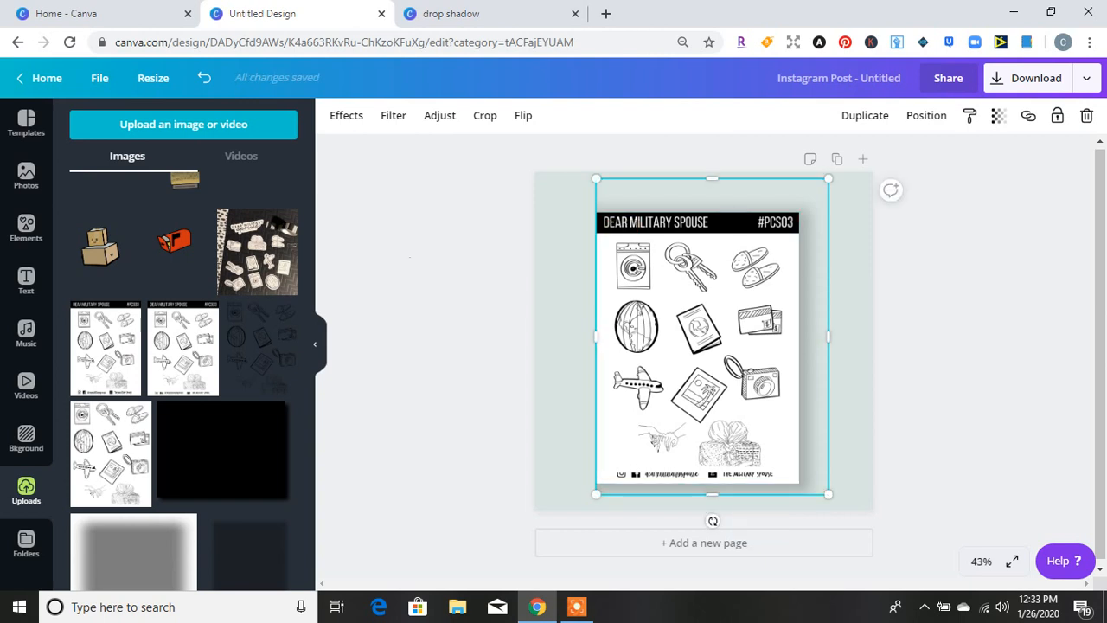
click(411, 257)
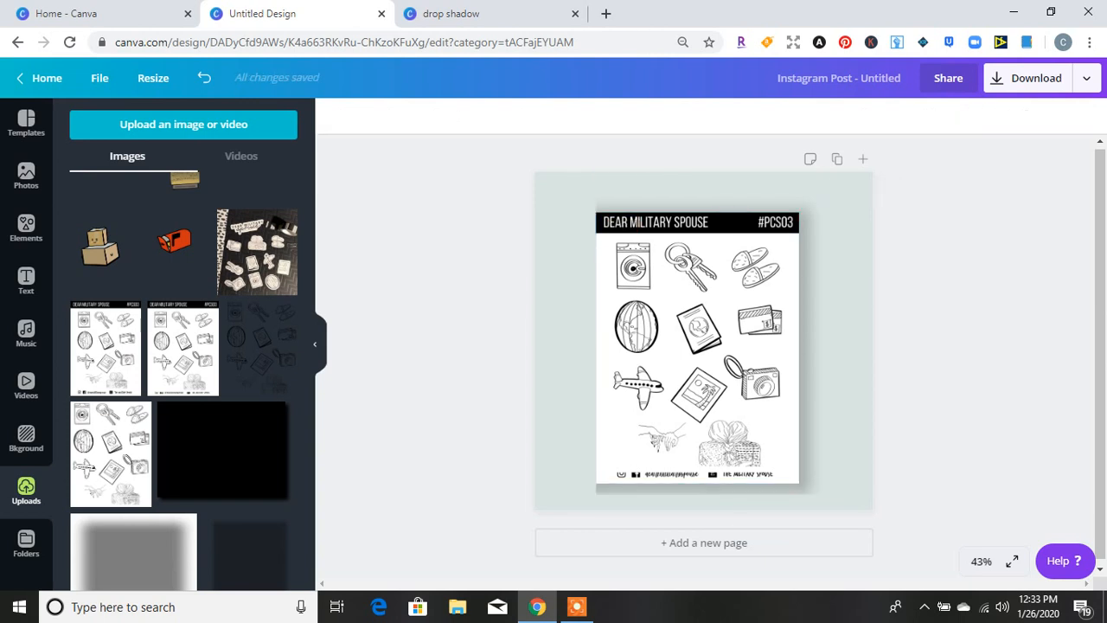
- Extend the shadow's lower side down to the page's bottom edge so its blur fades out fully
click(826, 183)
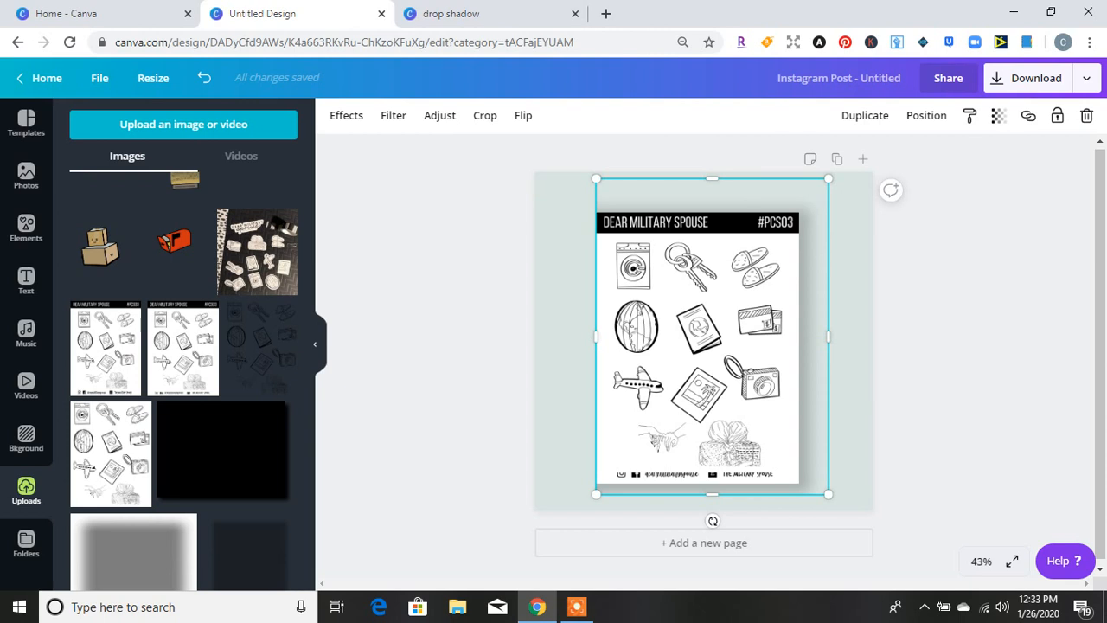
drag(712, 494, 712, 511)
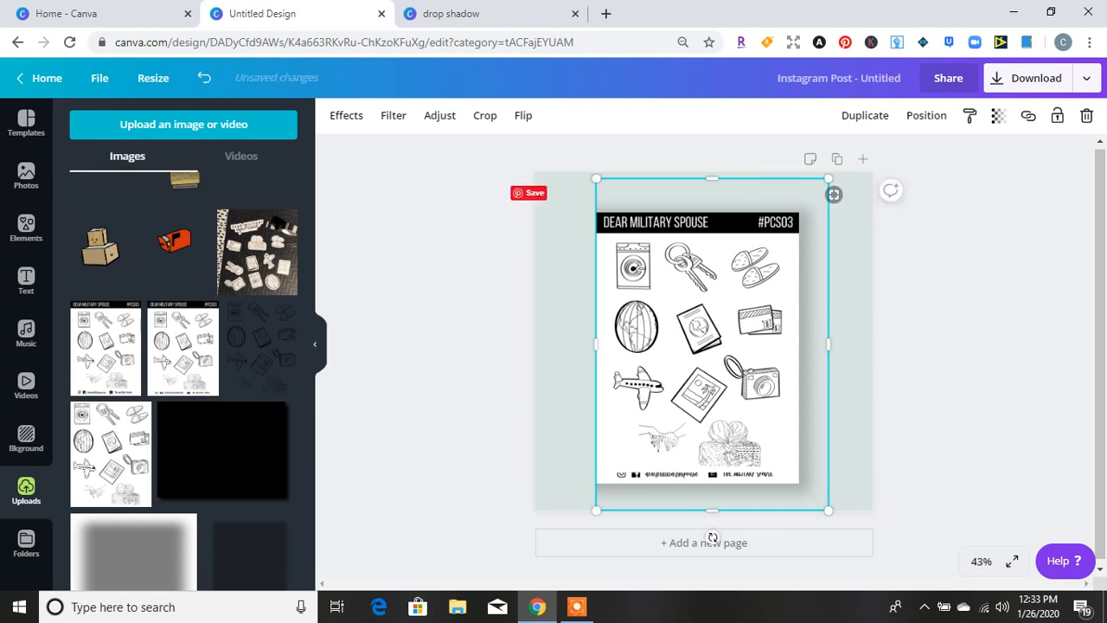
click(952, 346)
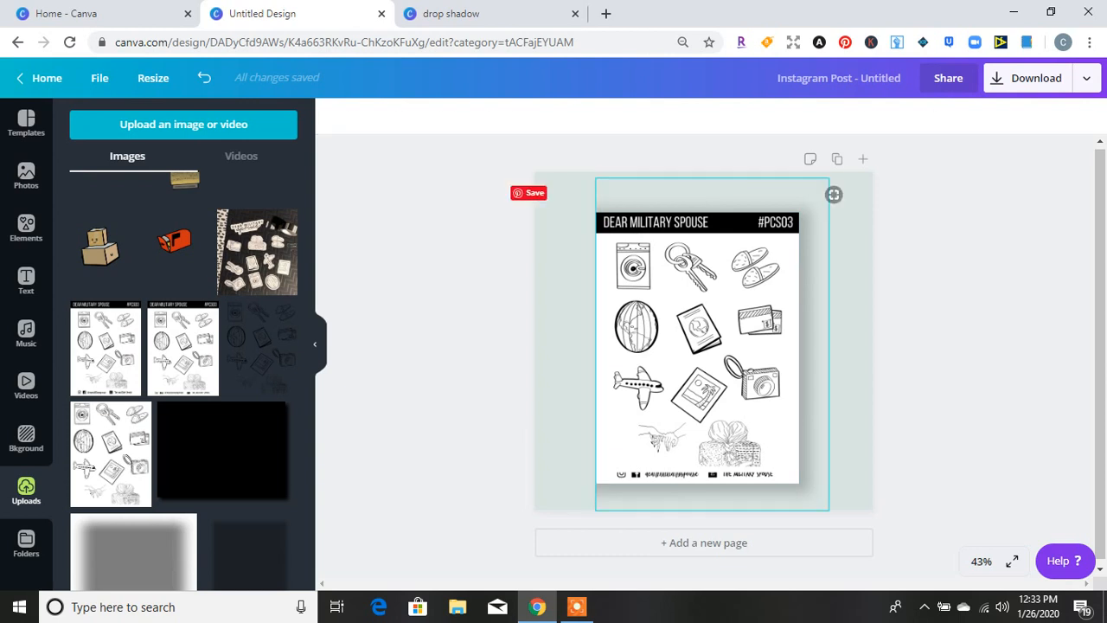
- Try extending the shadow slightly past the sheet's left edge, and crop it back flush with the sheet
click(833, 194)
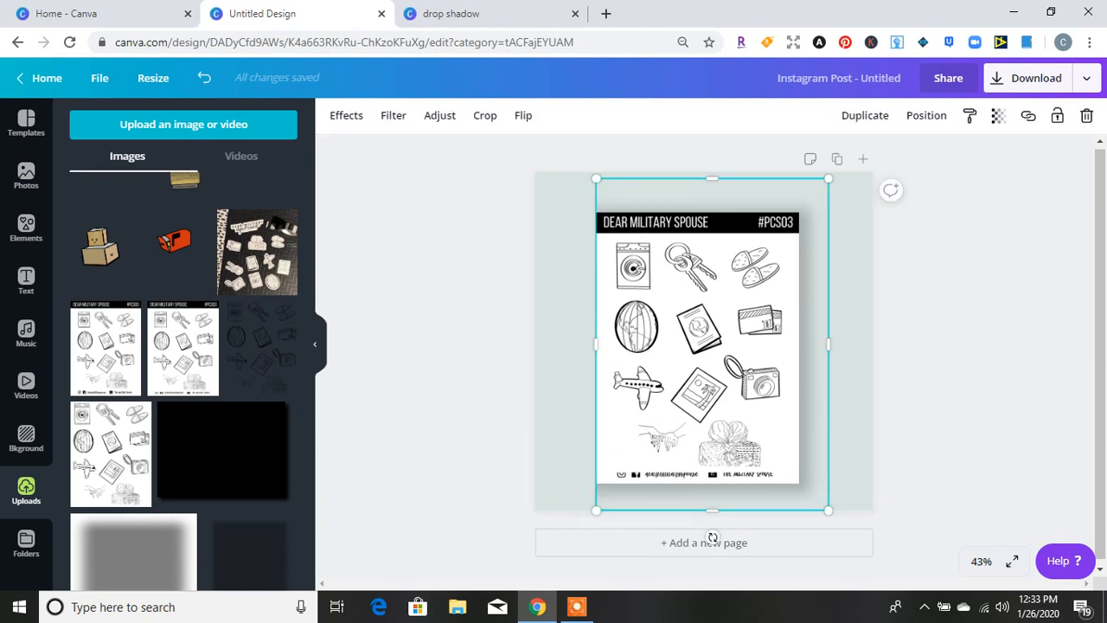
drag(596, 343, 592, 344)
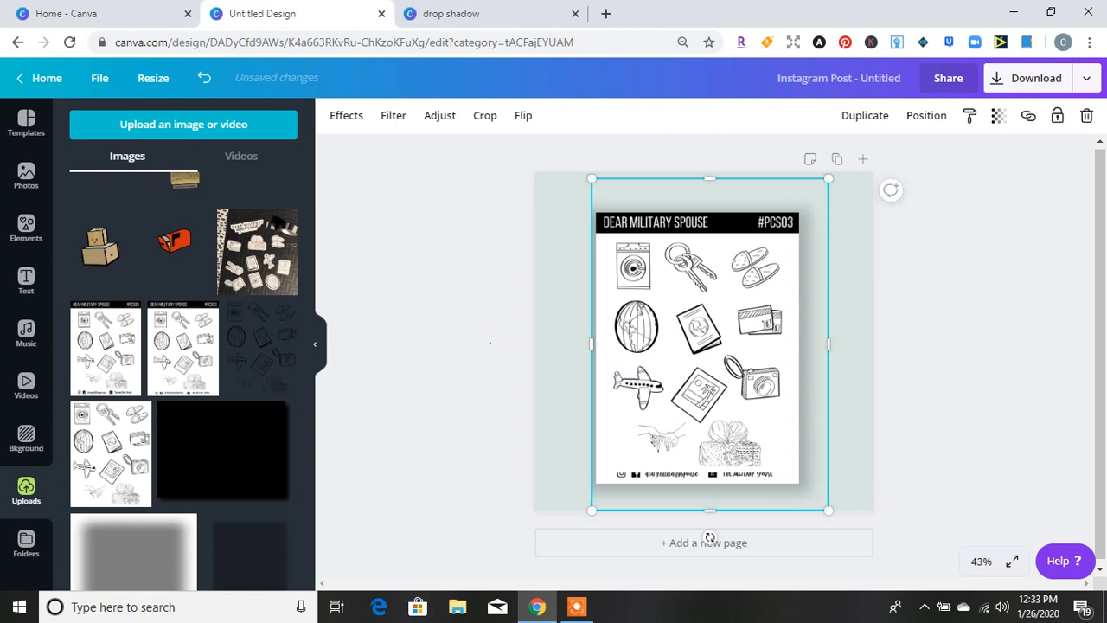
click(490, 343)
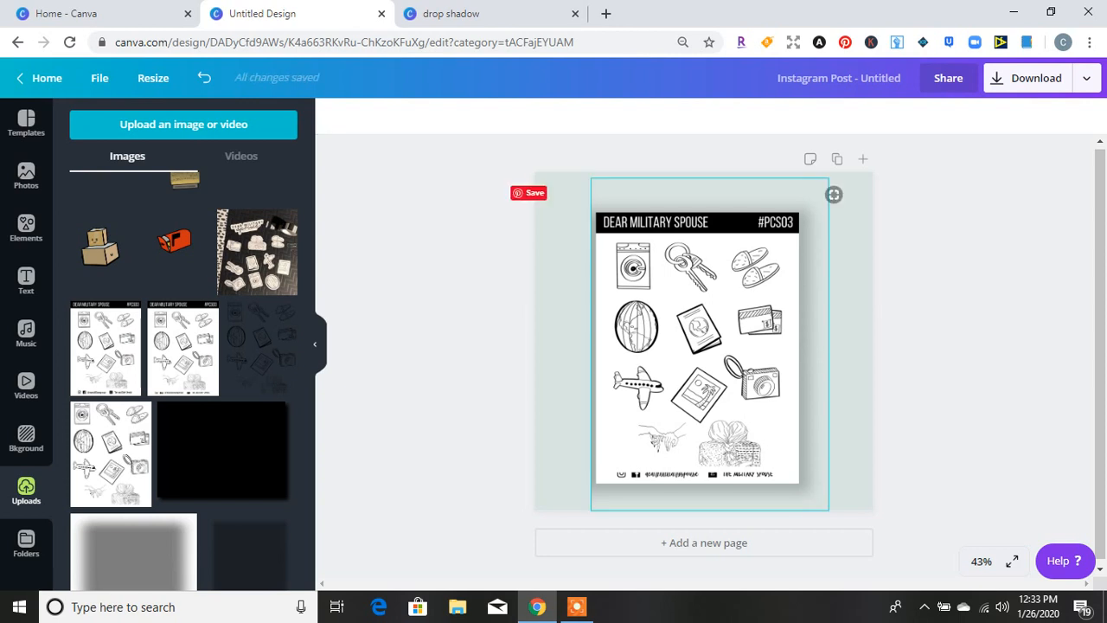
click(827, 192)
drag(591, 344, 596, 343)
click(490, 343)
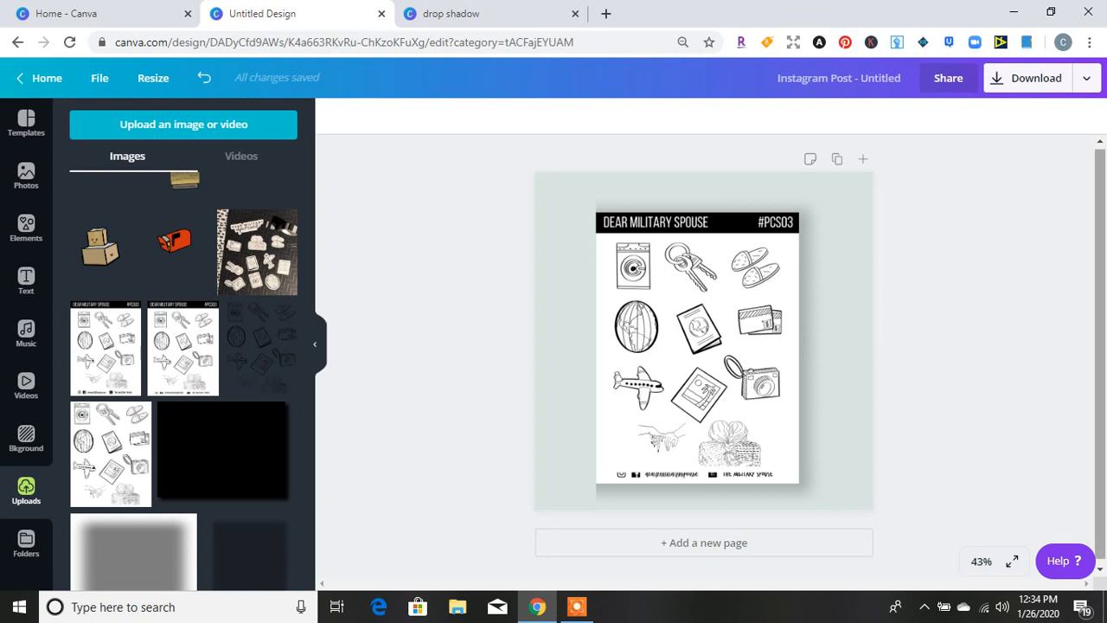
click(1027, 78)
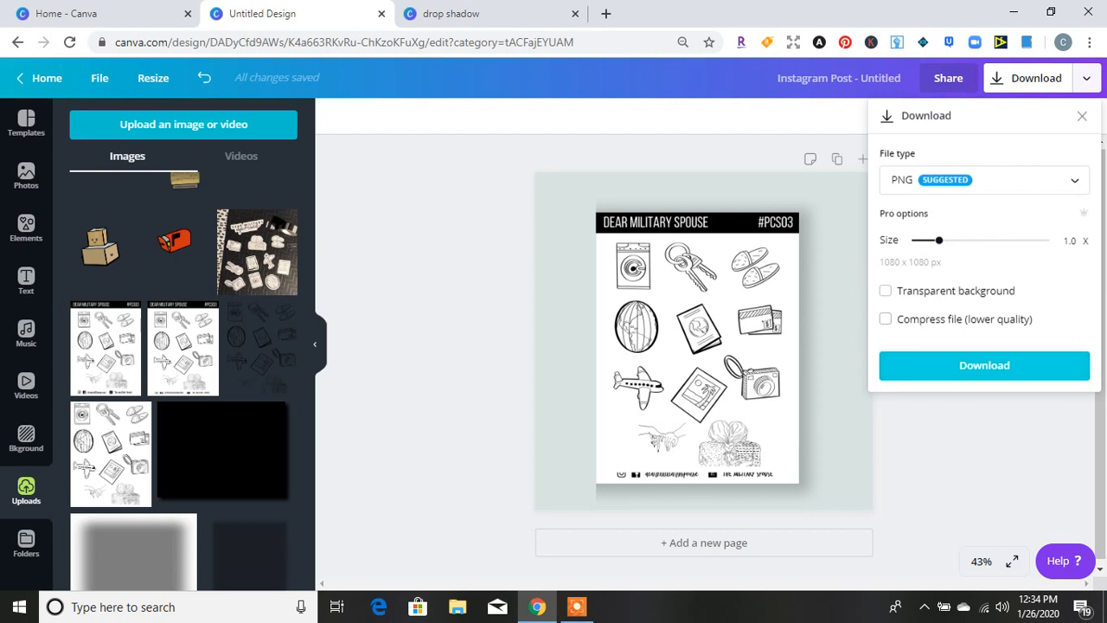
key(Escape)
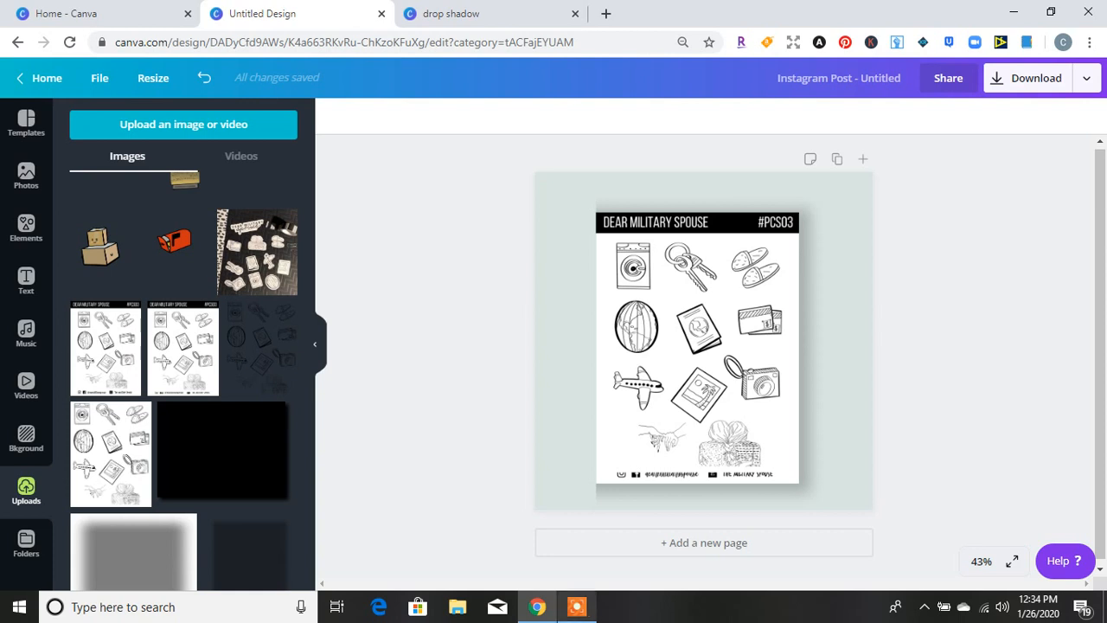
click(577, 606)
click(588, 581)
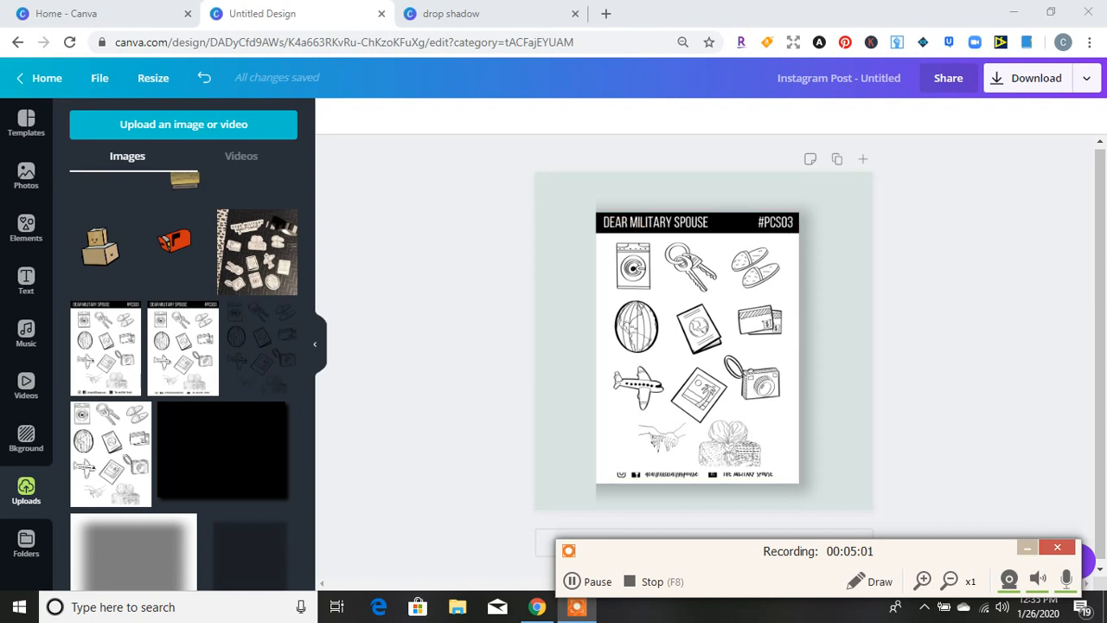
click(1027, 548)
- Delete the sheet and its shadow and remove the page's background colour to leave a blank page
drag(480, 186, 712, 534)
key(Delete)
click(704, 363)
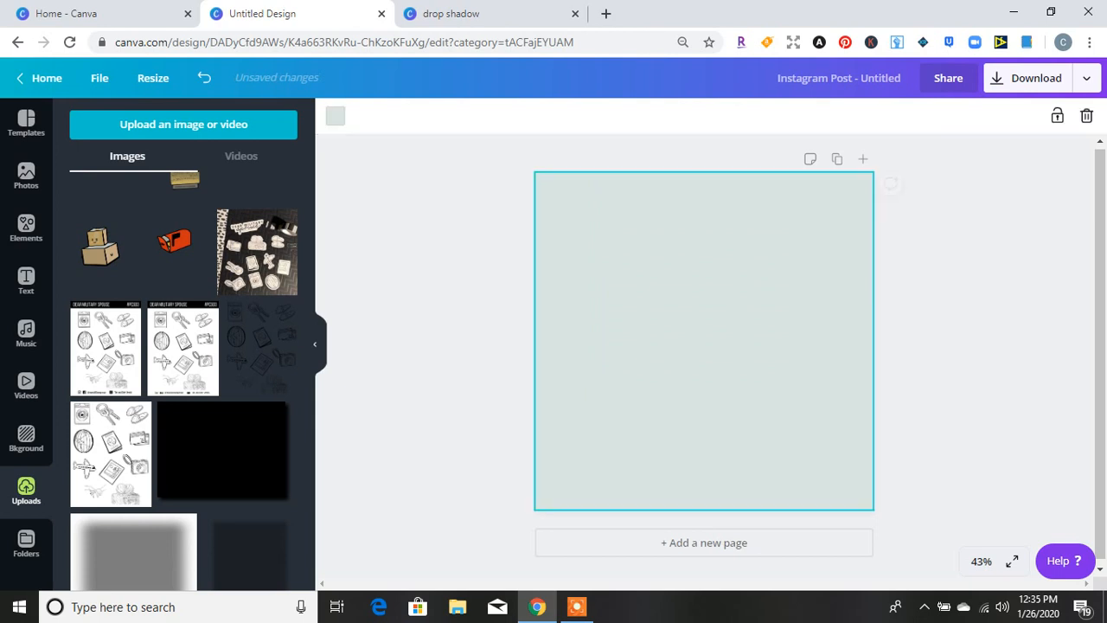
key(Delete)
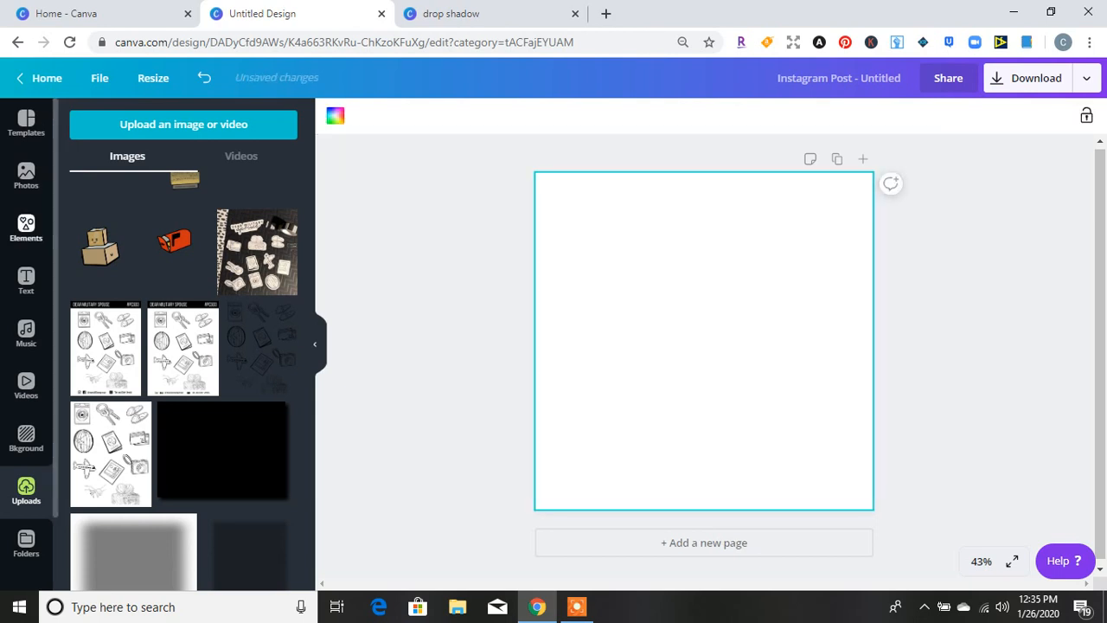
- Add a subheading text box, enlarge it to size 51.8 and replace its placeholder text with a first name
click(26, 282)
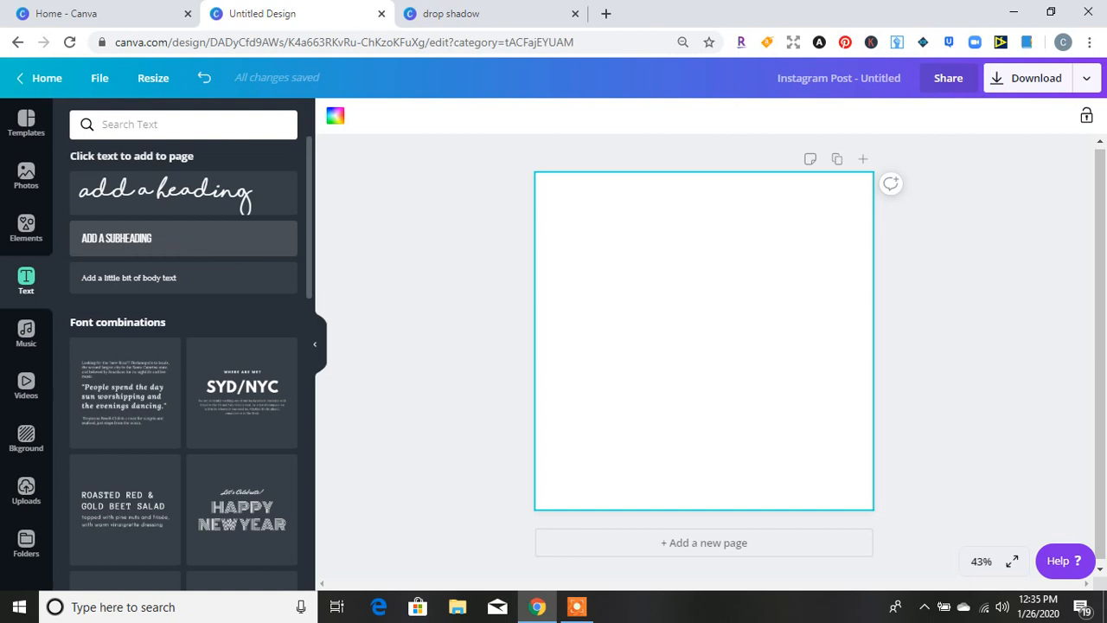
click(238, 238)
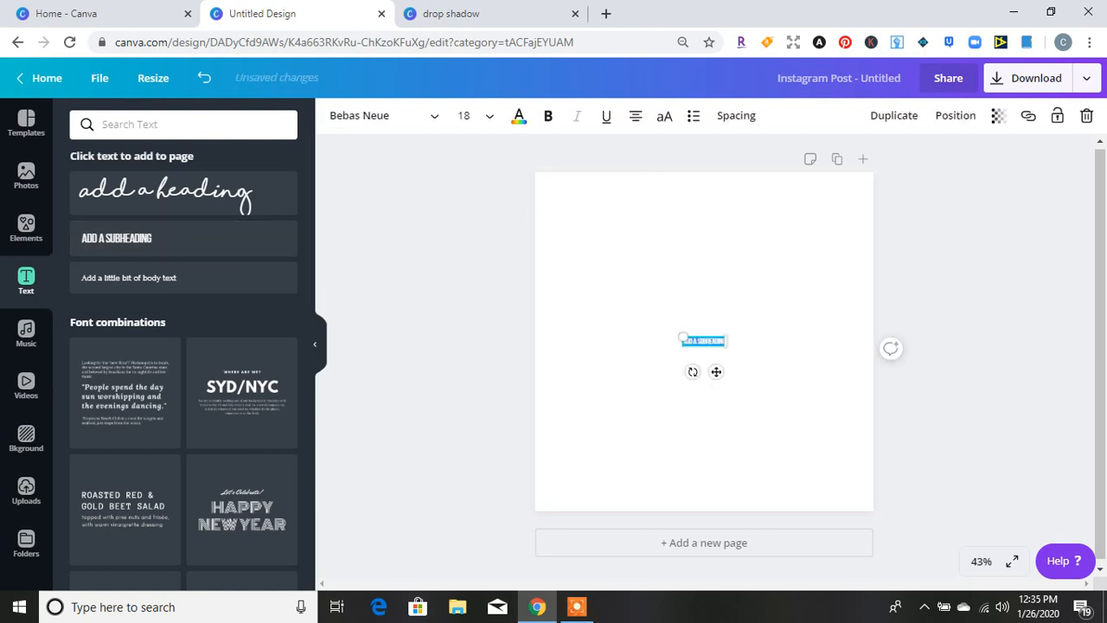
drag(683, 338, 603, 320)
key(BackSpace)
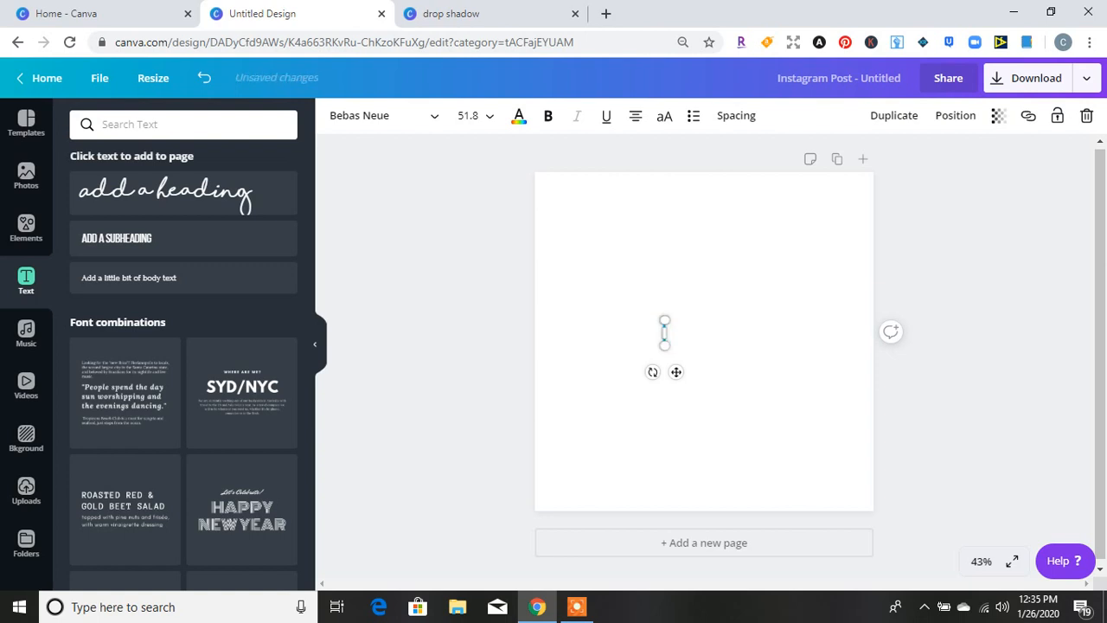
text(cincuanta)
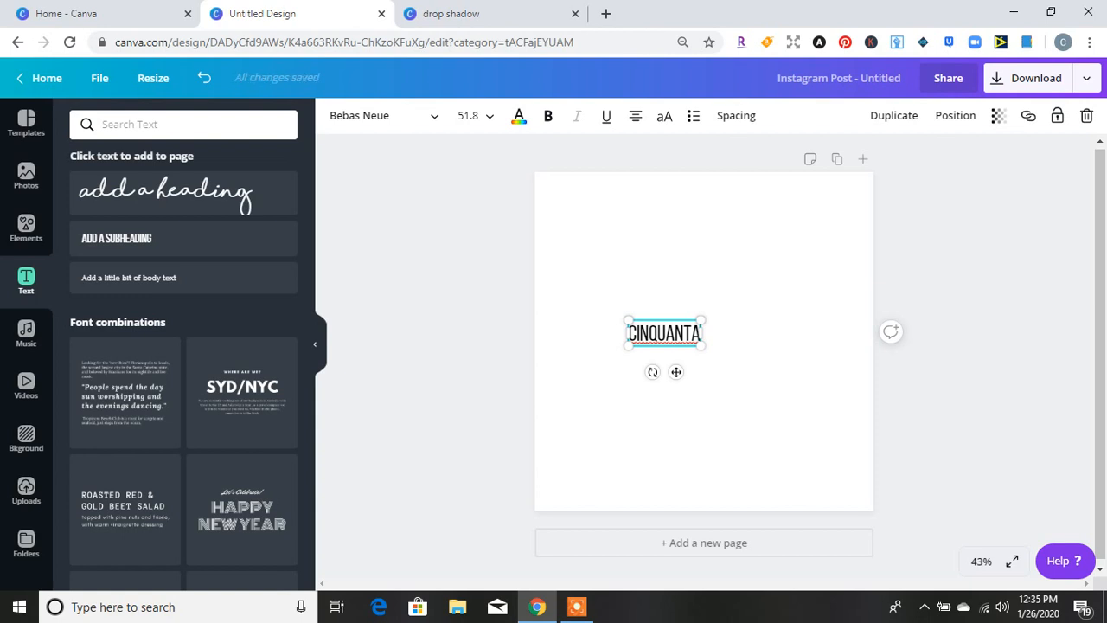
- Enlarge the name text to size 159 and position it in the upper middle of the page
drag(701, 346, 815, 387)
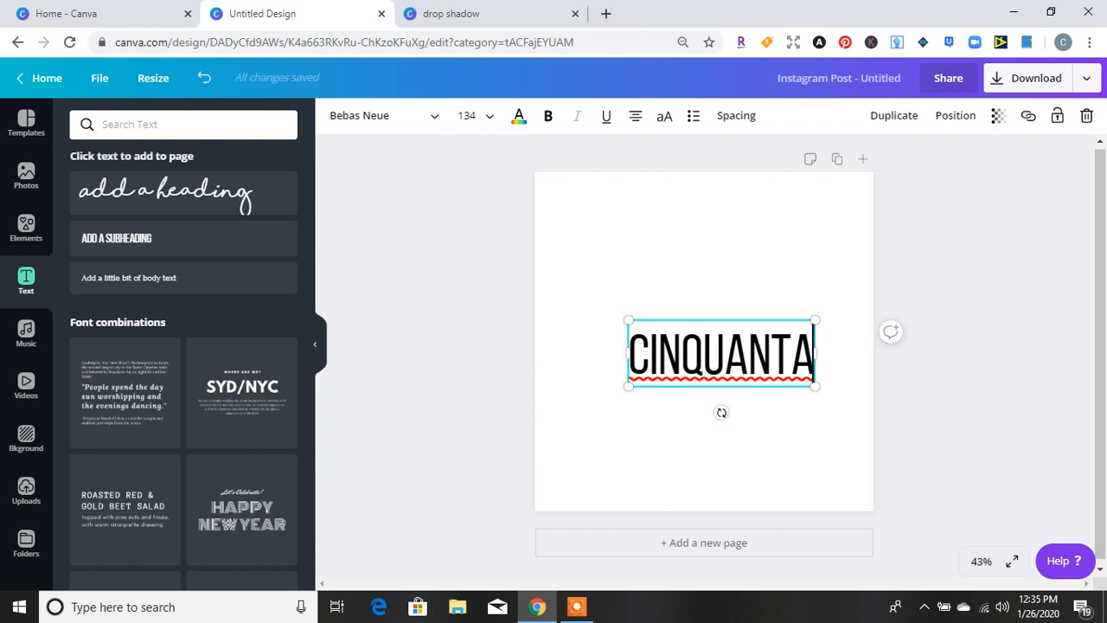
mouse_move(722, 413)
mouse_down()
mouse_move(744, 416)
mouse_move(731, 405)
mouse_move(756, 417)
mouse_move(722, 413)
mouse_up()
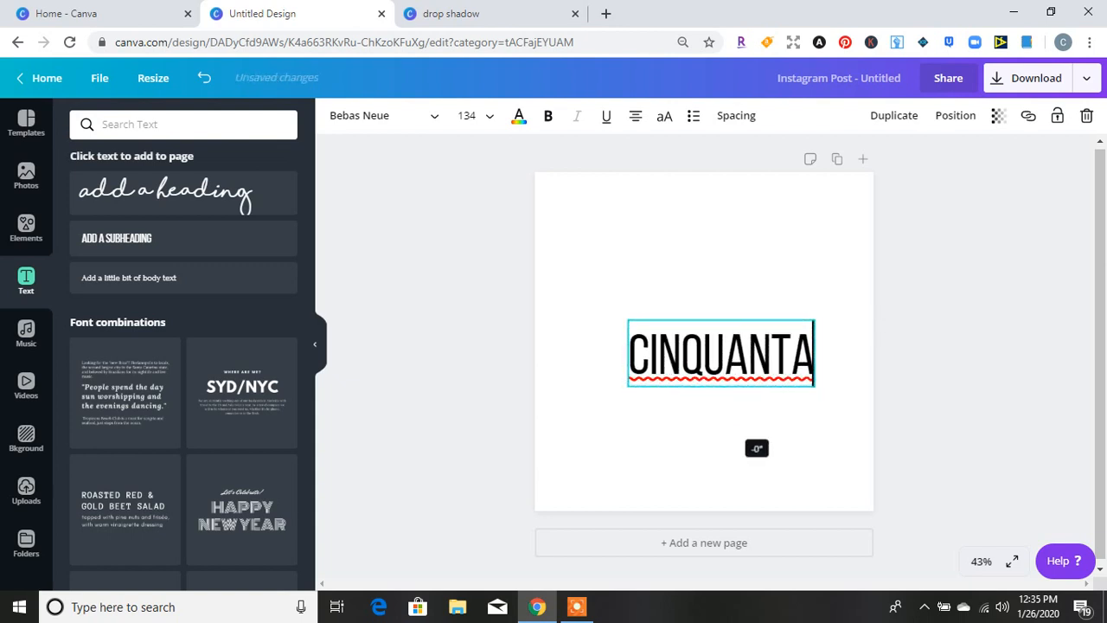
click(972, 346)
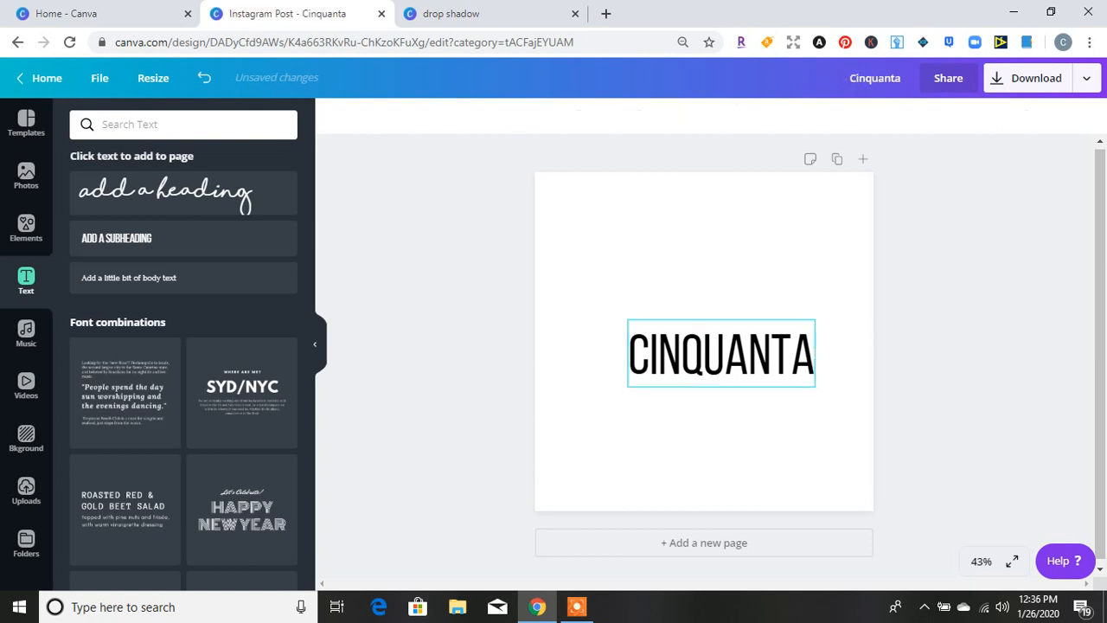
drag(721, 353, 676, 295)
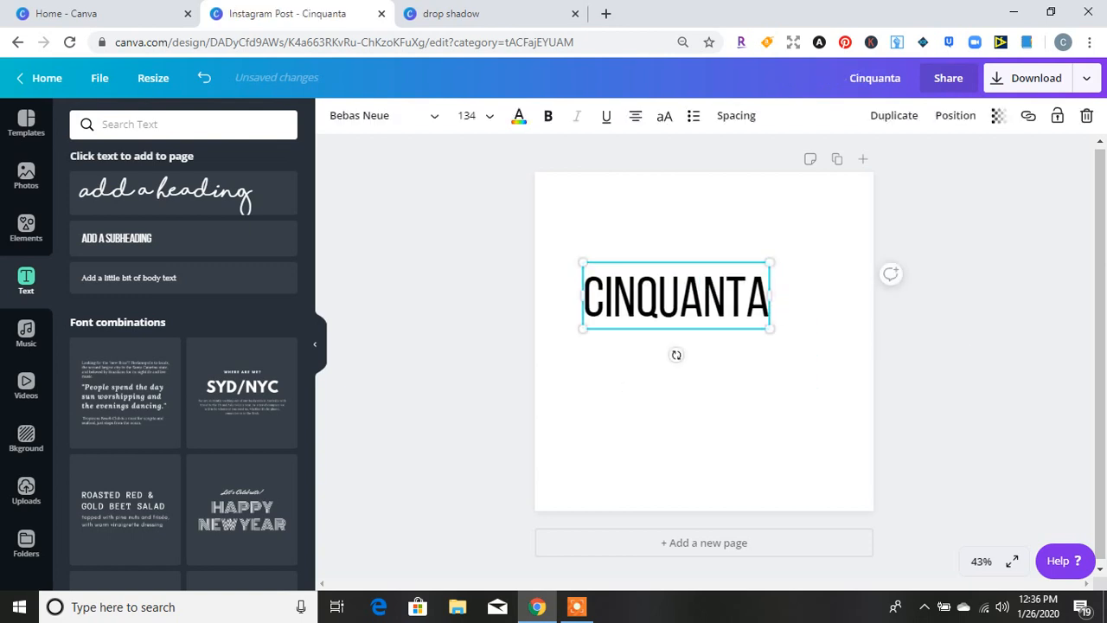
drag(770, 329, 805, 341)
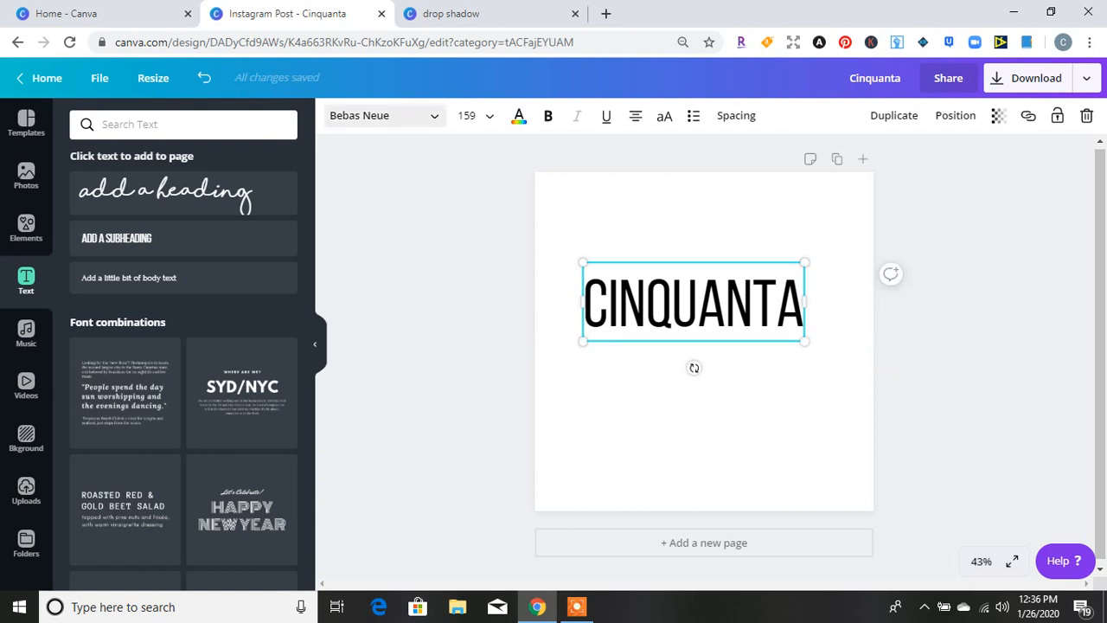
- Change the name text's font to TrashHand and enlarge it to size 184 near the page's centre
click(385, 116)
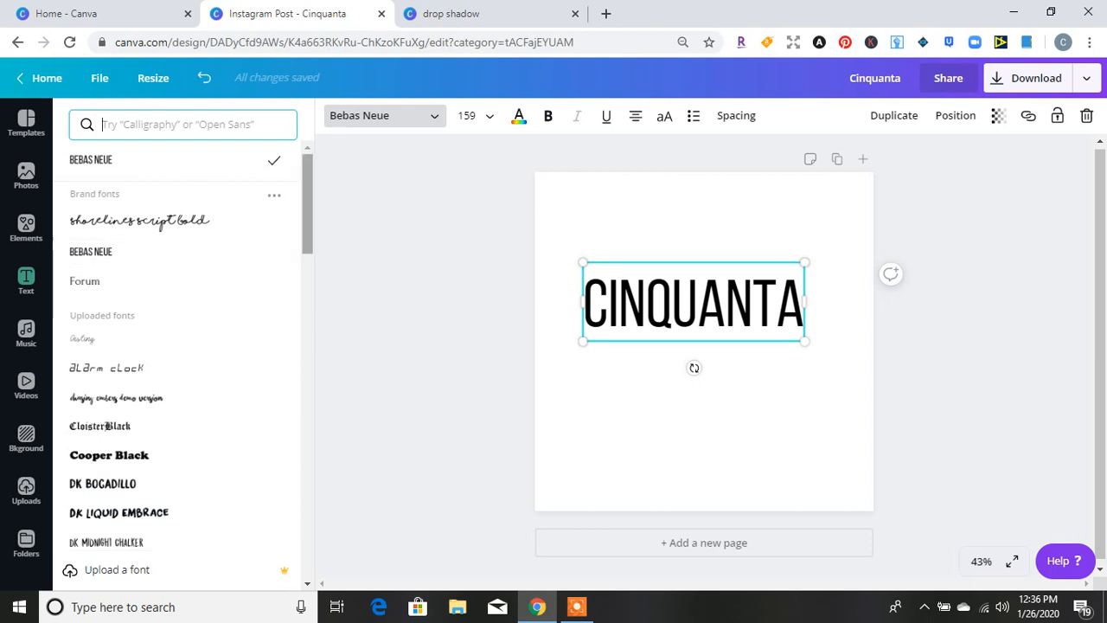
scroll(173, 347, down, 4)
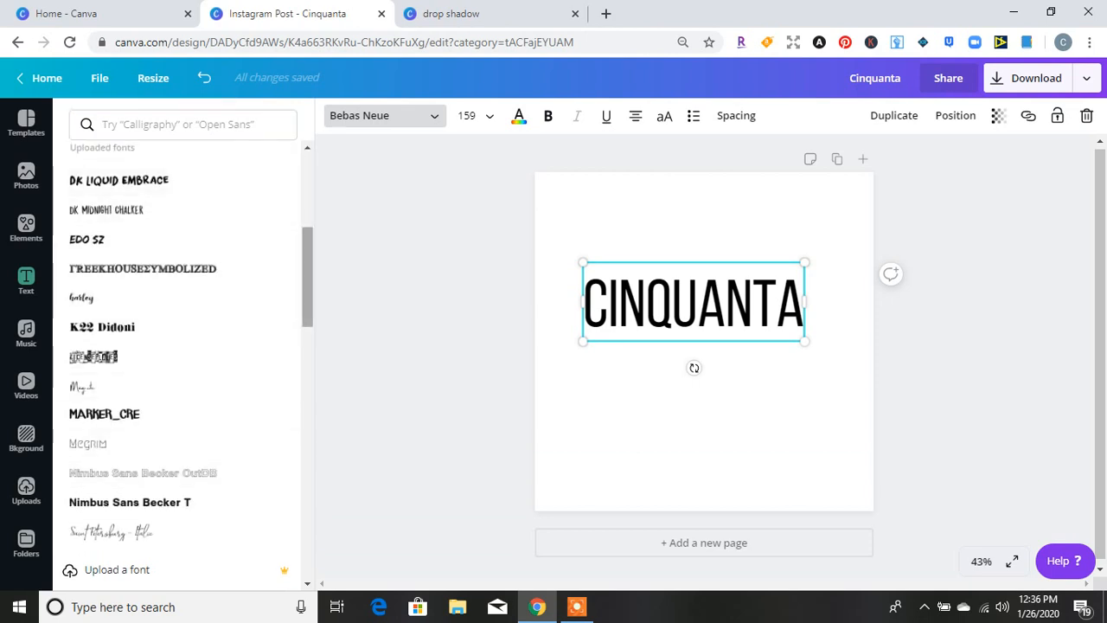
scroll(143, 268, down, 3)
drag(308, 327, 307, 332)
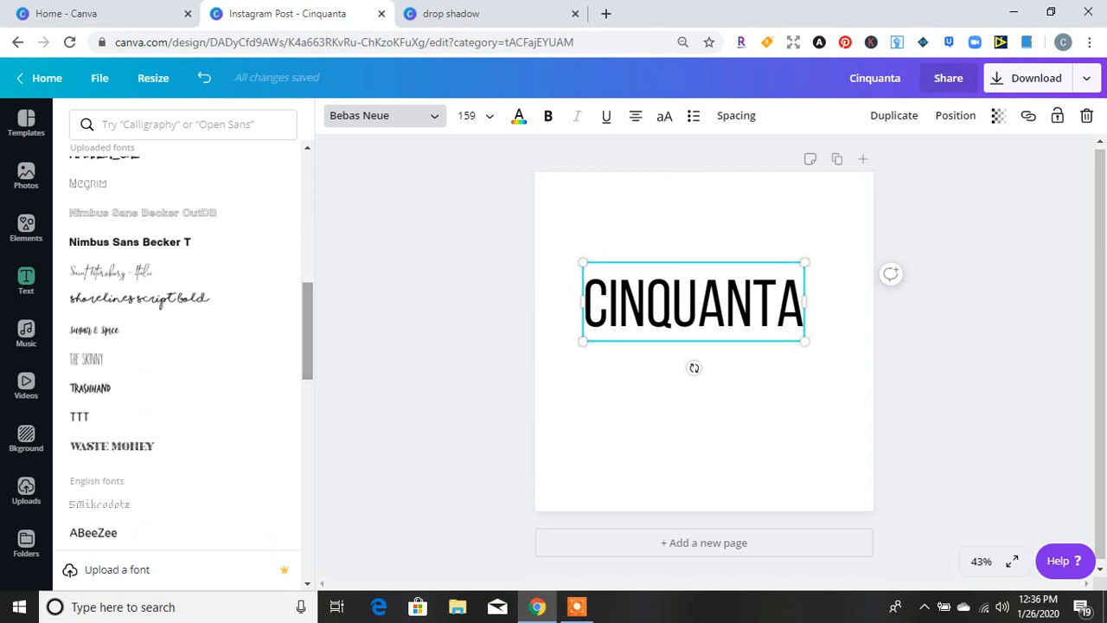
click(130, 388)
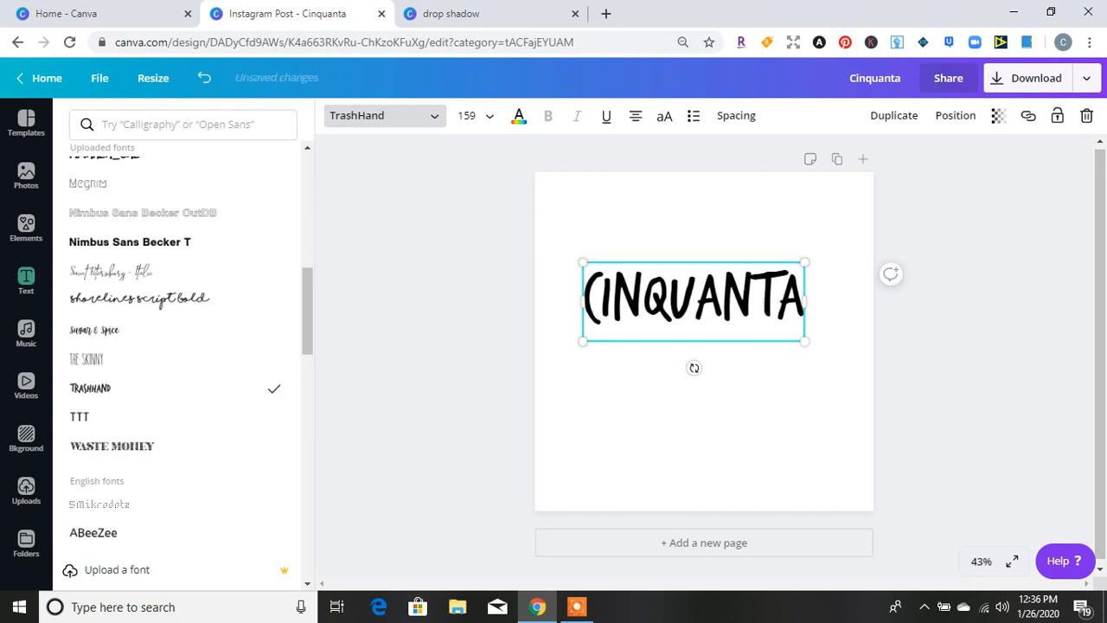
drag(805, 341, 840, 353)
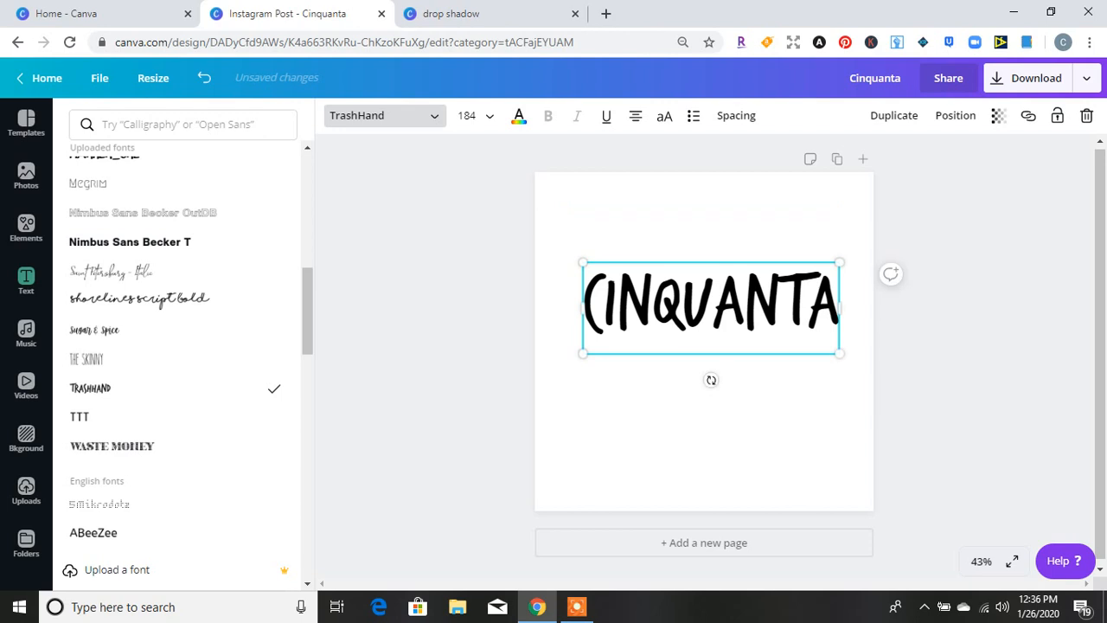
drag(711, 307, 696, 316)
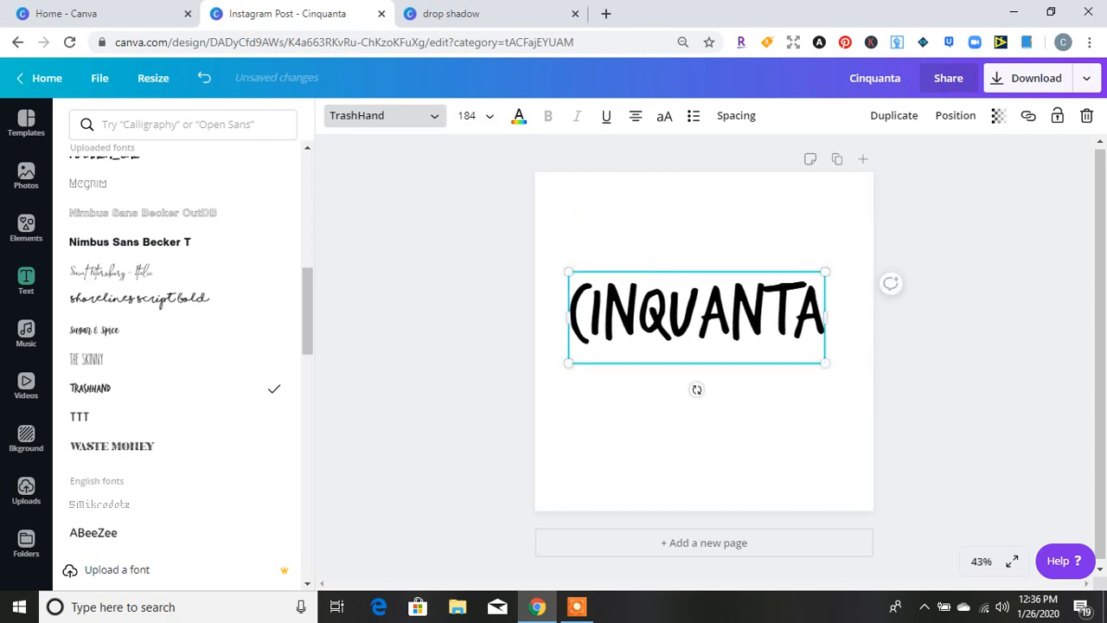
- Colour the name text light purple using the B1 brand palette
click(519, 115)
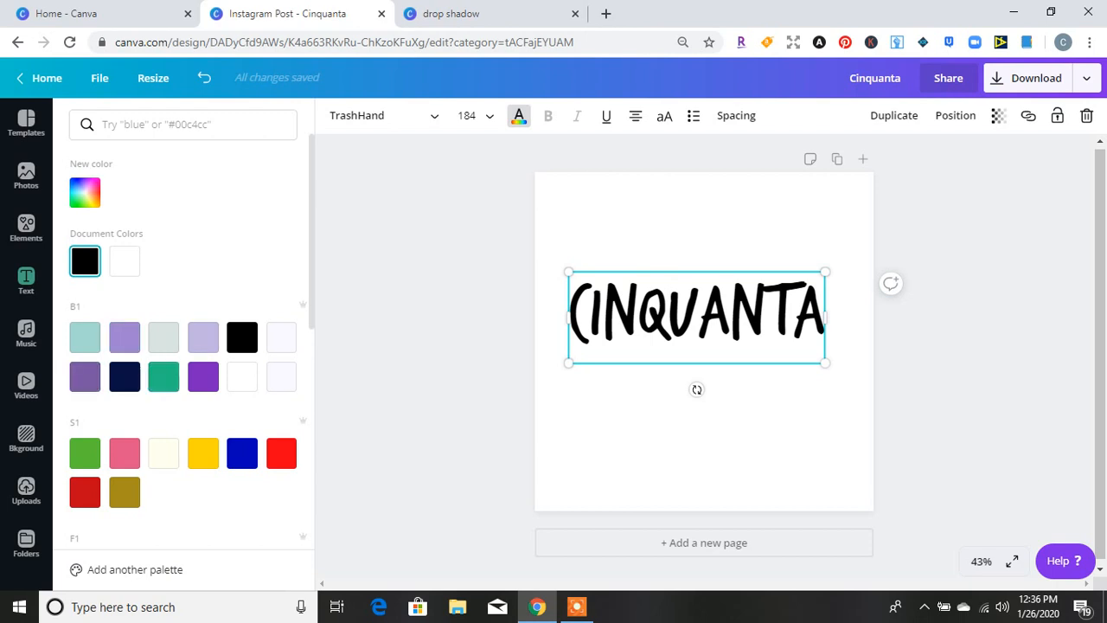
click(85, 376)
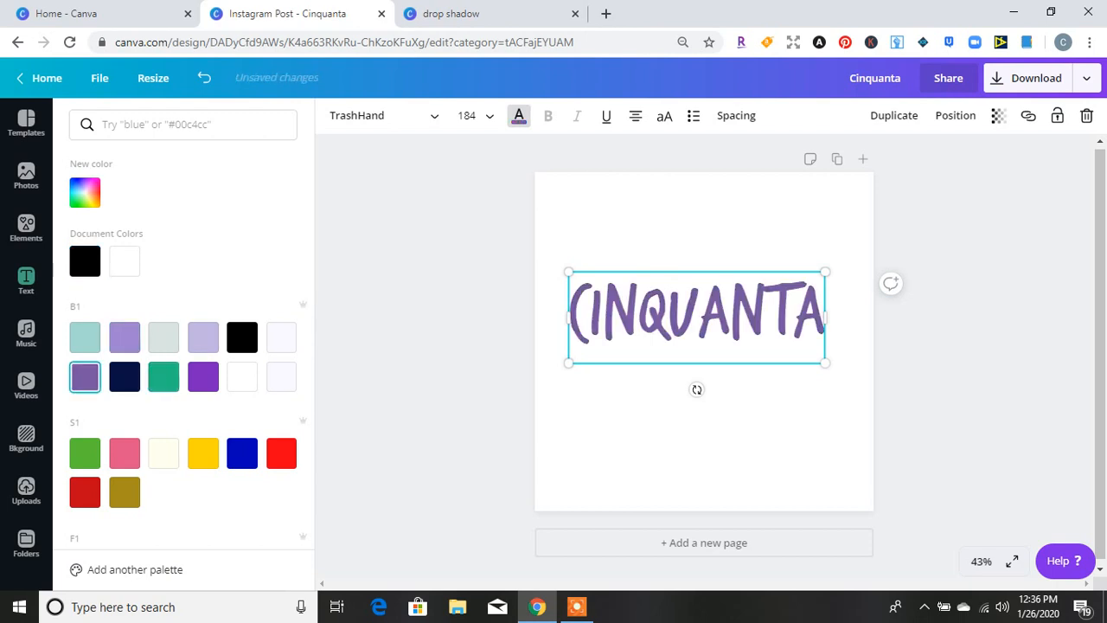
click(125, 337)
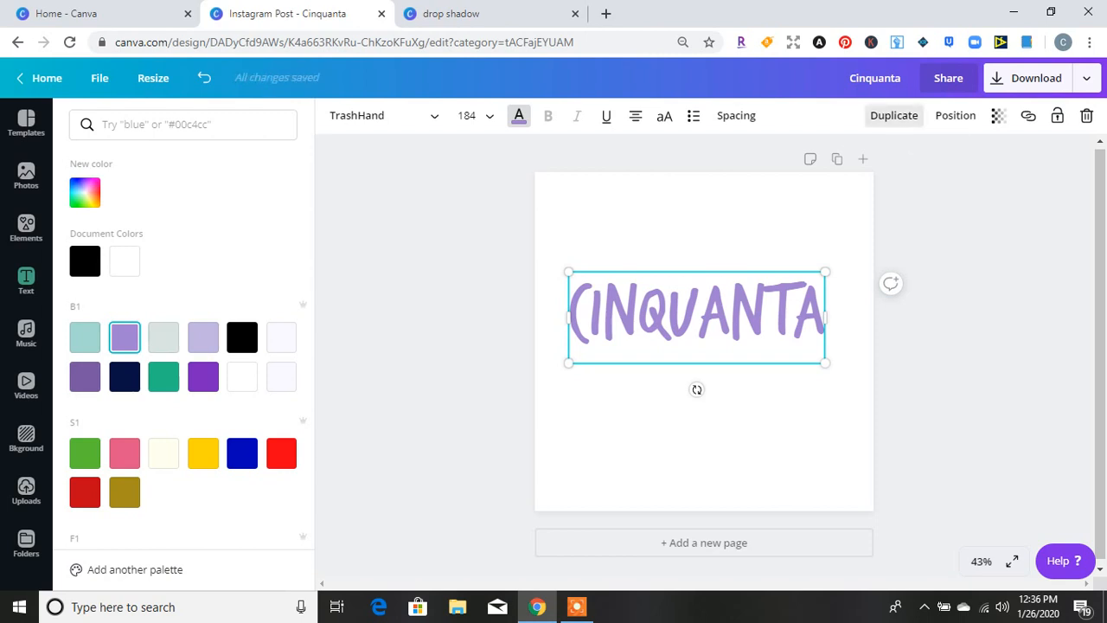
- Make a black duplicate of the purple name text and send it backward behind the original
click(895, 115)
click(242, 337)
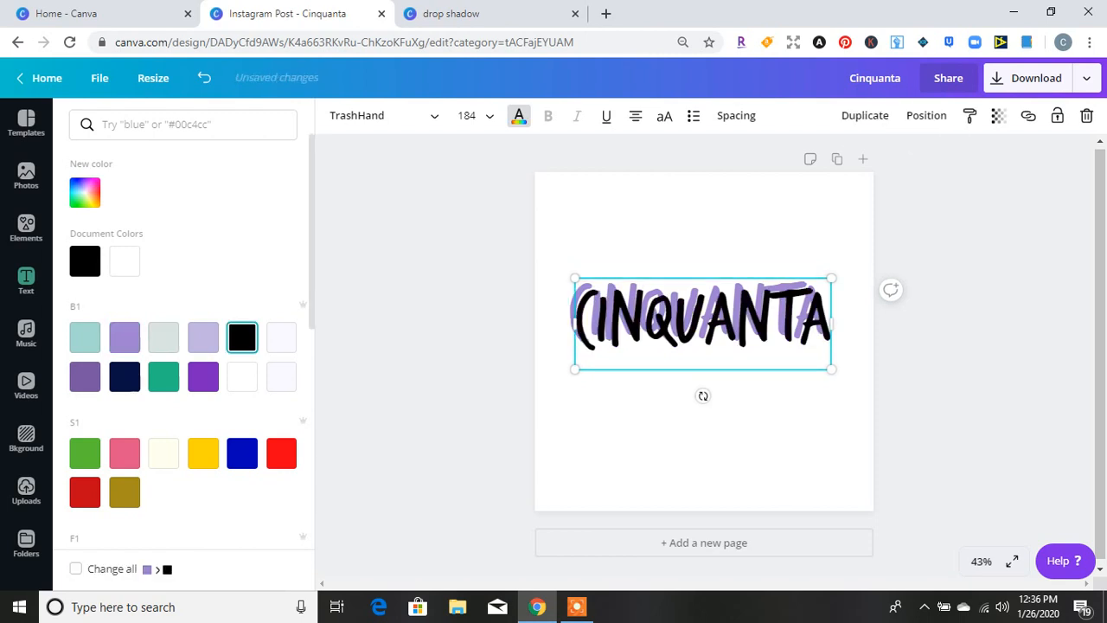
click(926, 116)
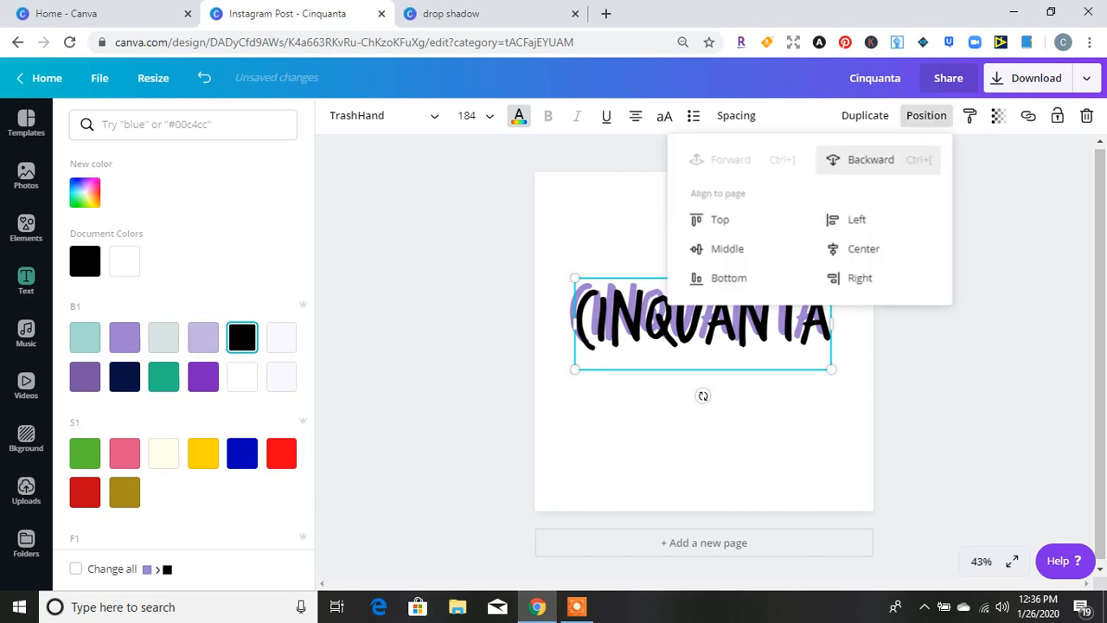
click(869, 159)
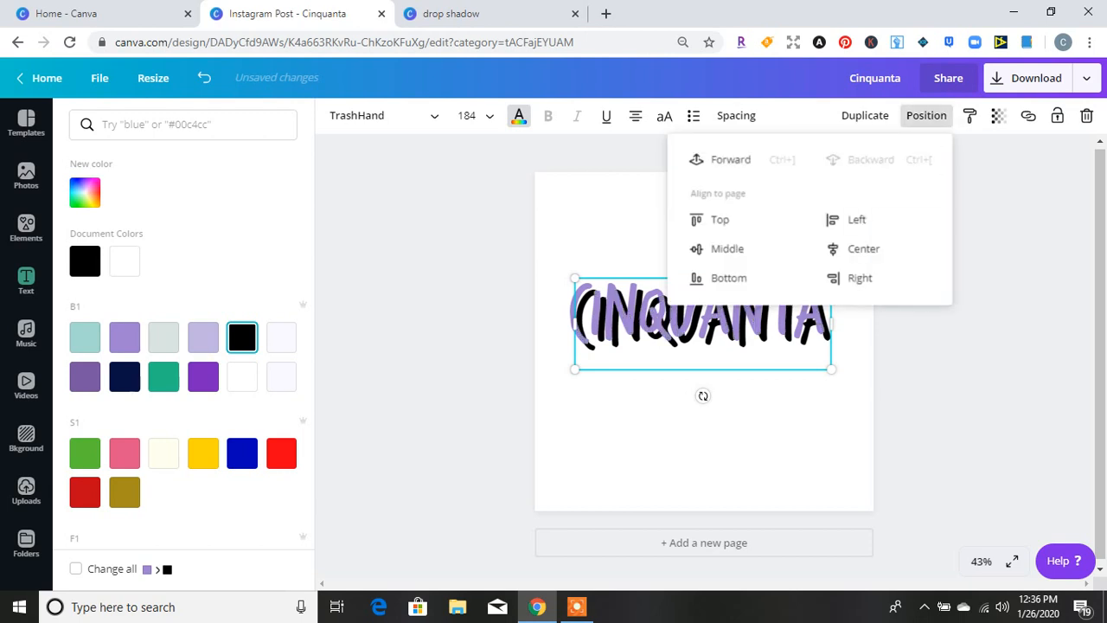
click(759, 425)
- Nudge the purple text down to line it up vertically with the black shadow copy
click(736, 318)
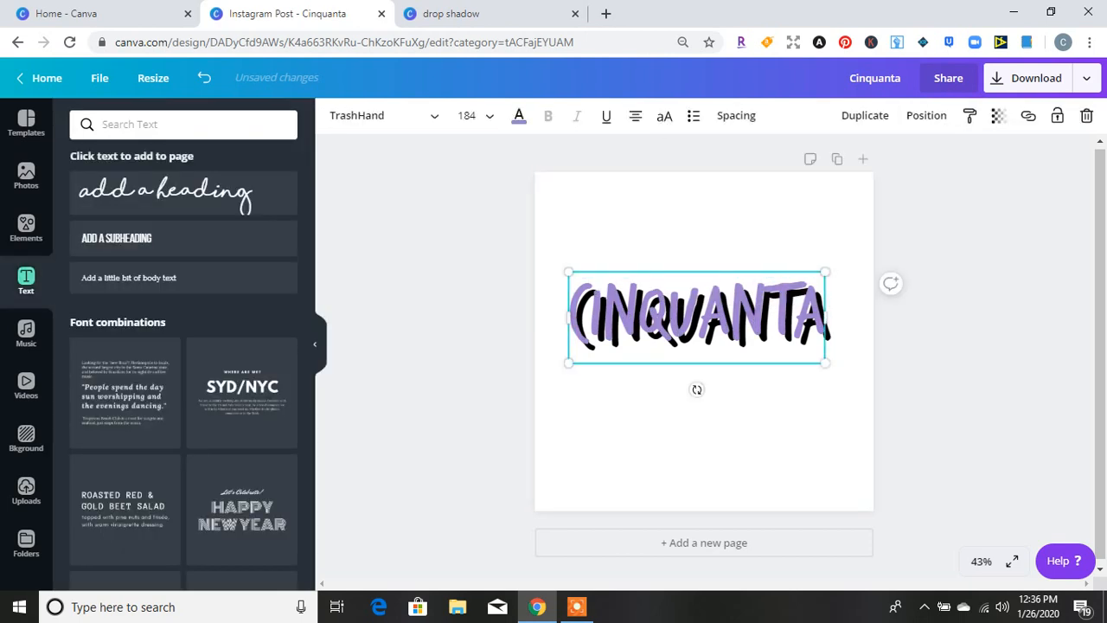
drag(735, 319, 736, 325)
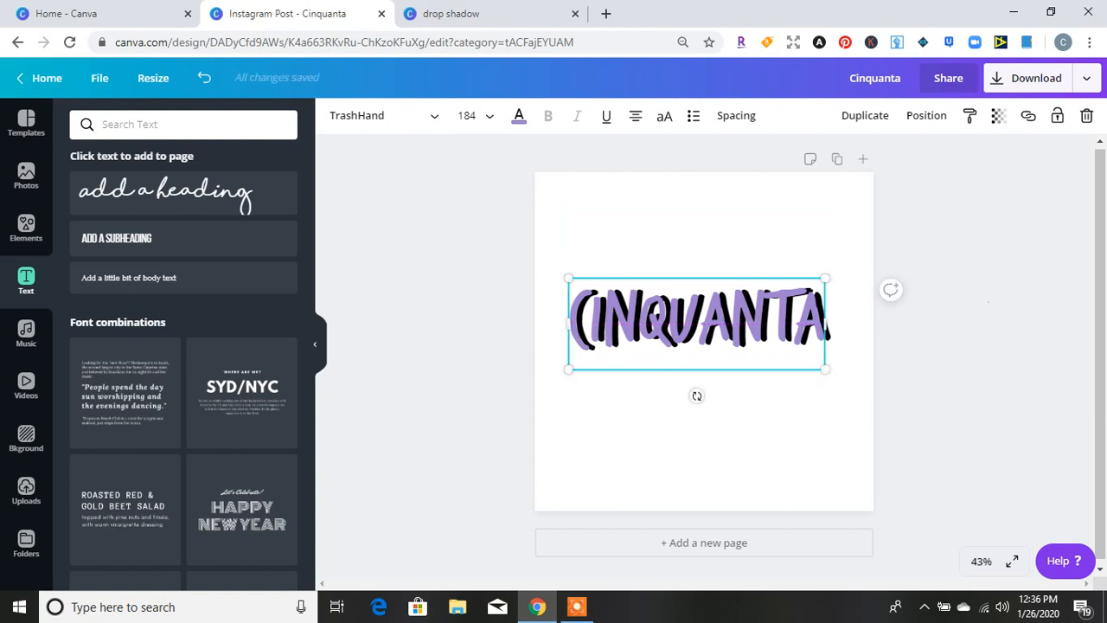
click(952, 363)
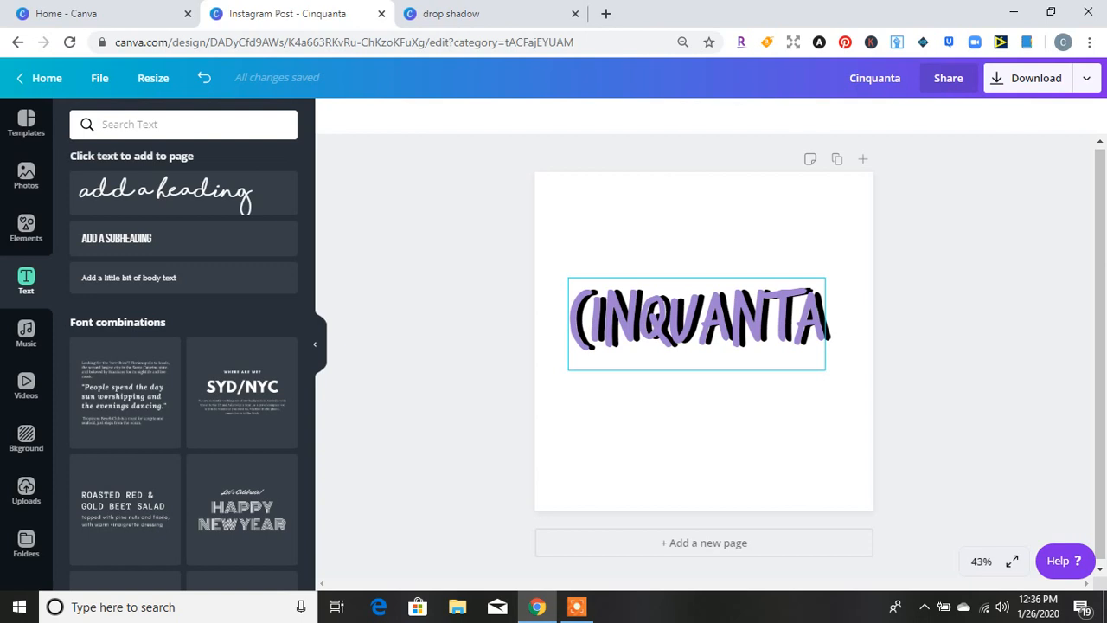
- Move the purple text down off its shadow and set the black text's size to 183
drag(669, 322, 664, 376)
click(670, 313)
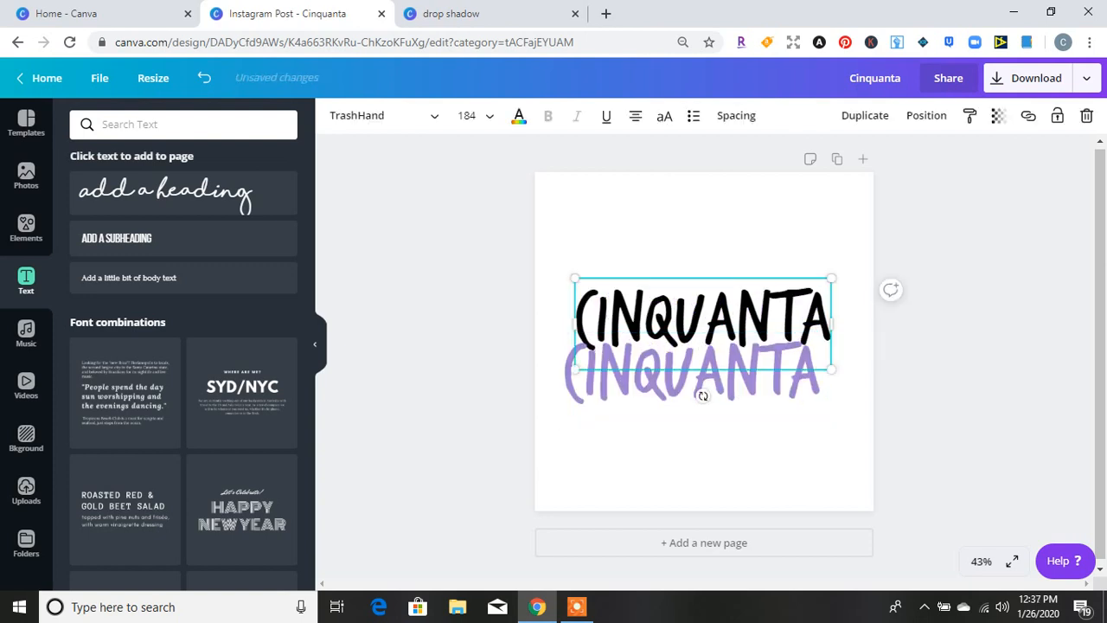
click(467, 115)
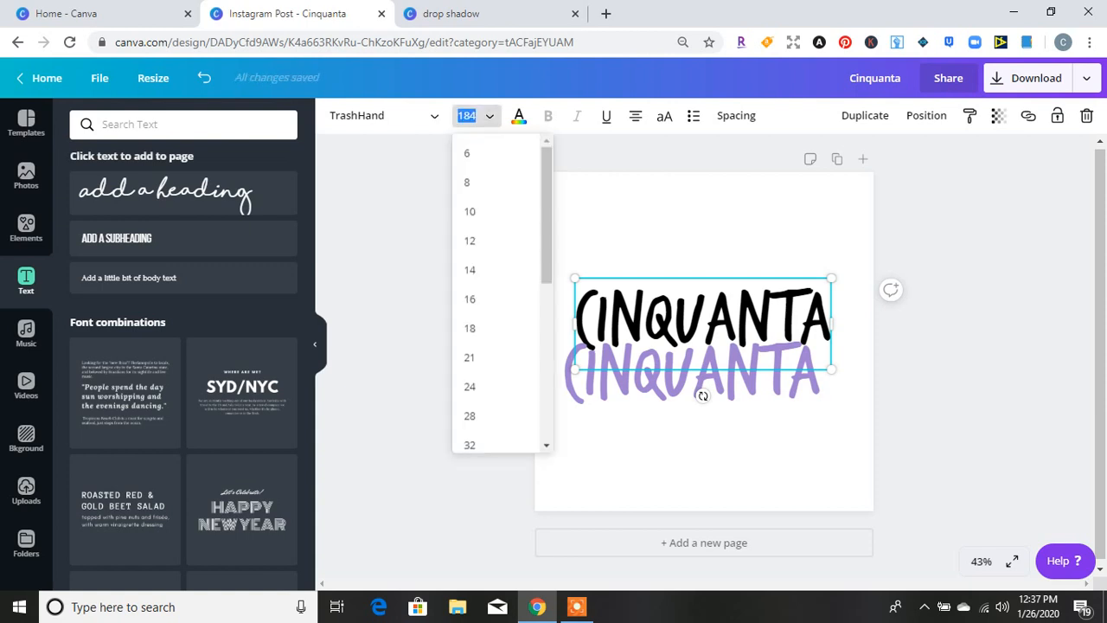
text(183)
key(Return)
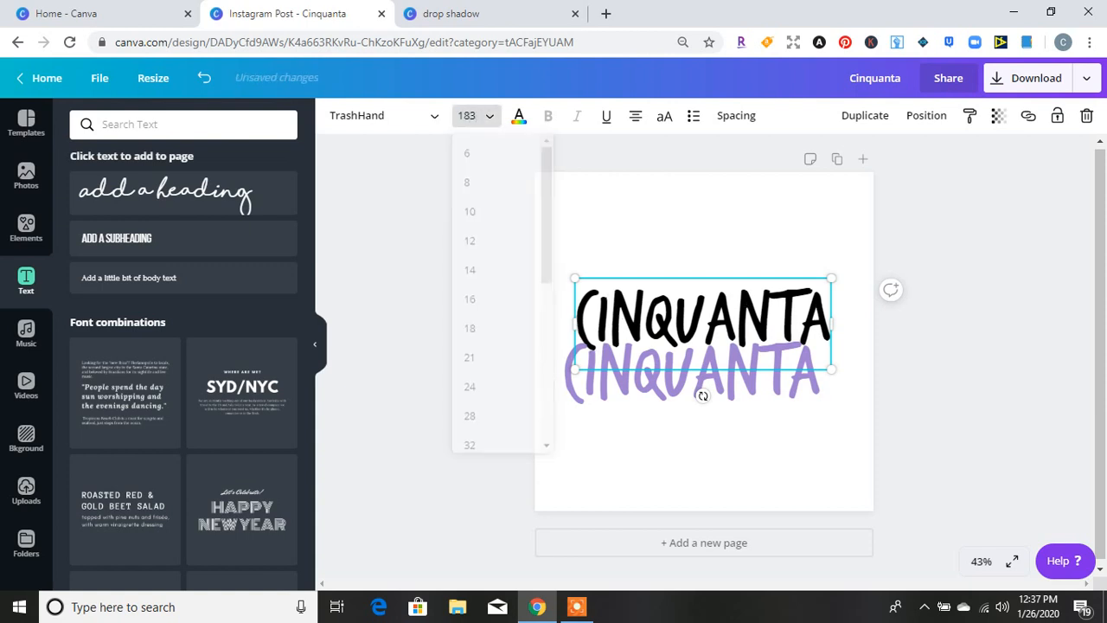
- Place the purple text back over the black shadow, offset slightly to the shadow's left
drag(700, 391, 711, 342)
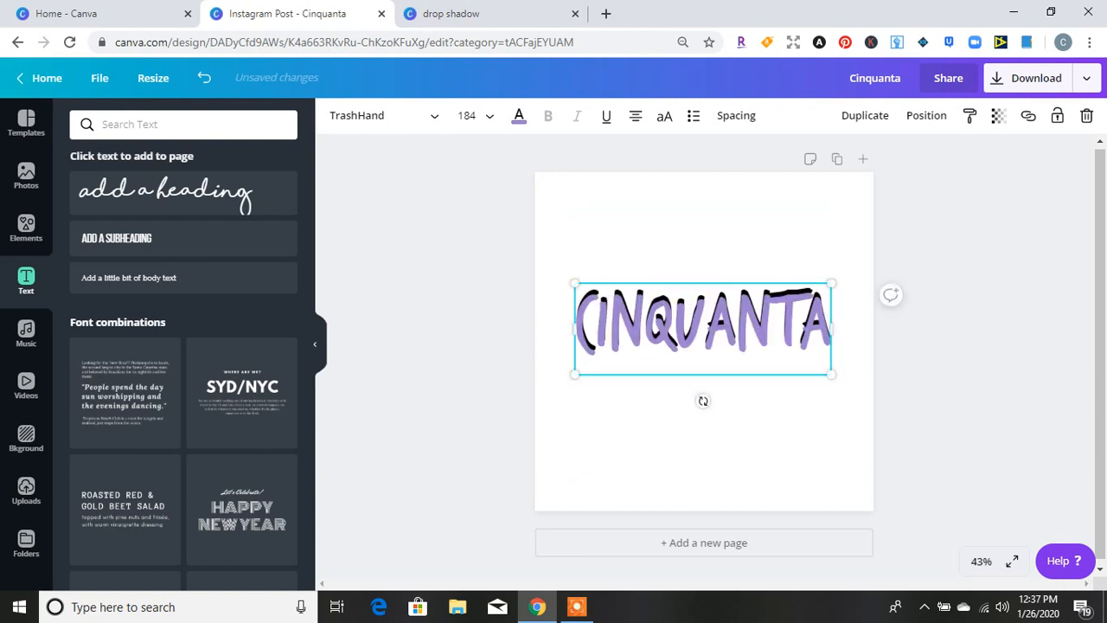
click(702, 401)
drag(708, 338, 702, 332)
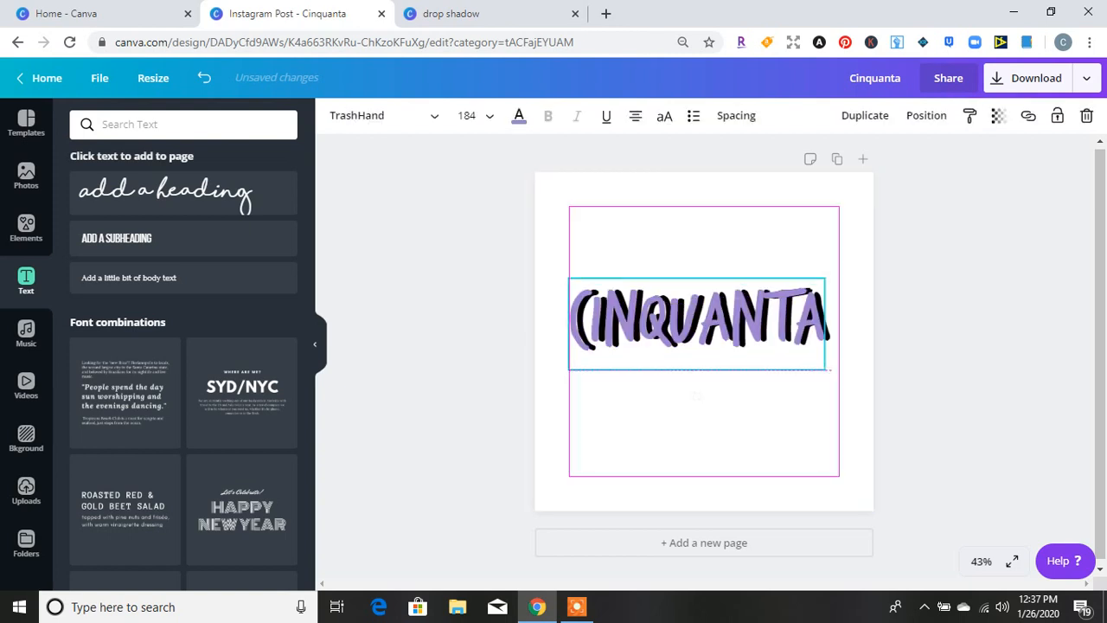
click(697, 395)
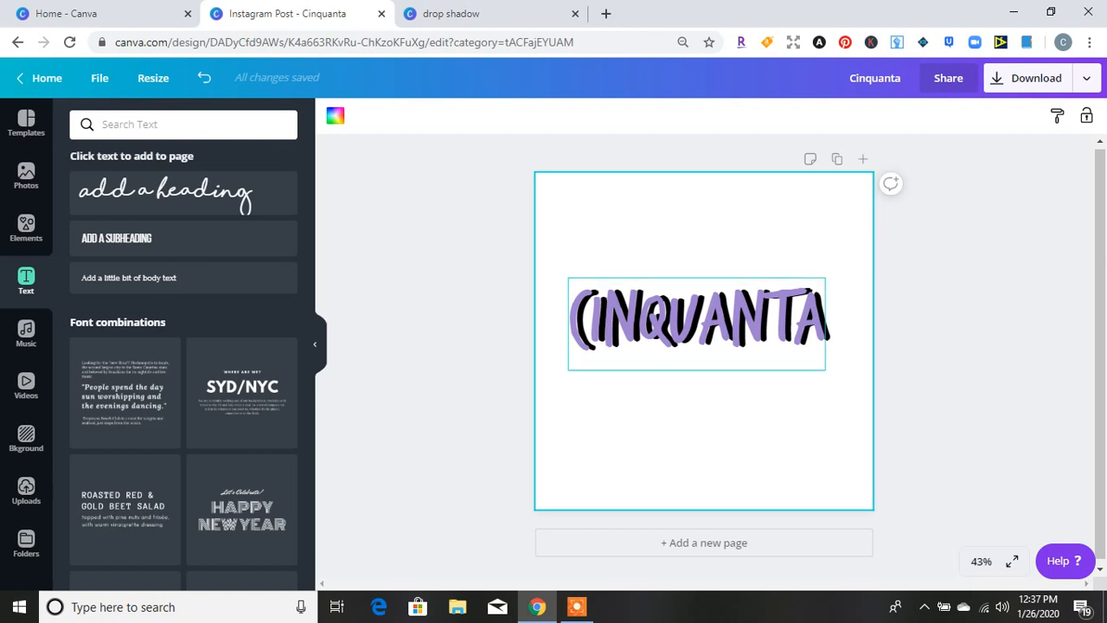
- Set the black shadow text's size to 182 and place the purple text back over it
drag(696, 322, 696, 368)
click(712, 304)
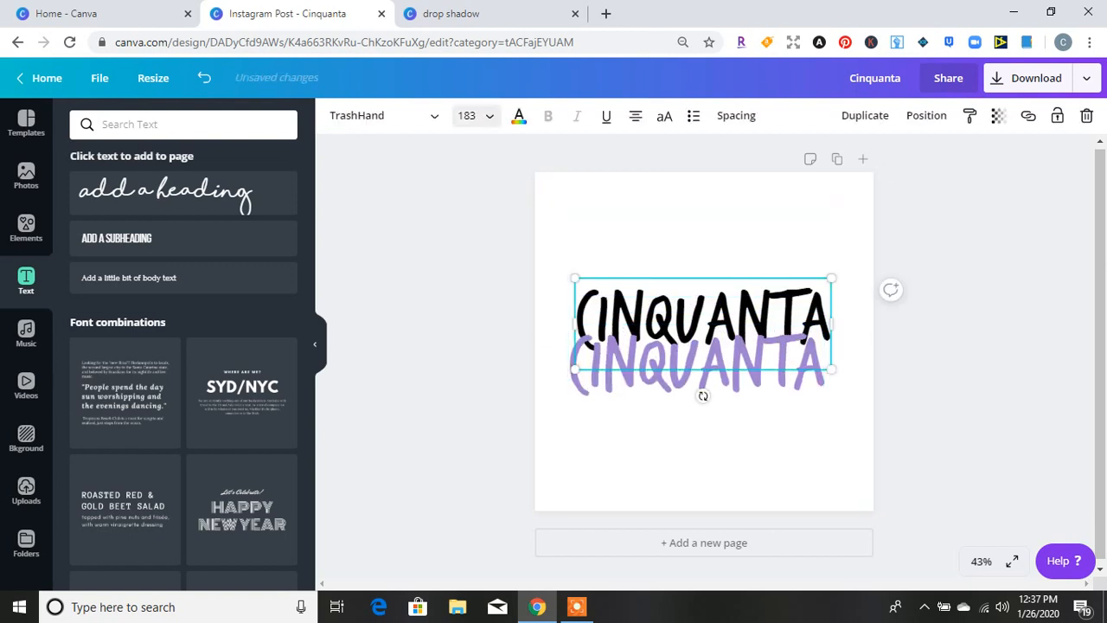
click(467, 115)
text(182)
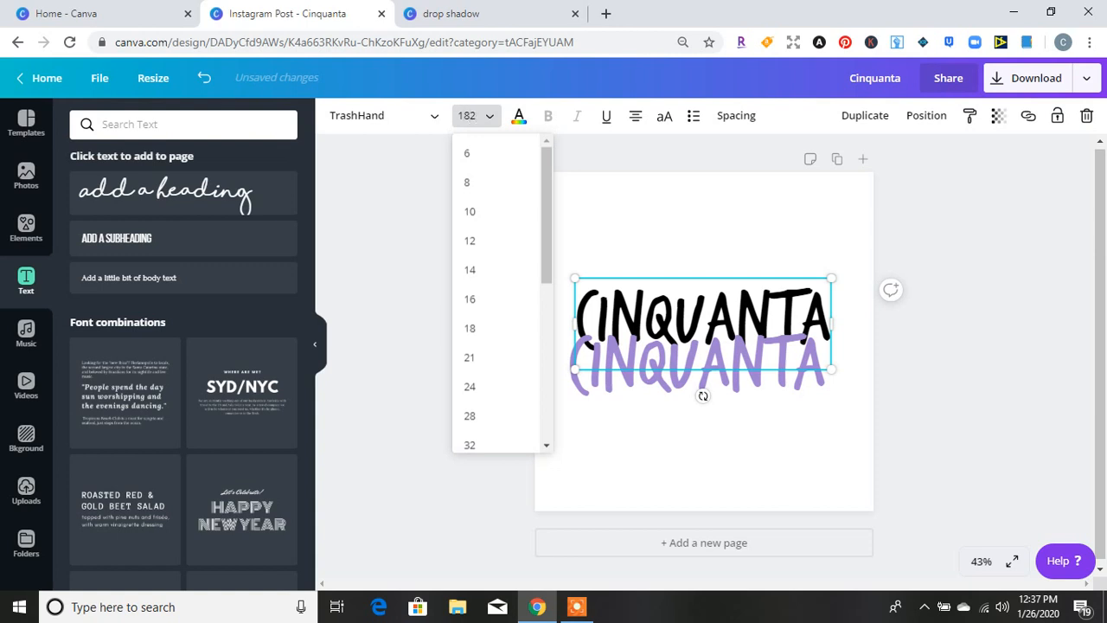
key(Return)
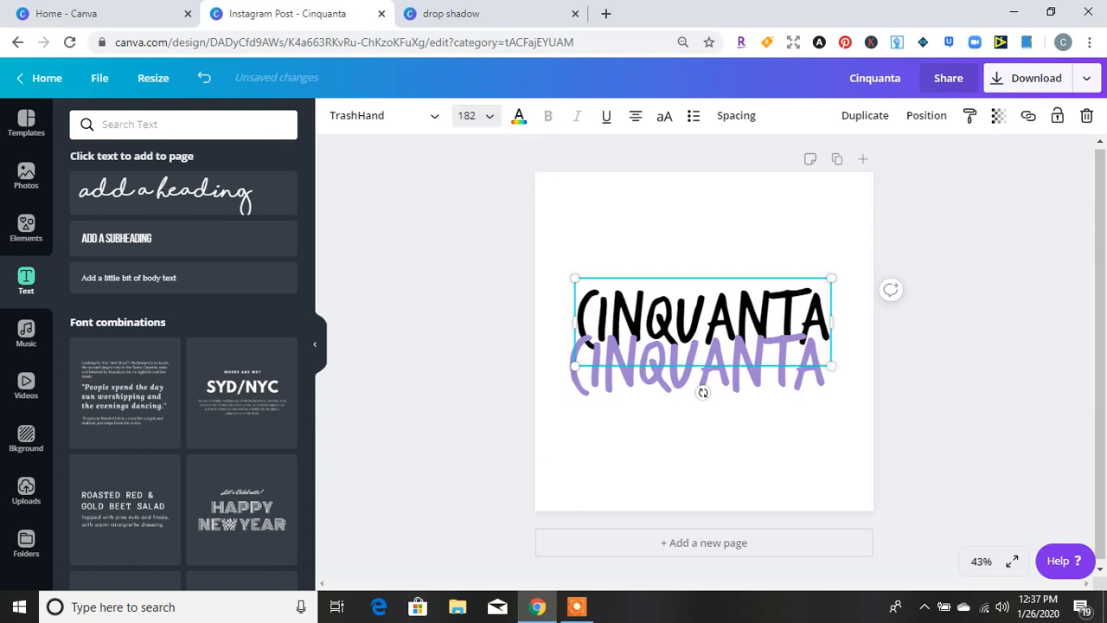
drag(696, 367, 696, 322)
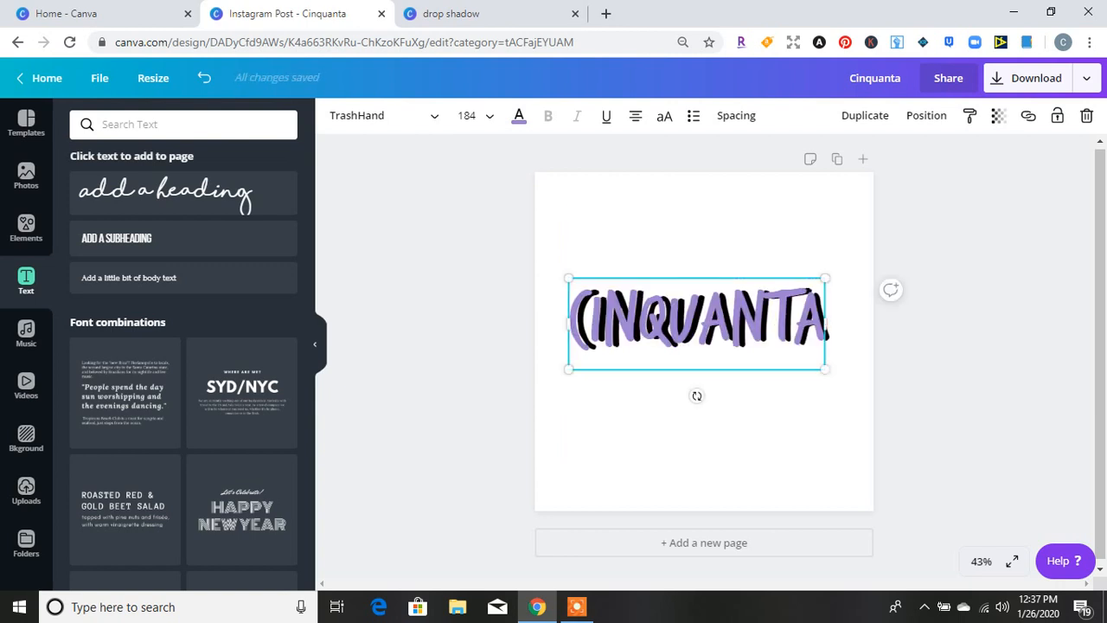
click(773, 439)
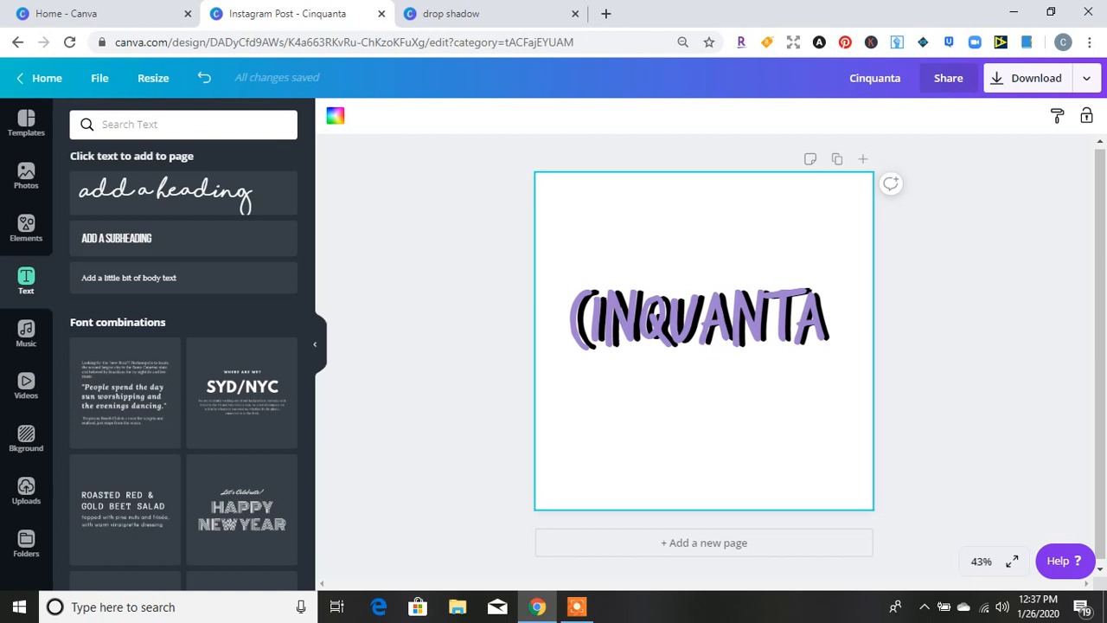
- Set the purple text's letter spacing to -13
click(698, 323)
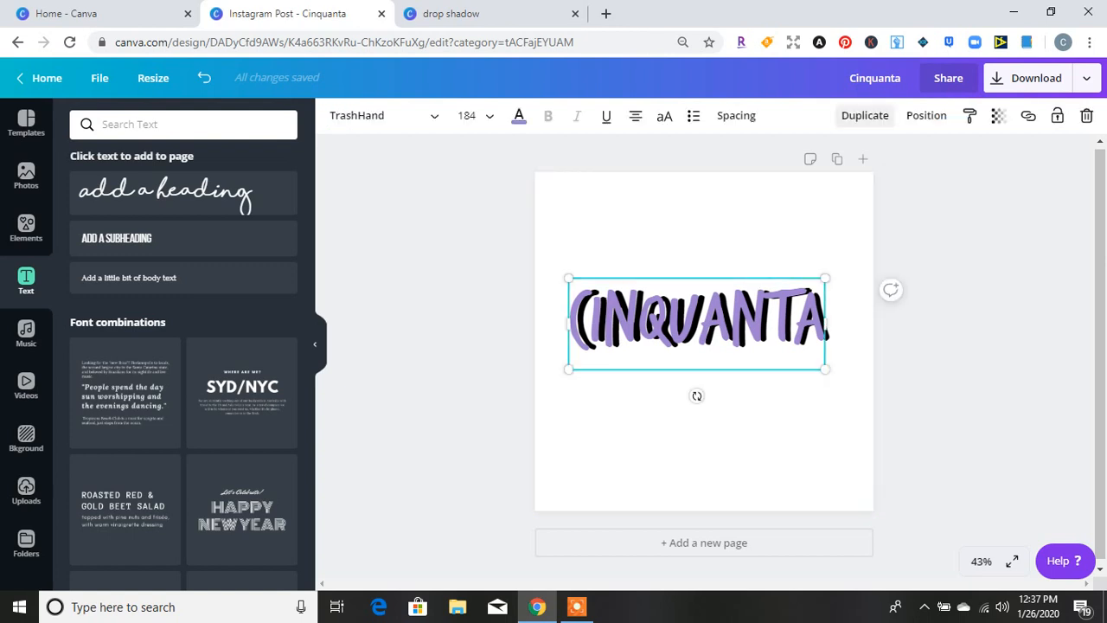
click(737, 115)
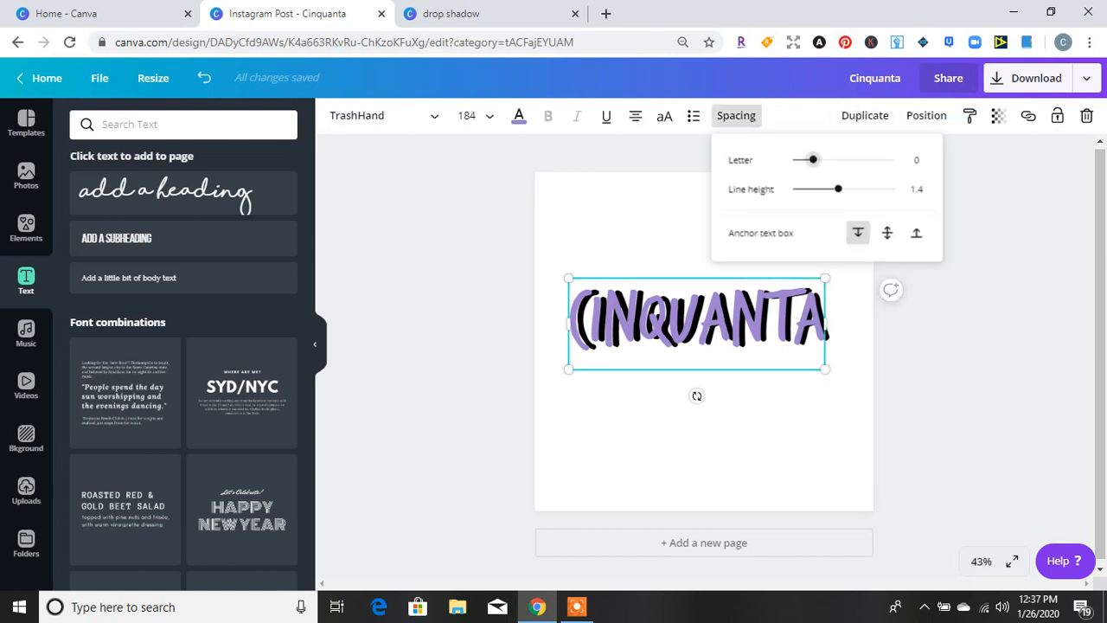
drag(814, 159, 813, 159)
drag(813, 160, 812, 160)
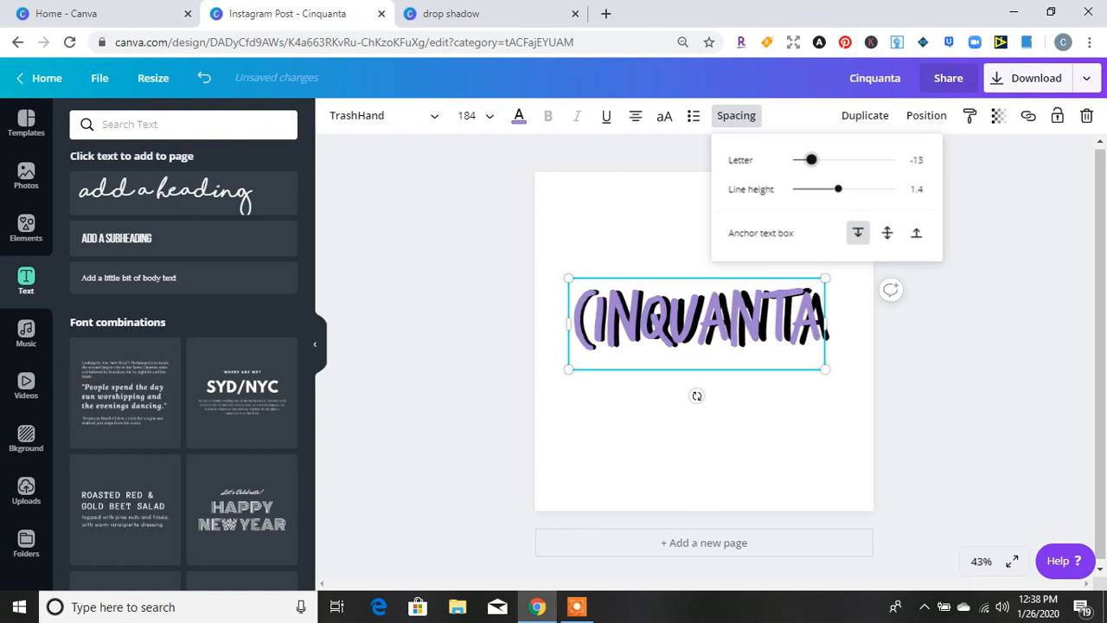
click(725, 425)
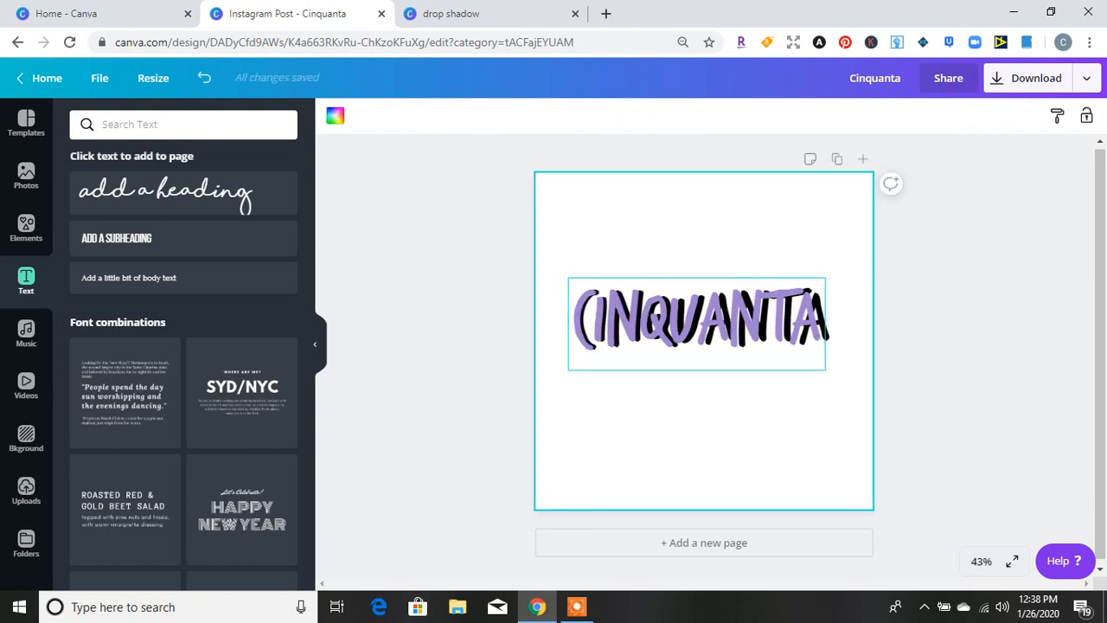
- Enlarge the black shadow text to size 186 and place the purple text back over it
drag(697, 322, 697, 410)
click(703, 322)
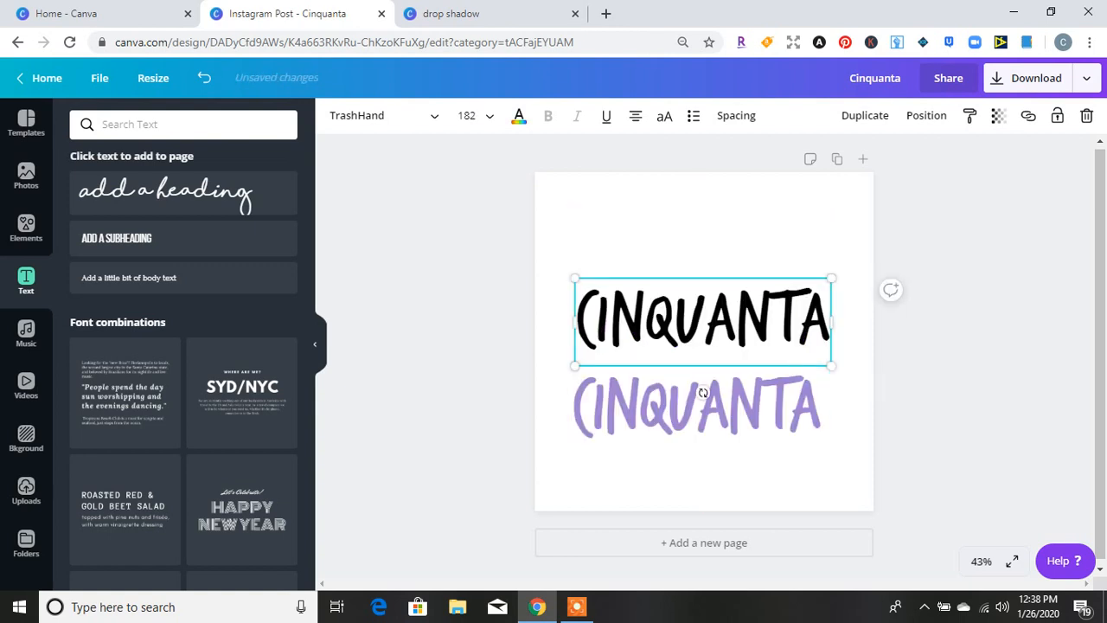
drag(575, 277, 569, 276)
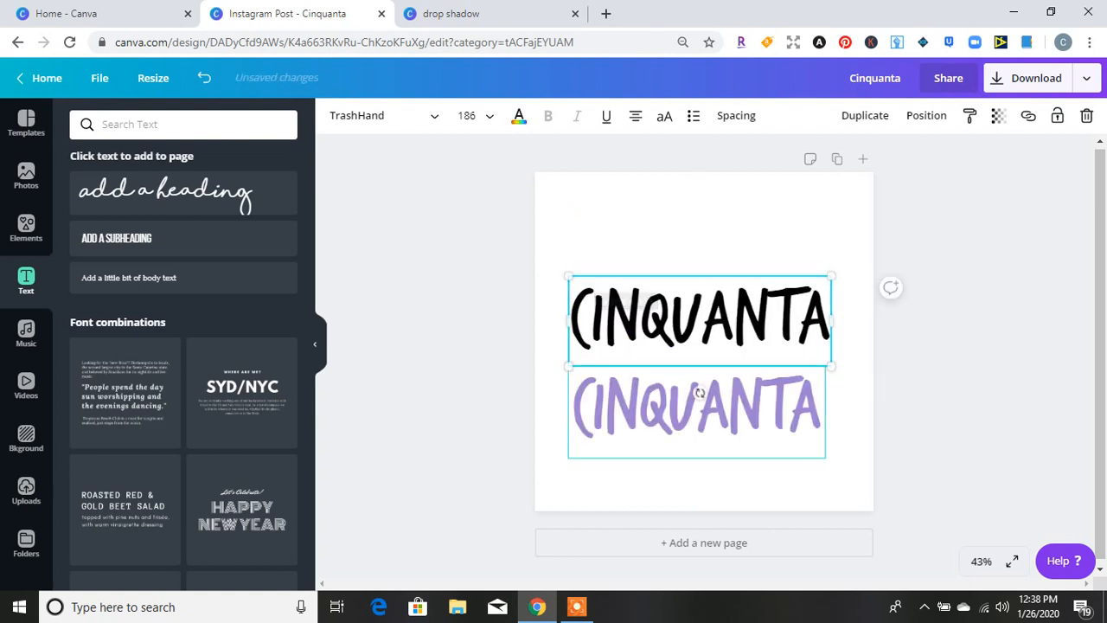
drag(696, 410, 699, 322)
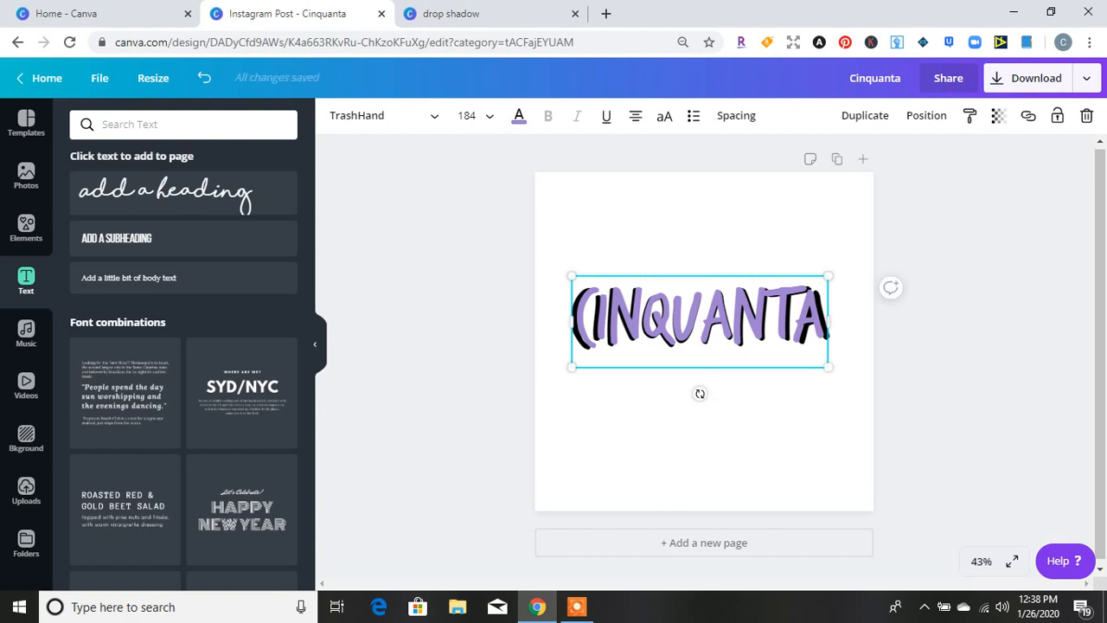
click(749, 446)
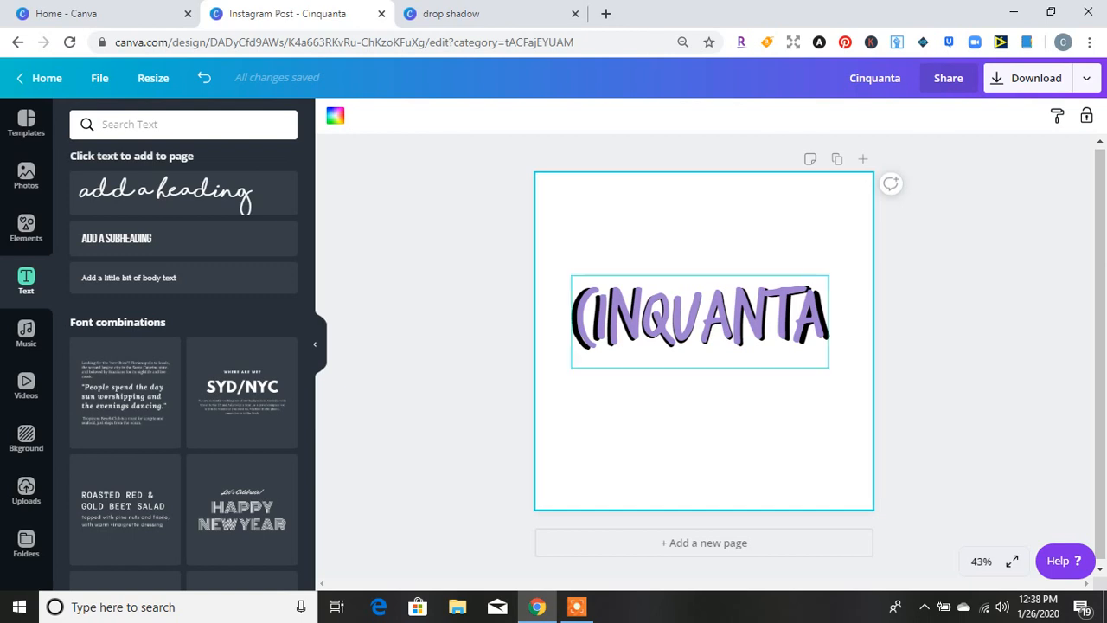
- Enlarge the black shadow text to size 190 and place the purple text back over it
click(699, 321)
drag(700, 321, 698, 393)
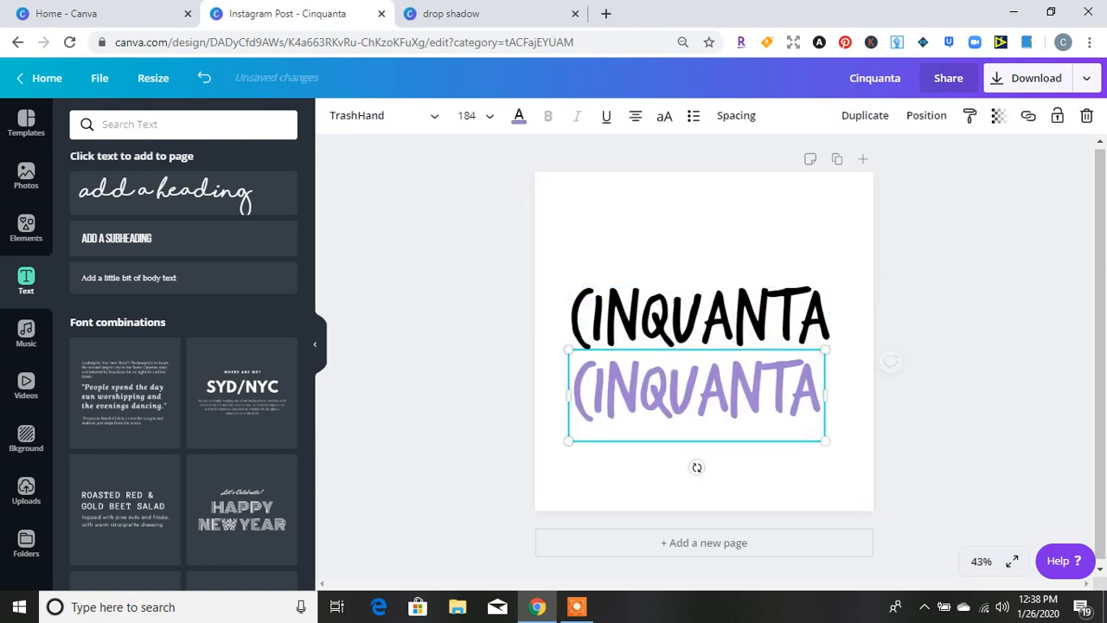
click(700, 316)
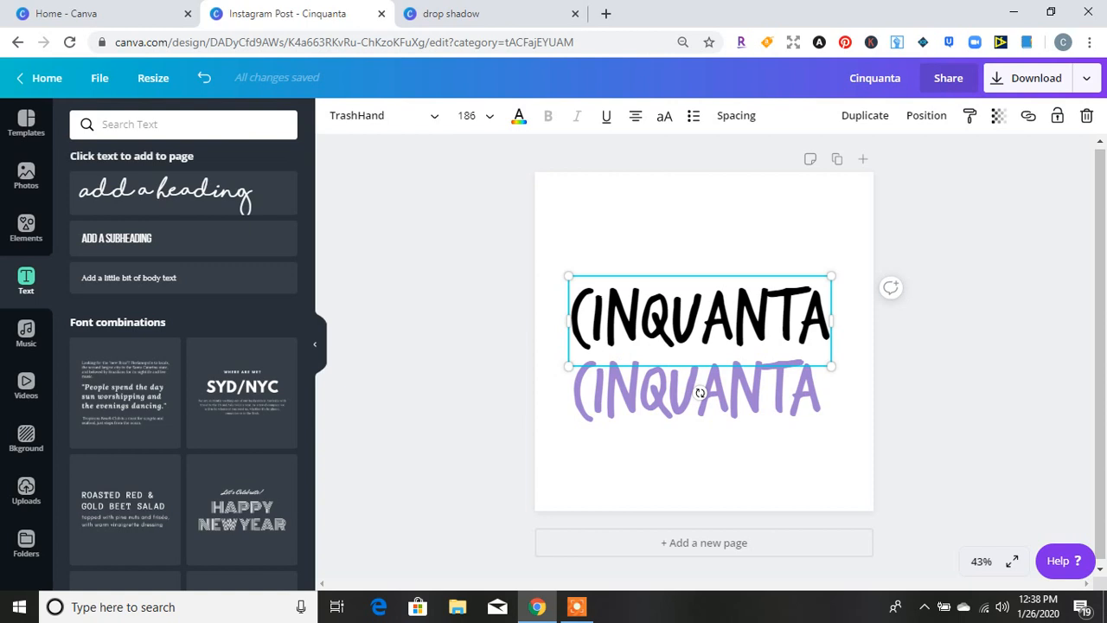
drag(569, 276, 563, 274)
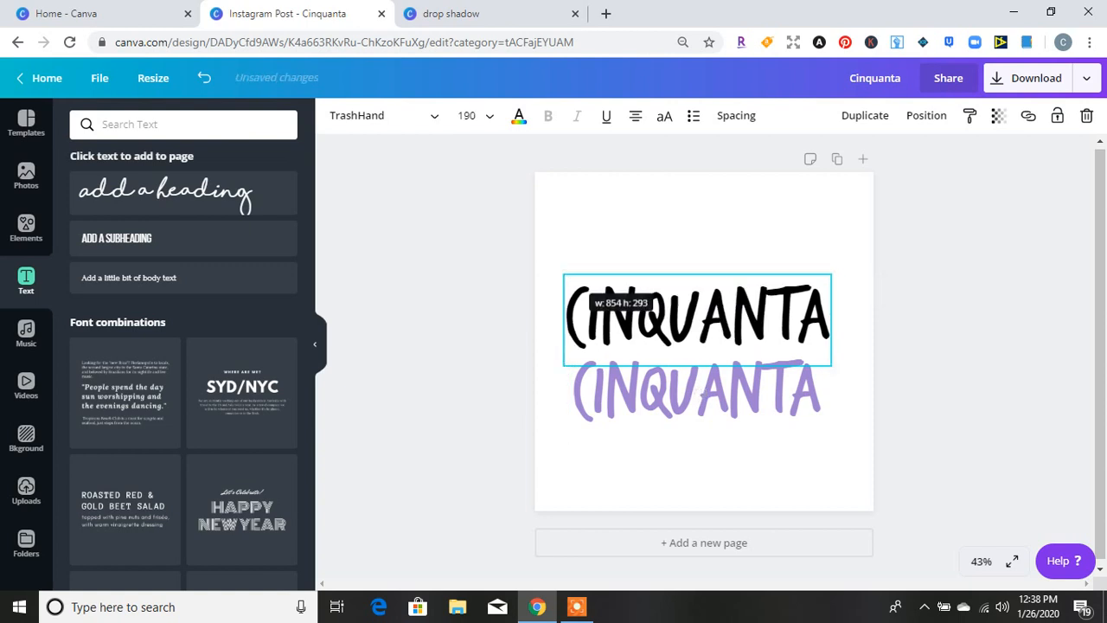
click(698, 394)
drag(698, 394, 697, 321)
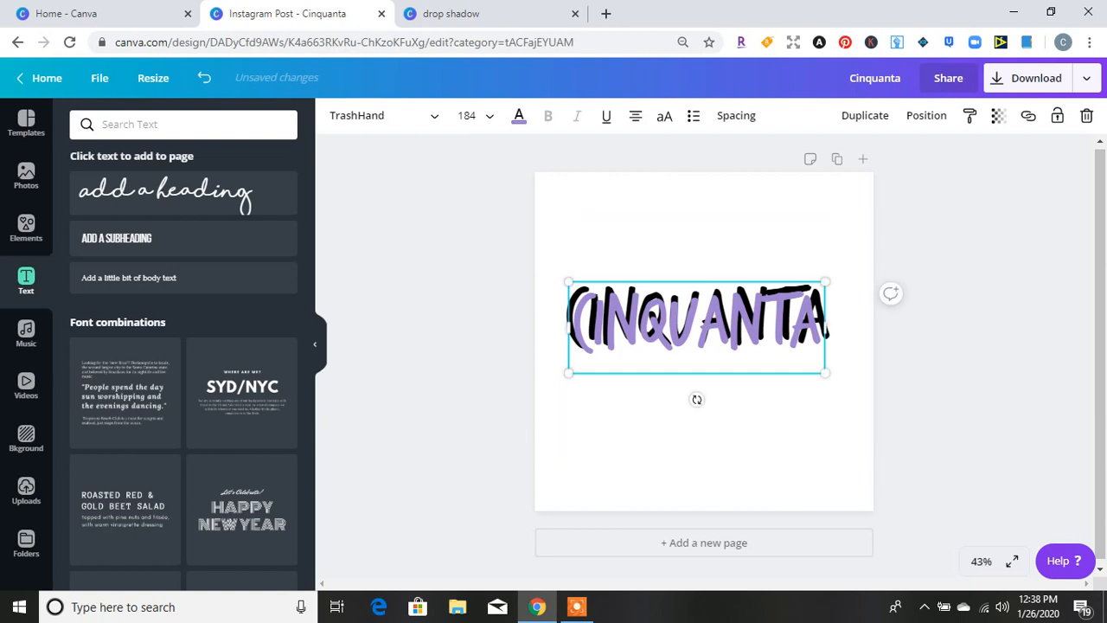
- Widen the purple text box and enlarge the purple text to size 192 so it lines up with the black shadow
drag(826, 328, 839, 327)
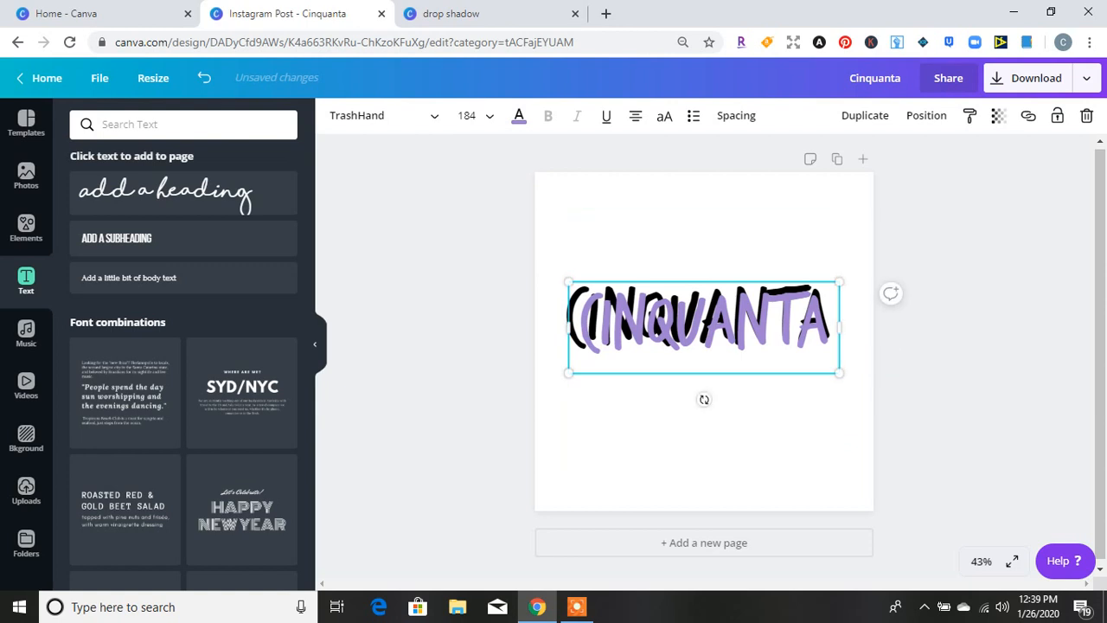
drag(704, 326, 700, 324)
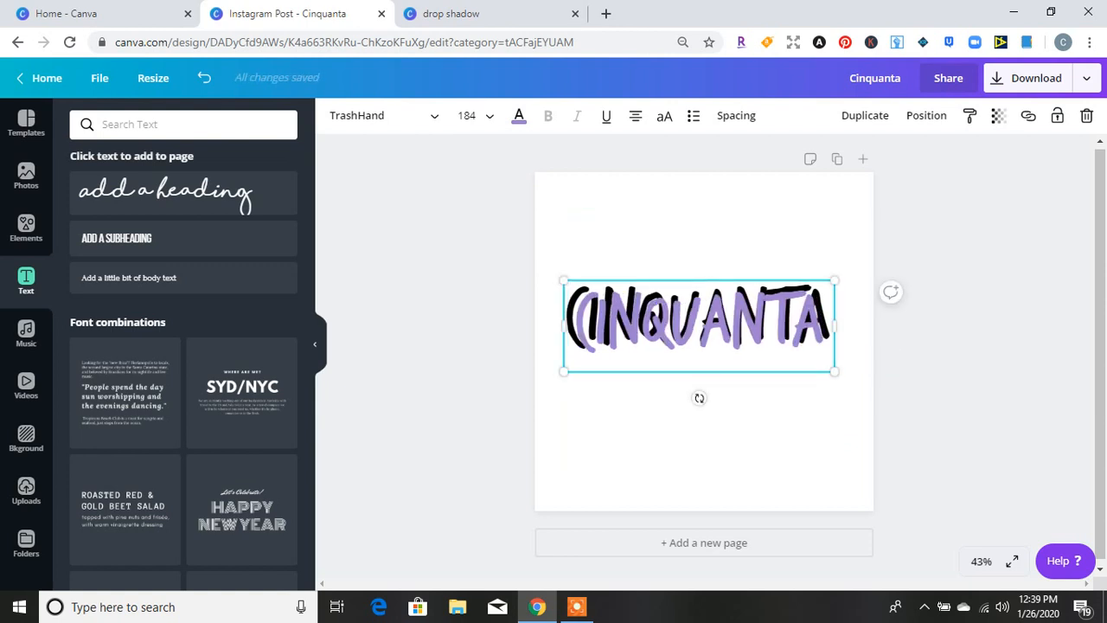
drag(563, 282, 556, 279)
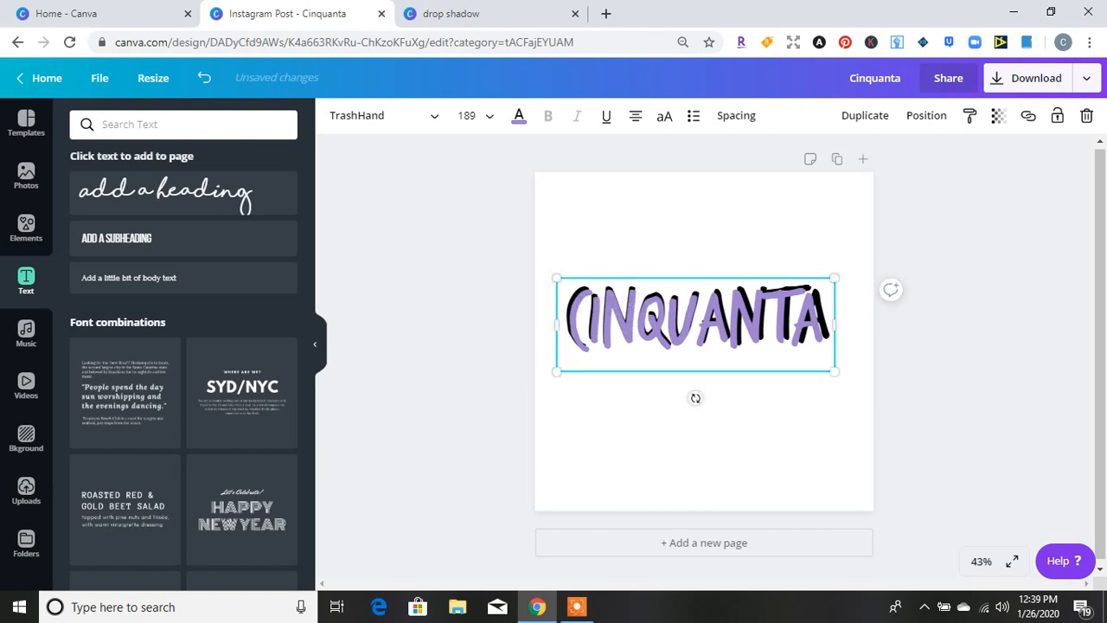
drag(834, 371, 839, 374)
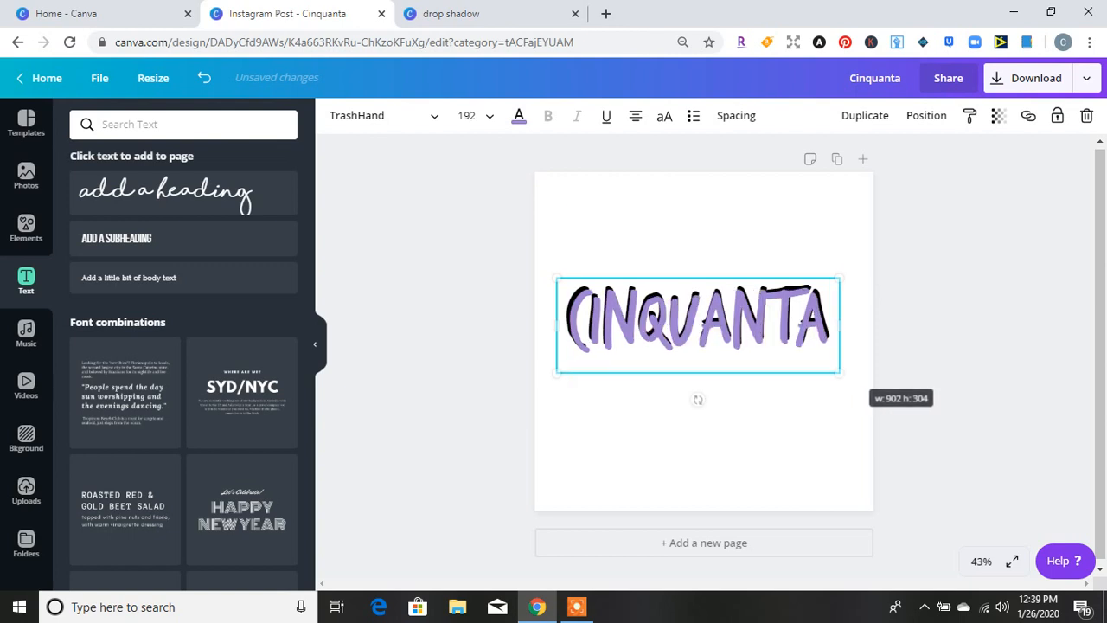
click(775, 437)
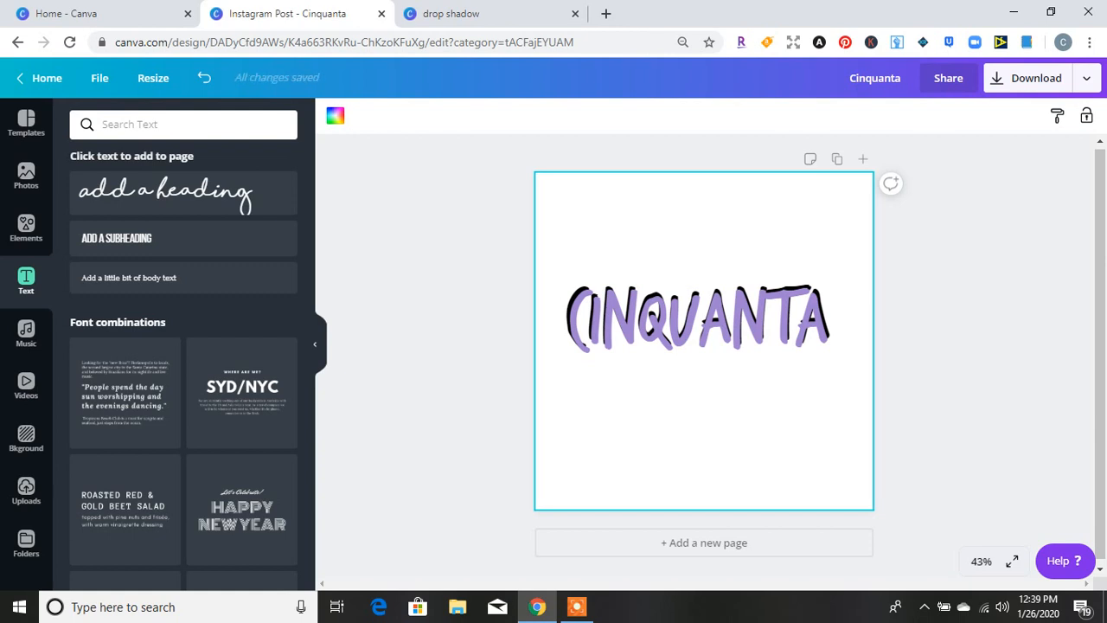
- Move the purple text slightly up so the black shadow falls below the letters
click(698, 326)
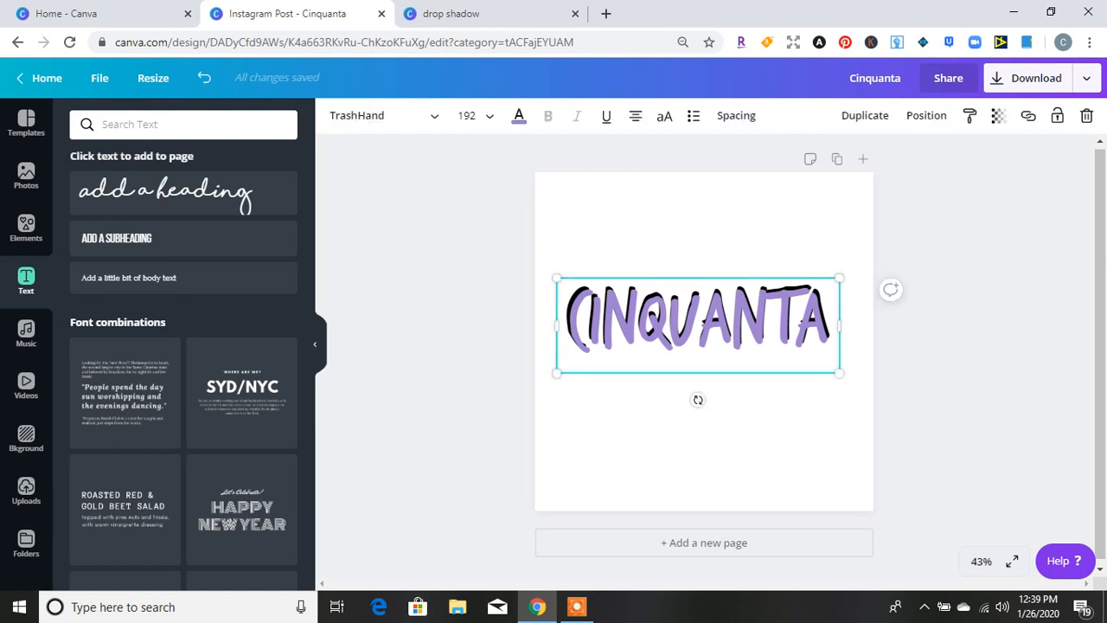
drag(698, 325, 699, 317)
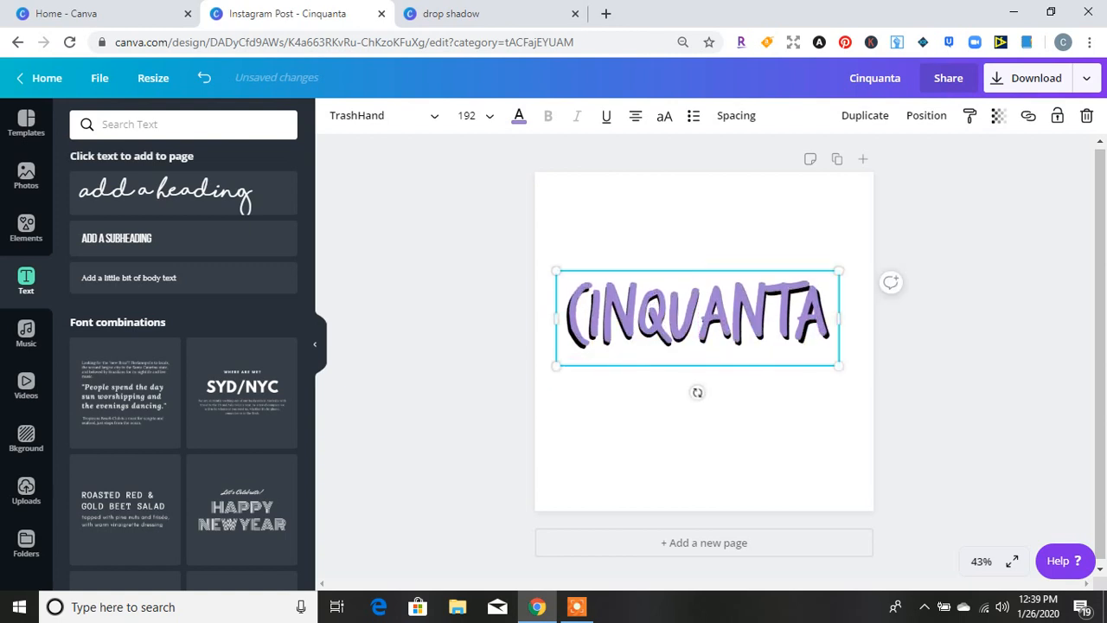
click(698, 431)
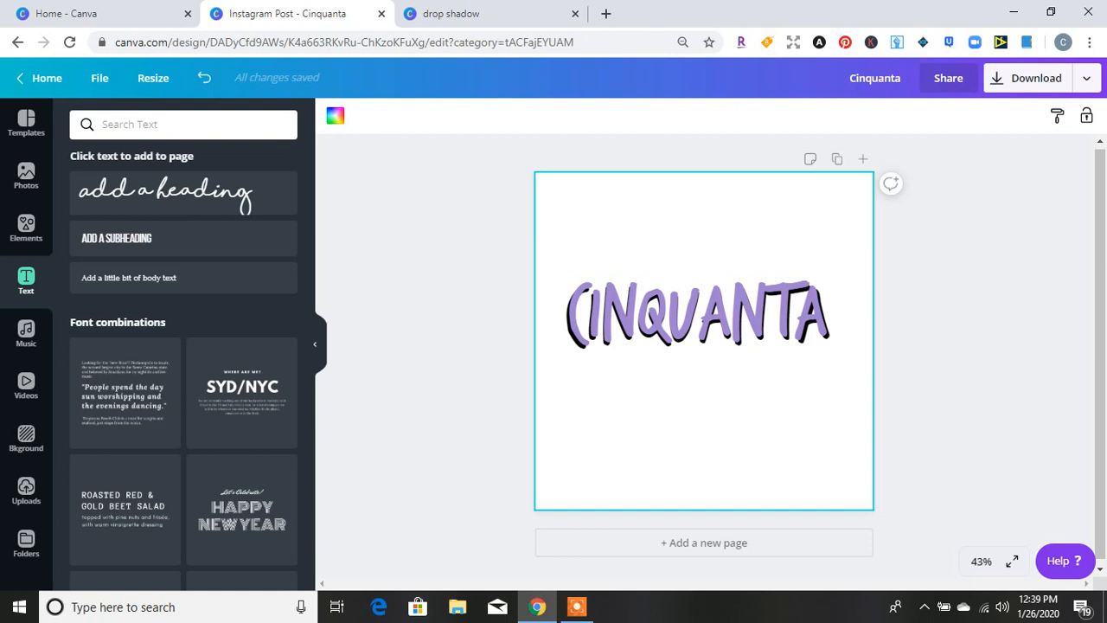
- Check the download options for the finished text design and close them without downloading
drag(485, 246, 928, 392)
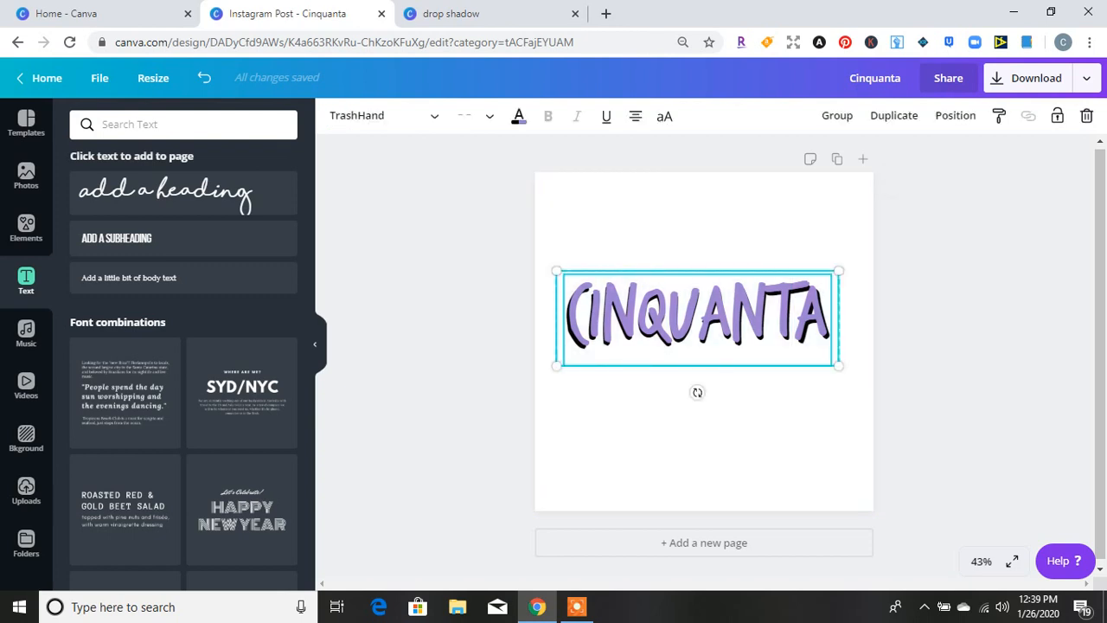
click(928, 392)
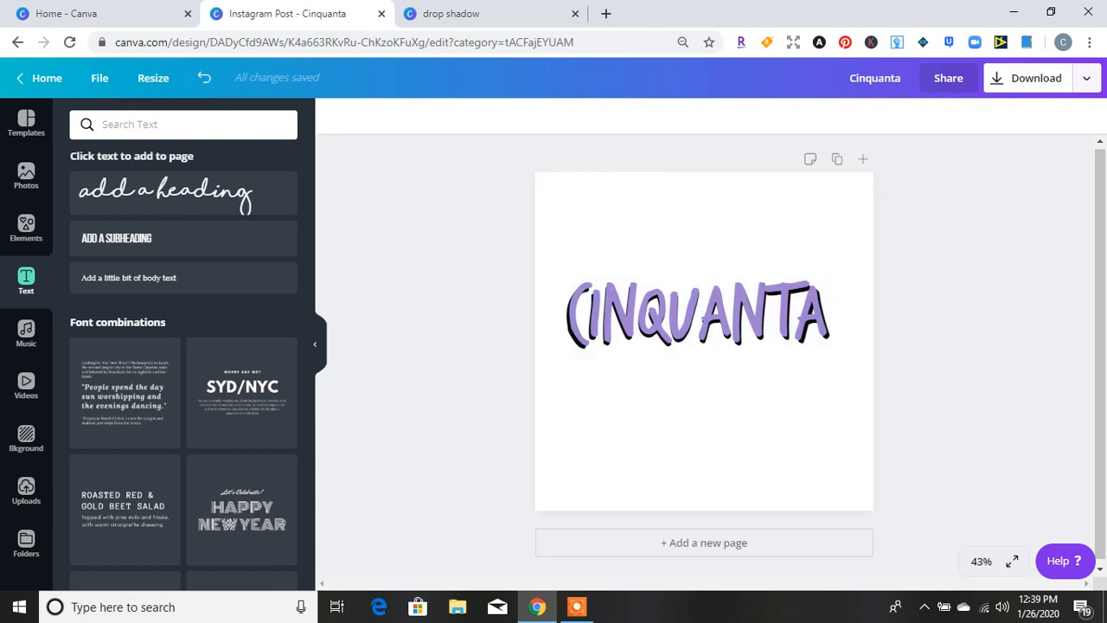
click(1027, 78)
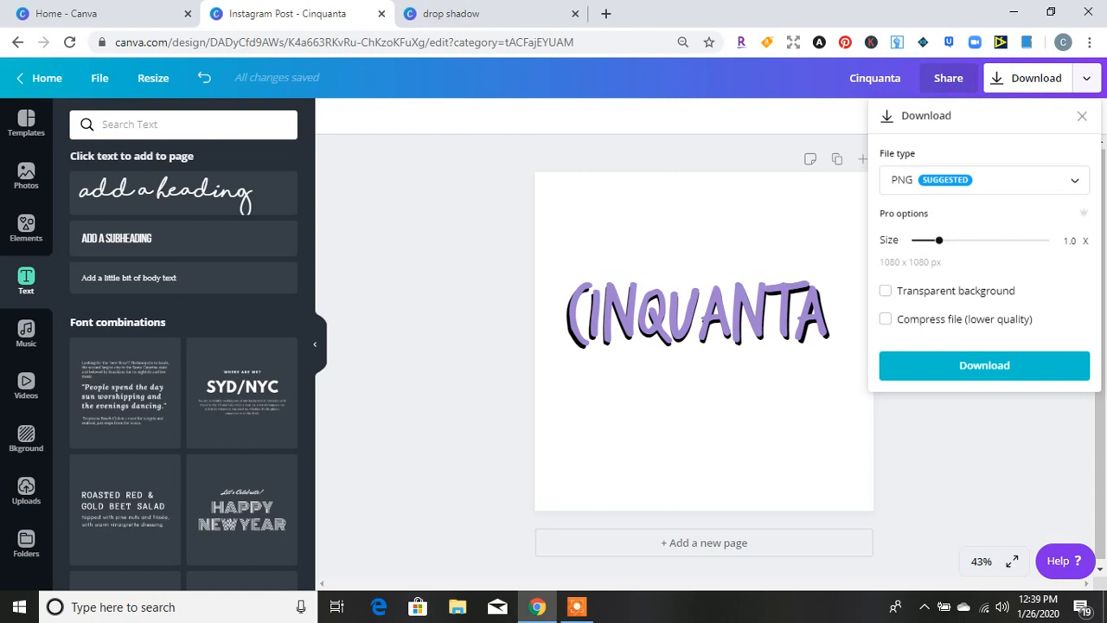
click(736, 438)
- Delete both the purple text and its black shadow from the page
drag(530, 253, 885, 399)
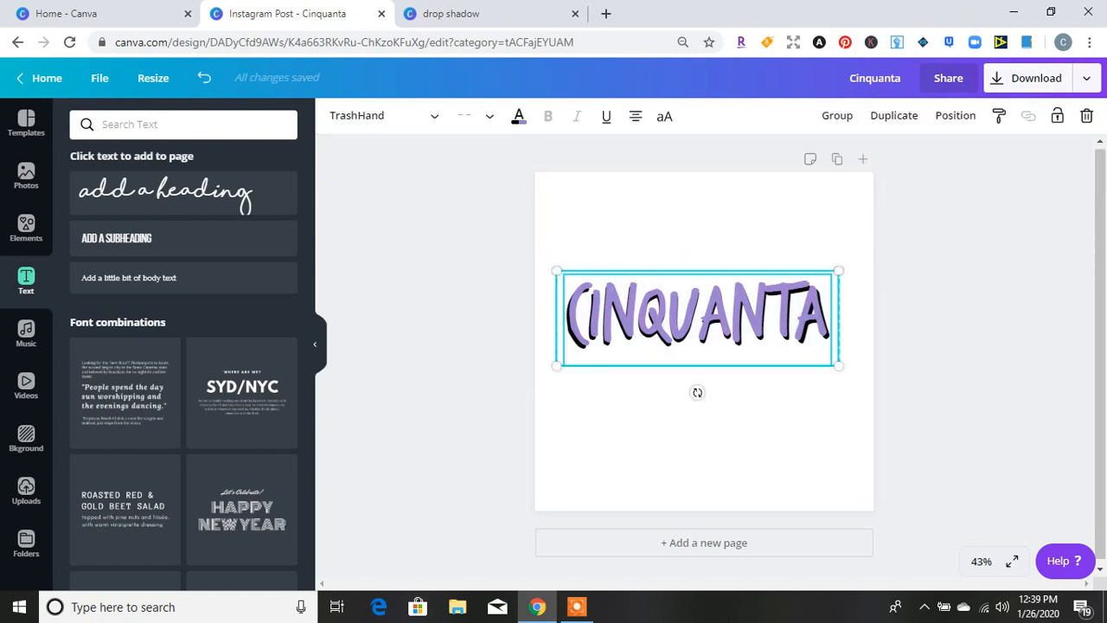
key(Delete)
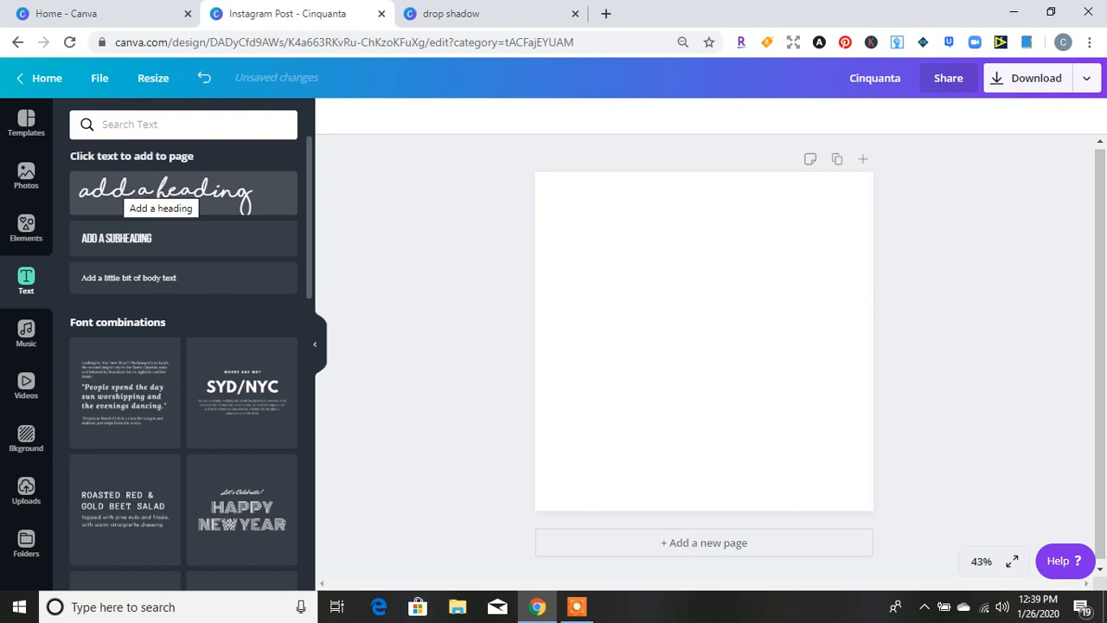
- Search the elements for "tab" and add the light grey folder-tab shape to the page
click(26, 226)
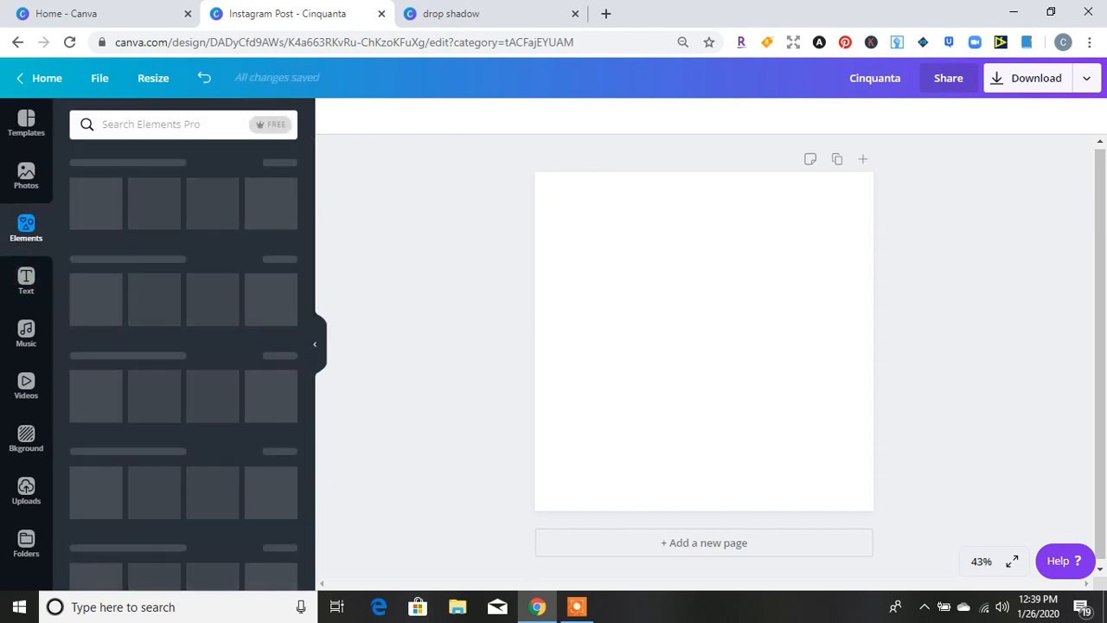
text(tab)
key(Return)
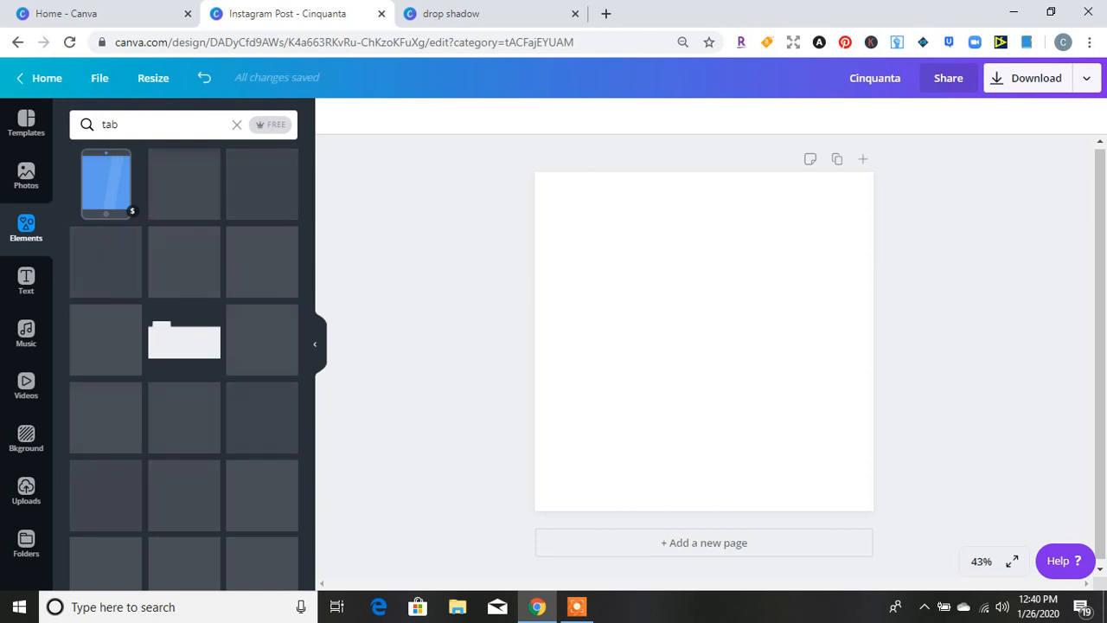
click(184, 341)
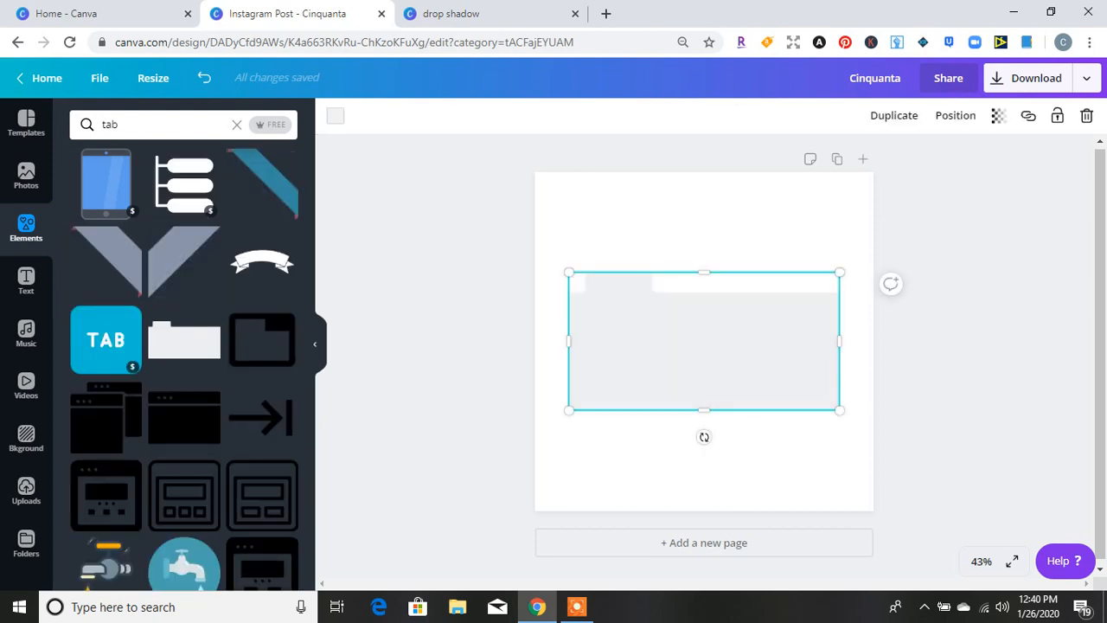
- Rotate the tab shape 90 degrees, then shrink and align it against the upper right edge of the page
drag(704, 437, 608, 341)
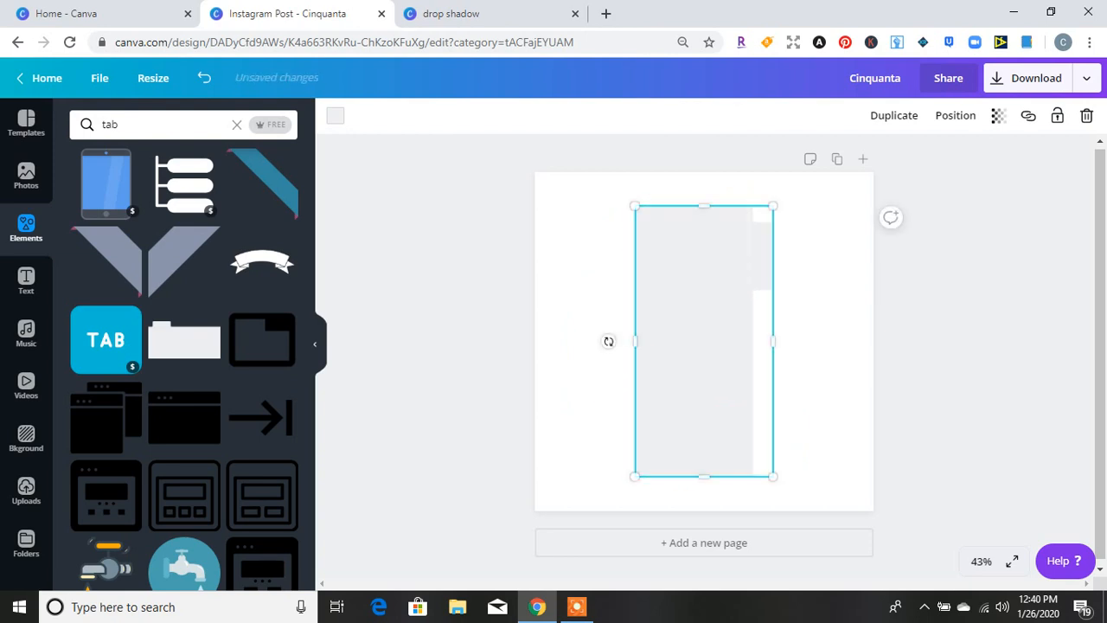
drag(772, 207, 679, 392)
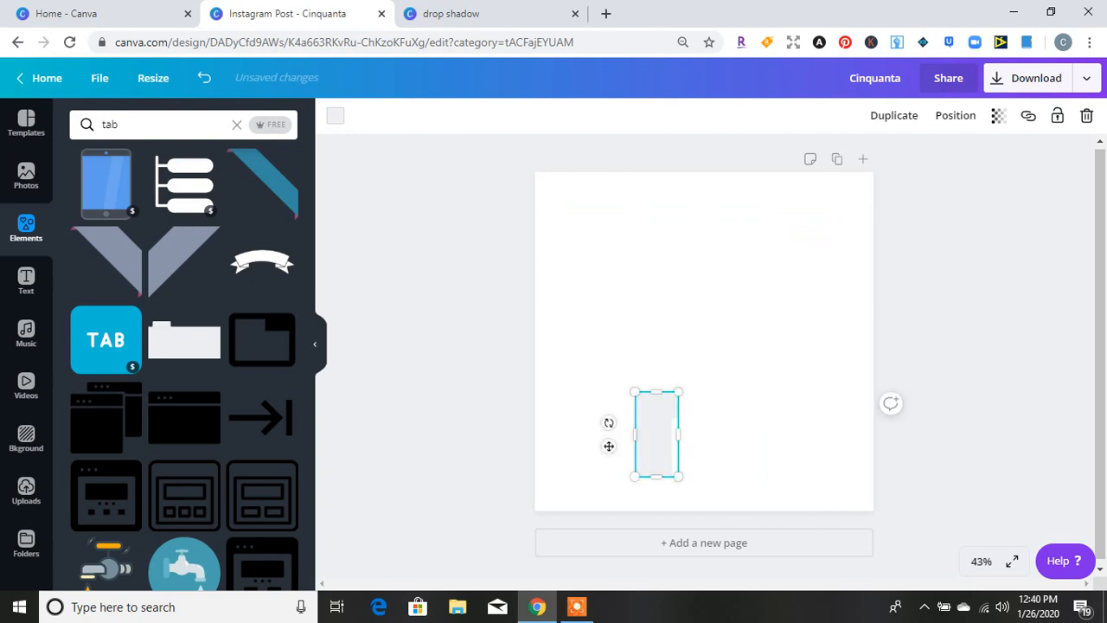
drag(609, 446, 804, 281)
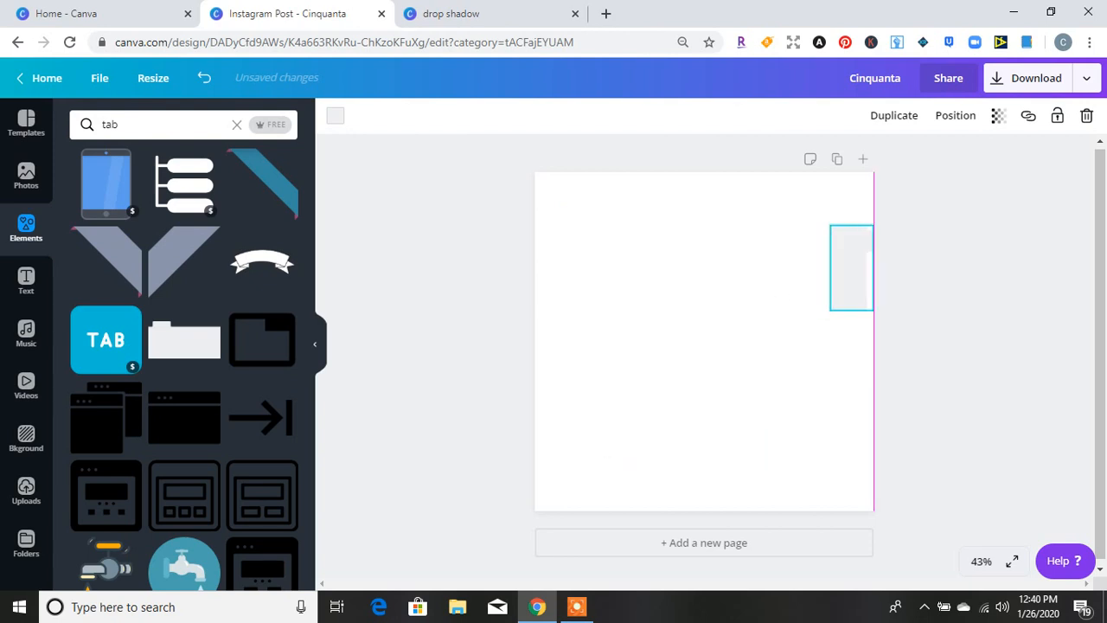
- Colour the tab shape red and create a black duplicate of it
click(335, 115)
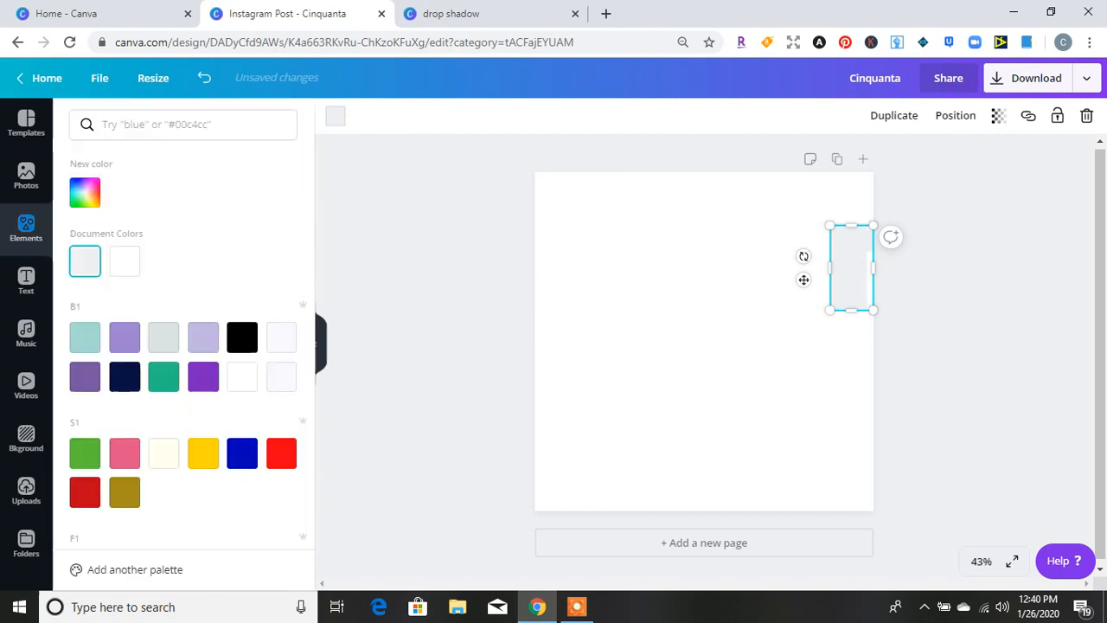
click(282, 453)
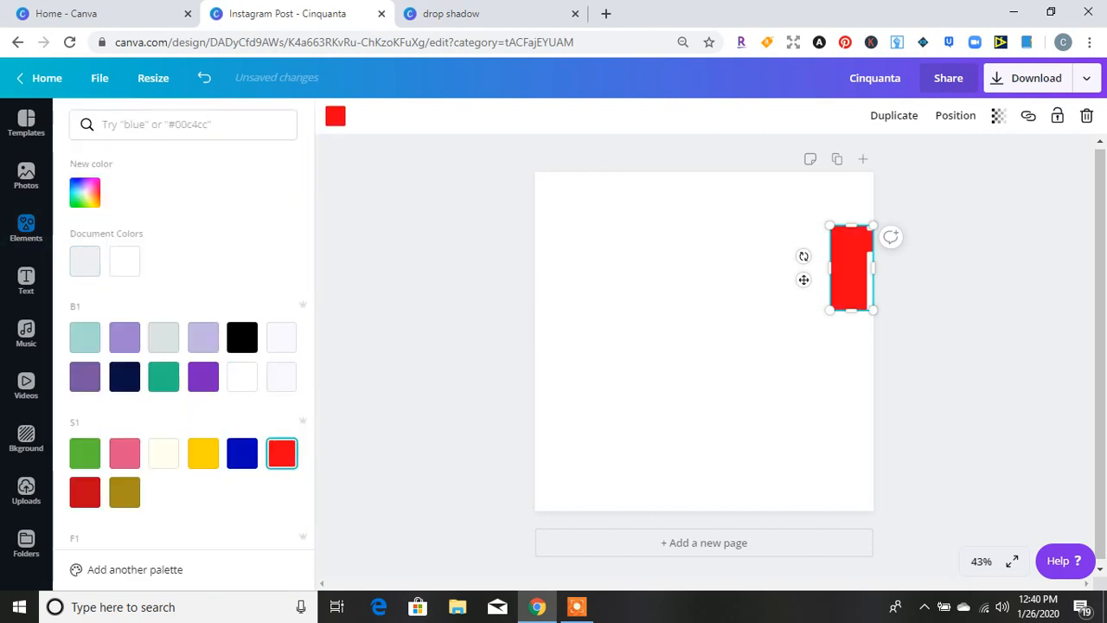
click(893, 115)
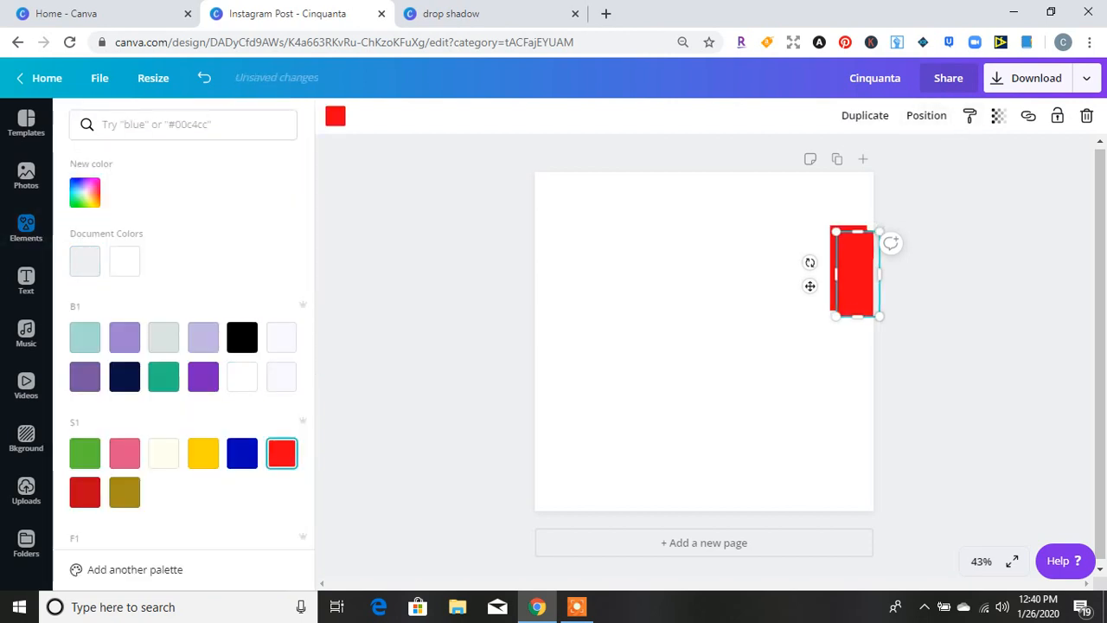
drag(810, 286, 814, 285)
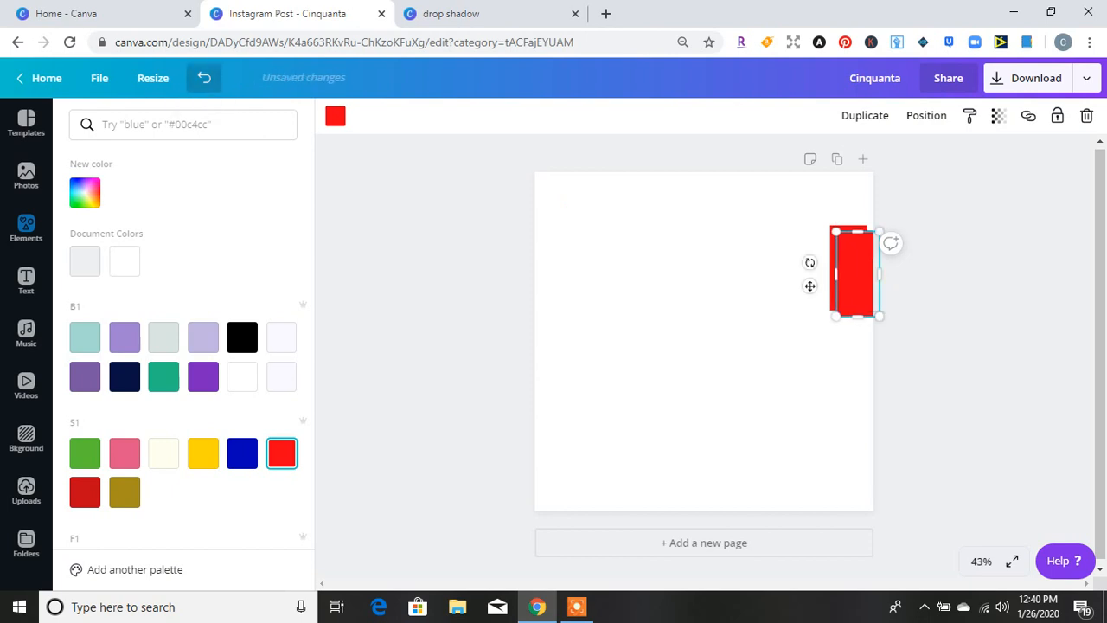
click(243, 337)
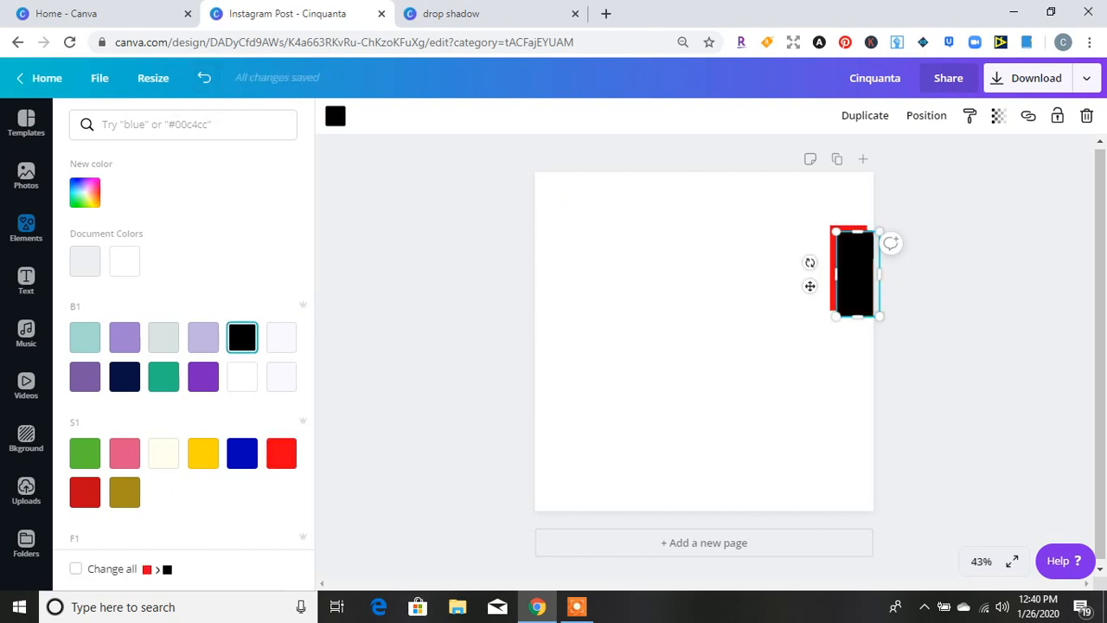
- Undo the stretch of the black tab and place it directly below the red tab, flush with the page edge
drag(858, 317, 857, 325)
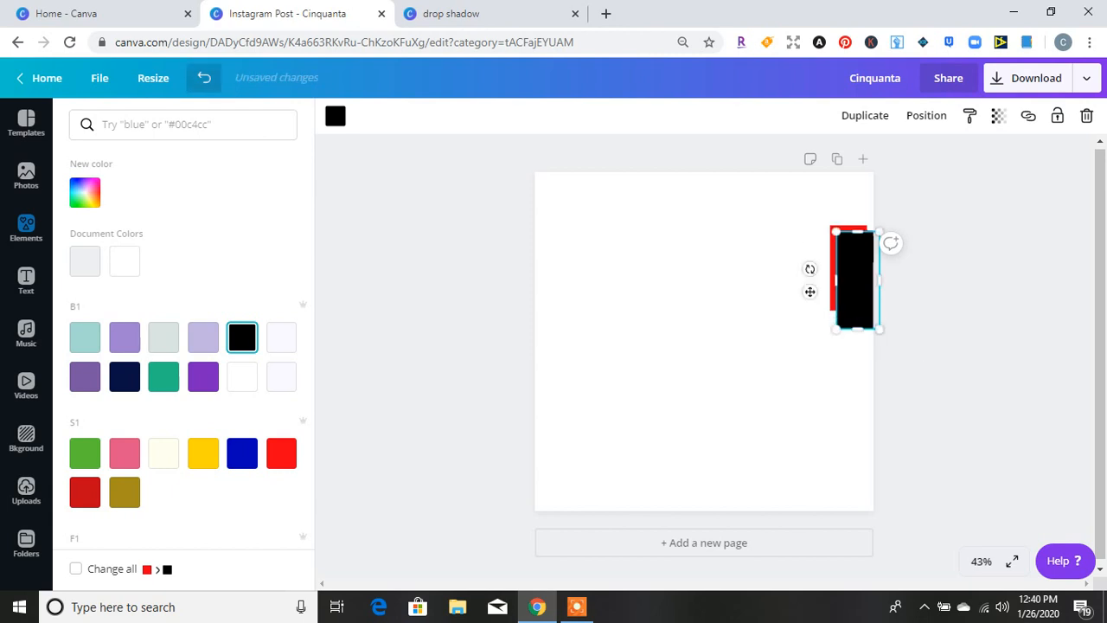
click(204, 78)
drag(856, 274, 852, 354)
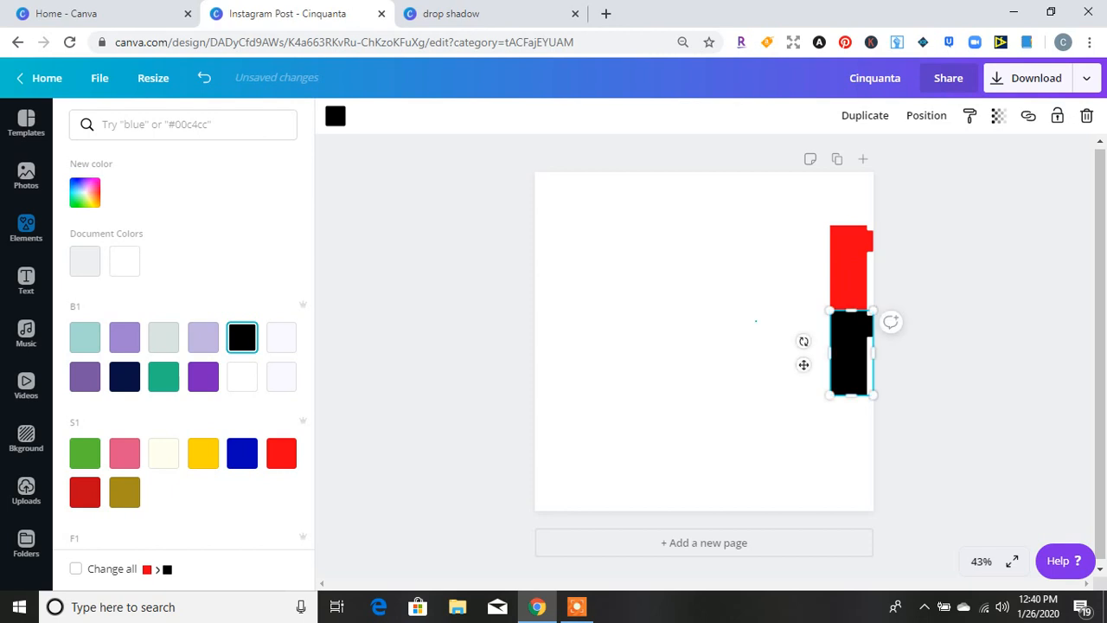
- Add a white subheading and place it, turned vertical, on the red tab
click(26, 226)
click(26, 280)
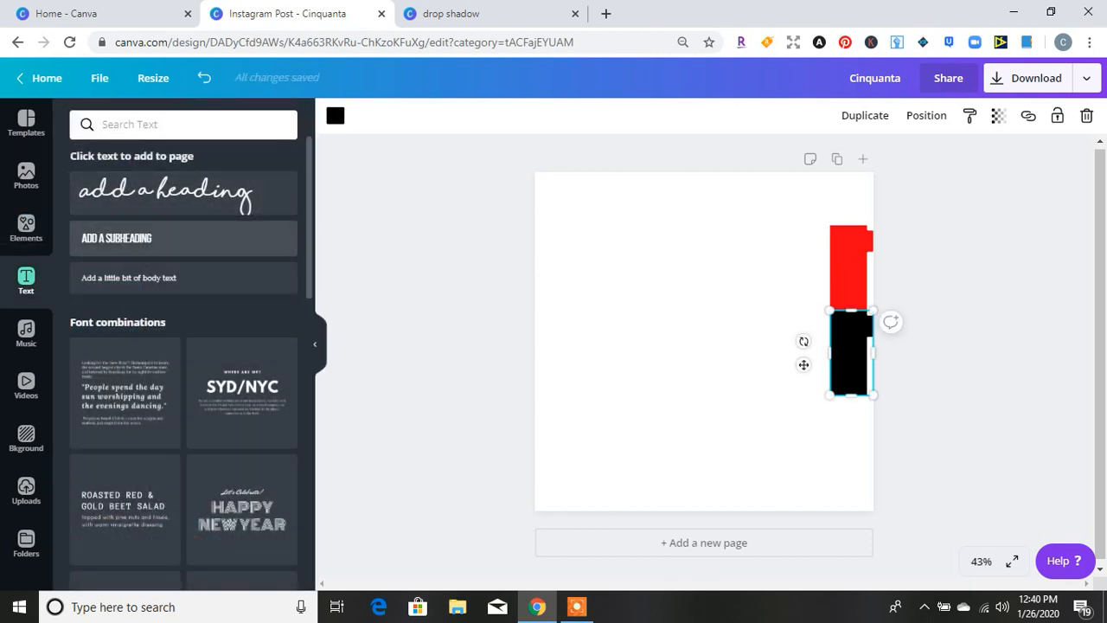
click(117, 238)
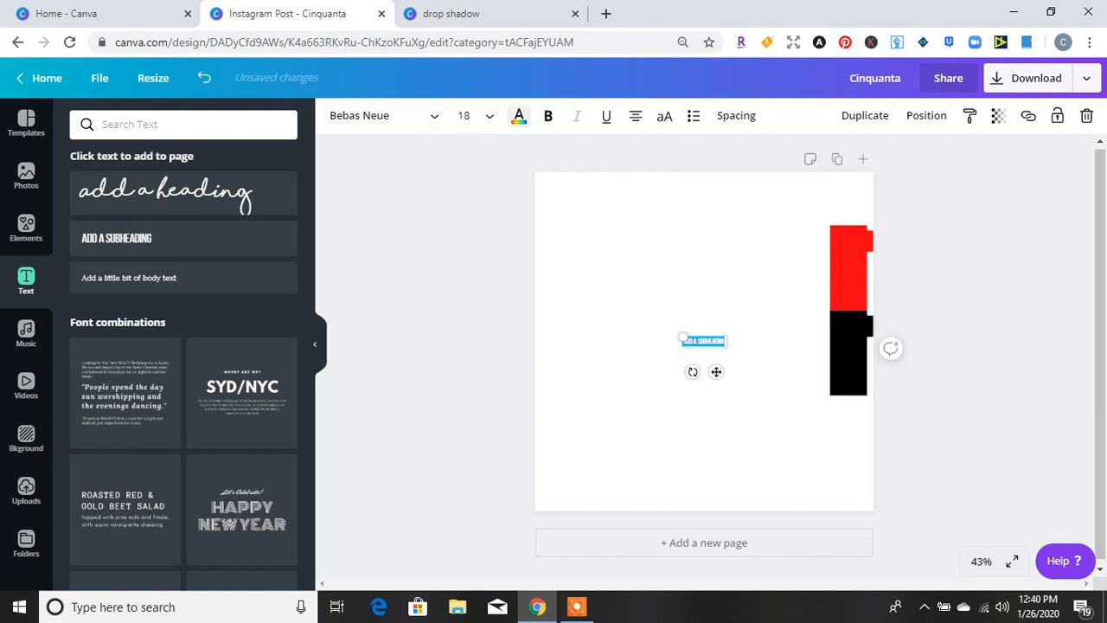
click(519, 115)
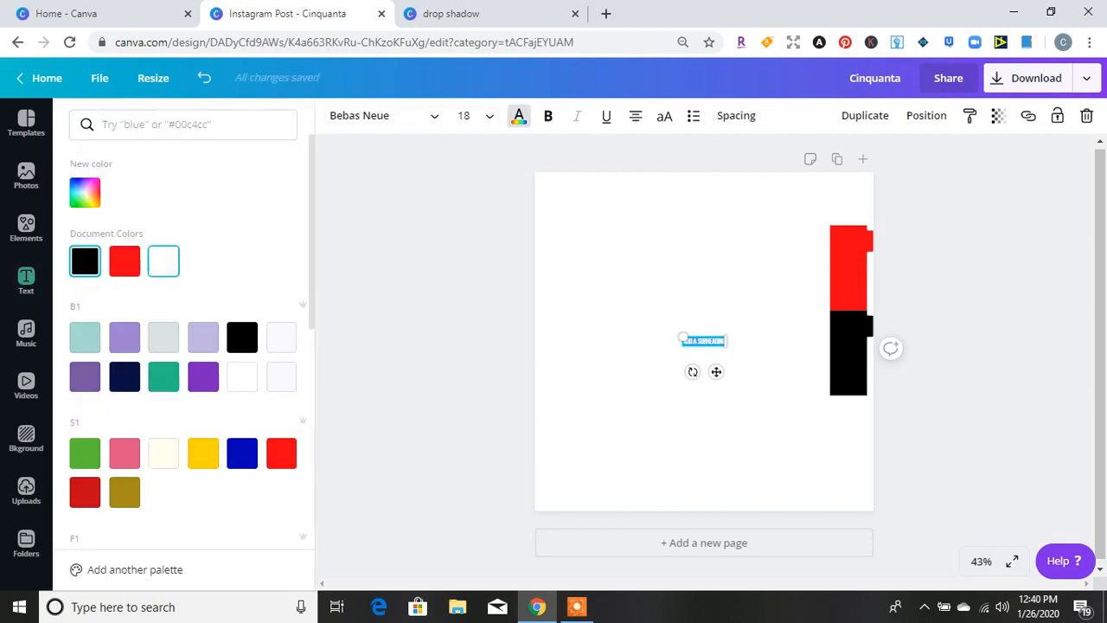
click(164, 262)
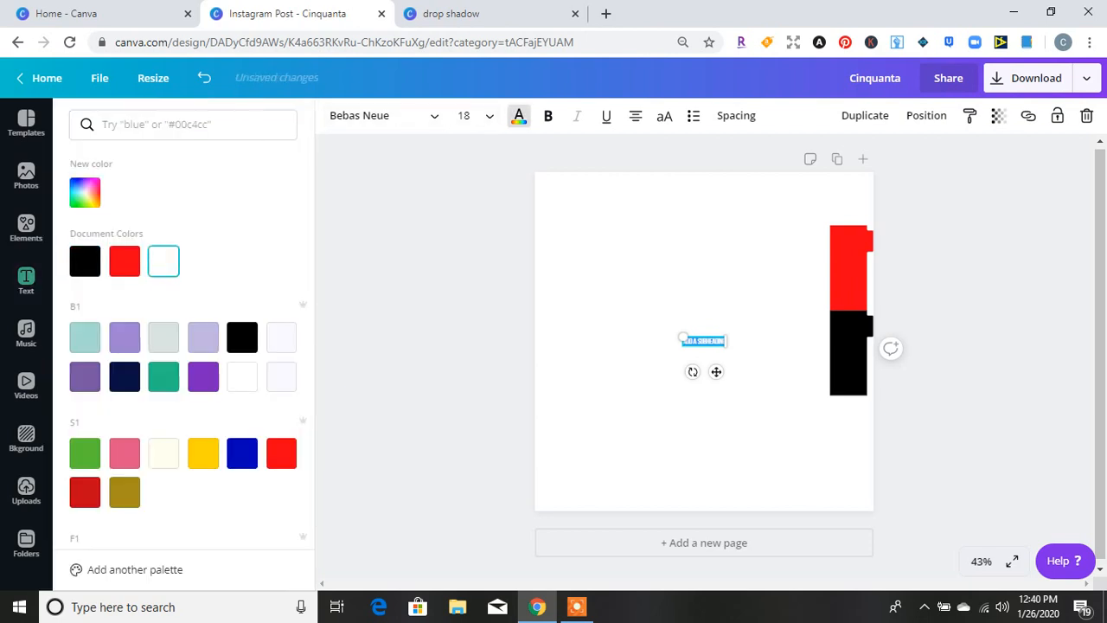
drag(693, 372, 875, 259)
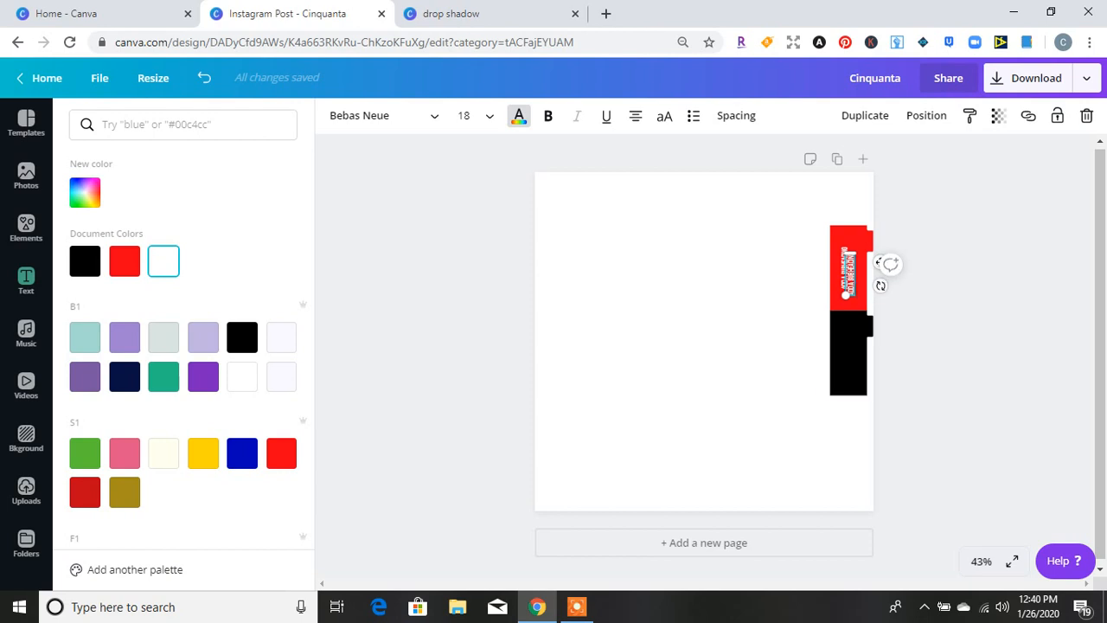
- Place a duplicate of the white vertical subheading on the black tab
click(26, 280)
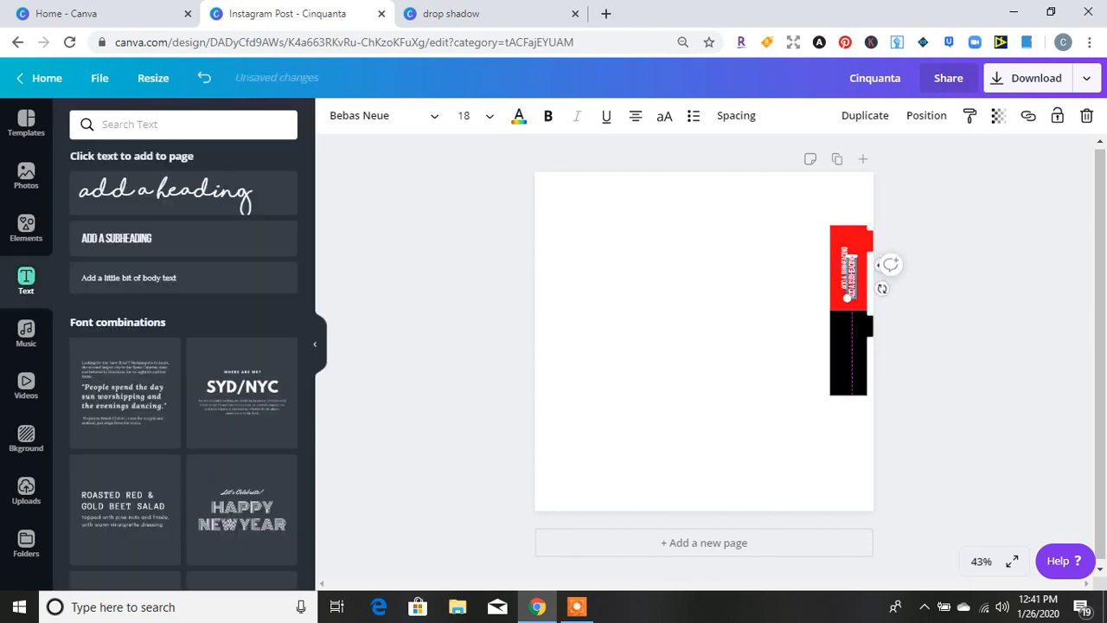
drag(851, 277, 848, 353)
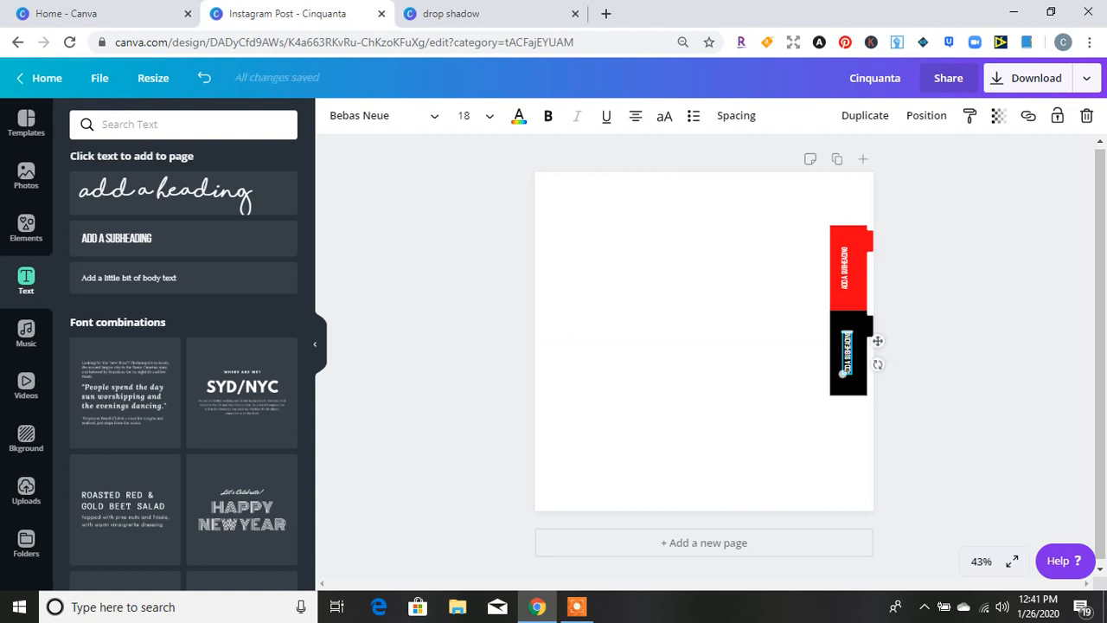
click(887, 342)
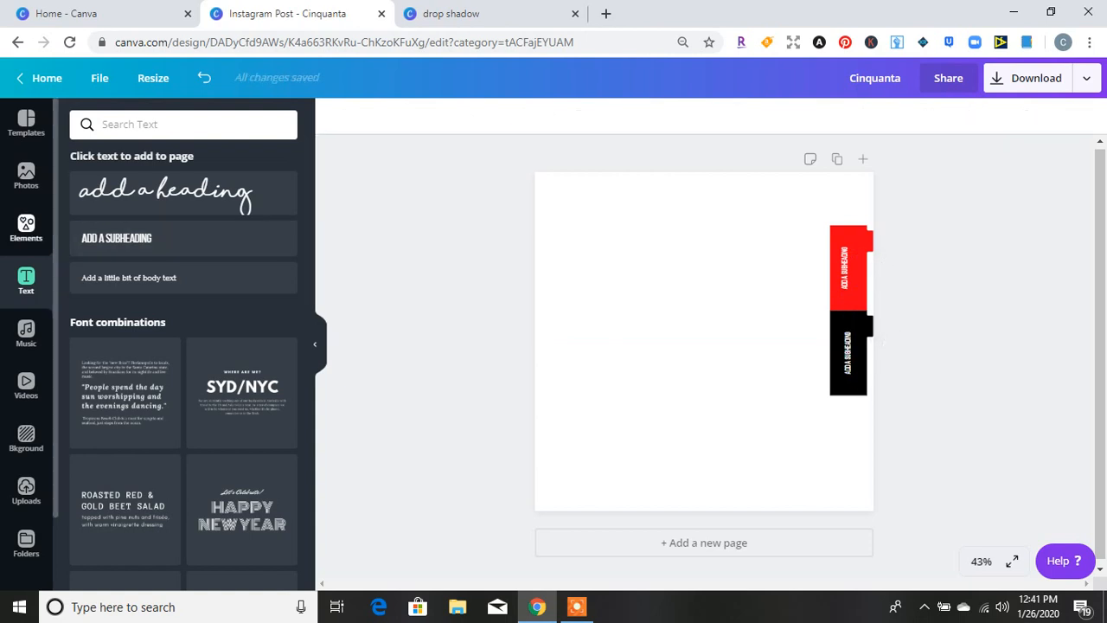
- Clear the element search for tabs and add a rounded square from the full Shapes collection to the page
click(26, 230)
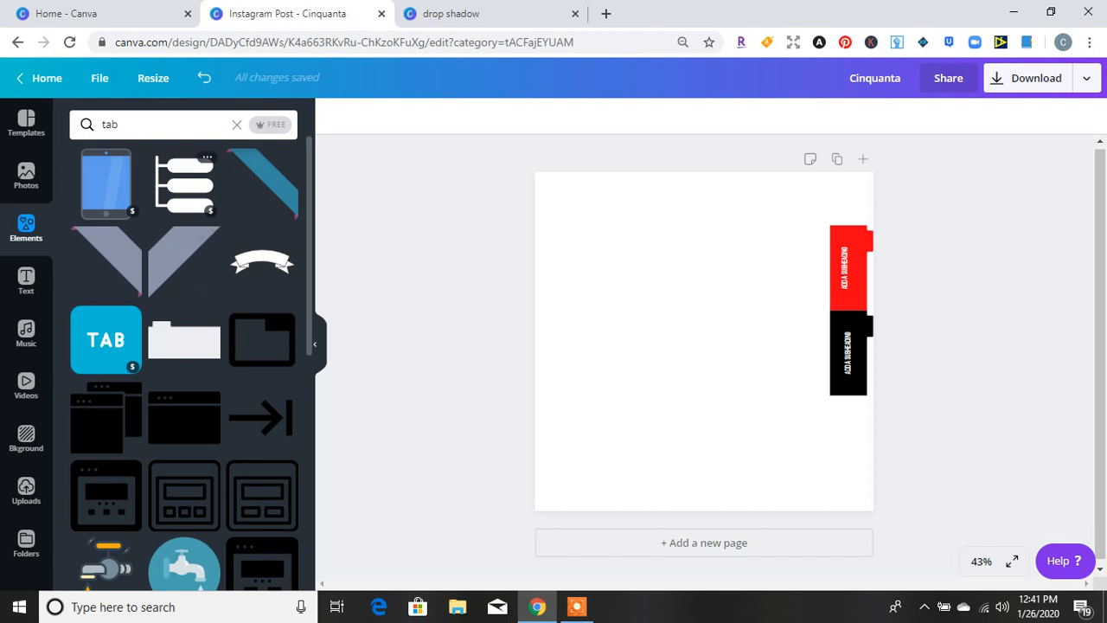
click(237, 124)
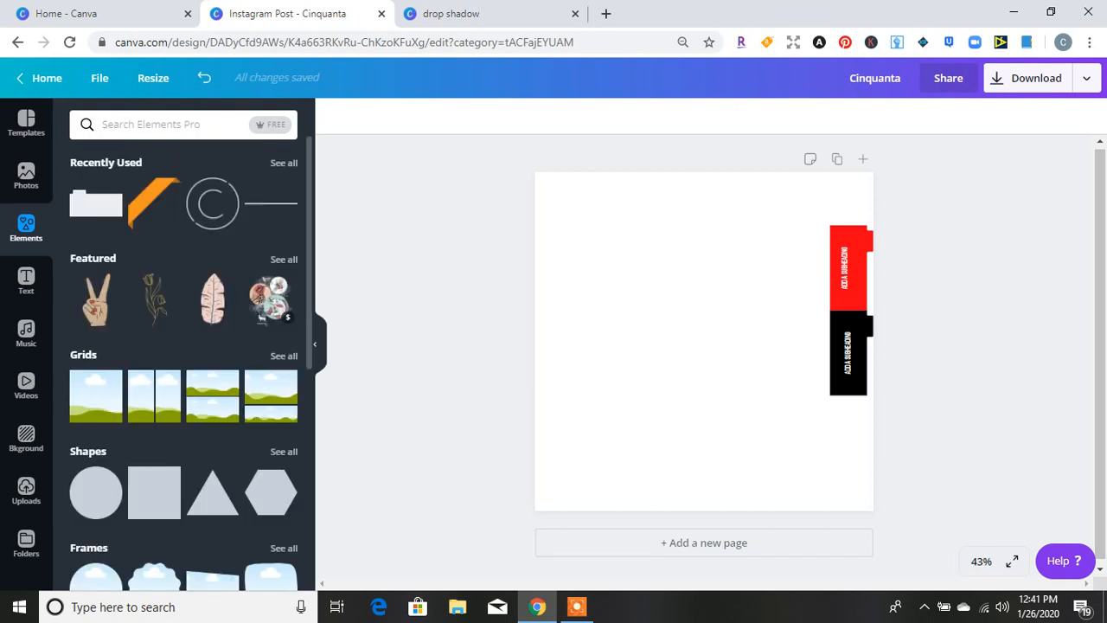
scroll(173, 347, down, 3)
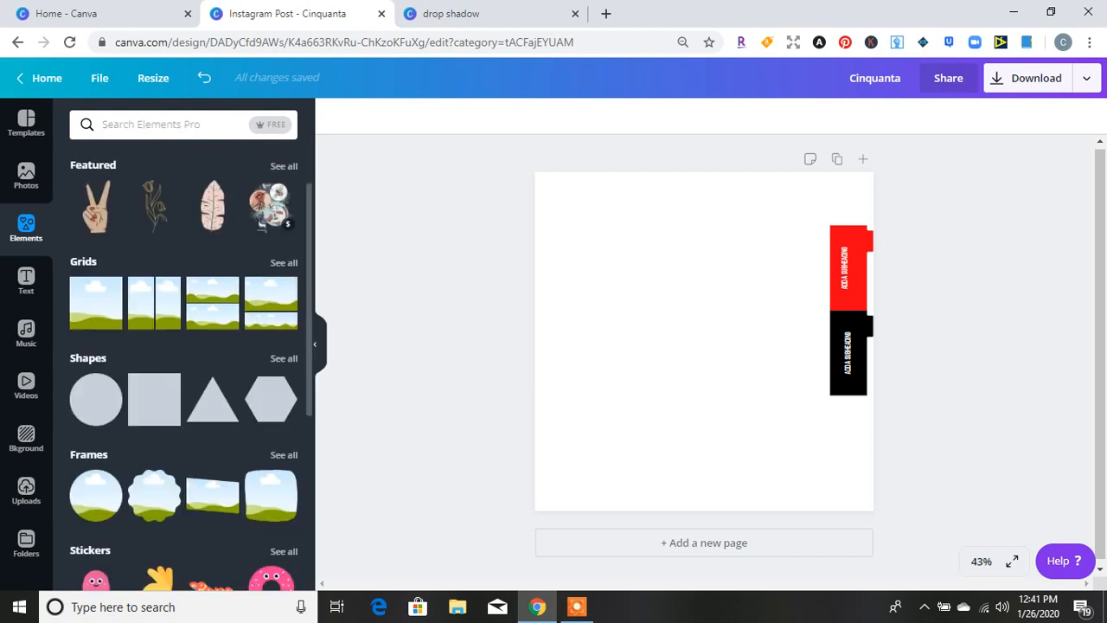
click(284, 317)
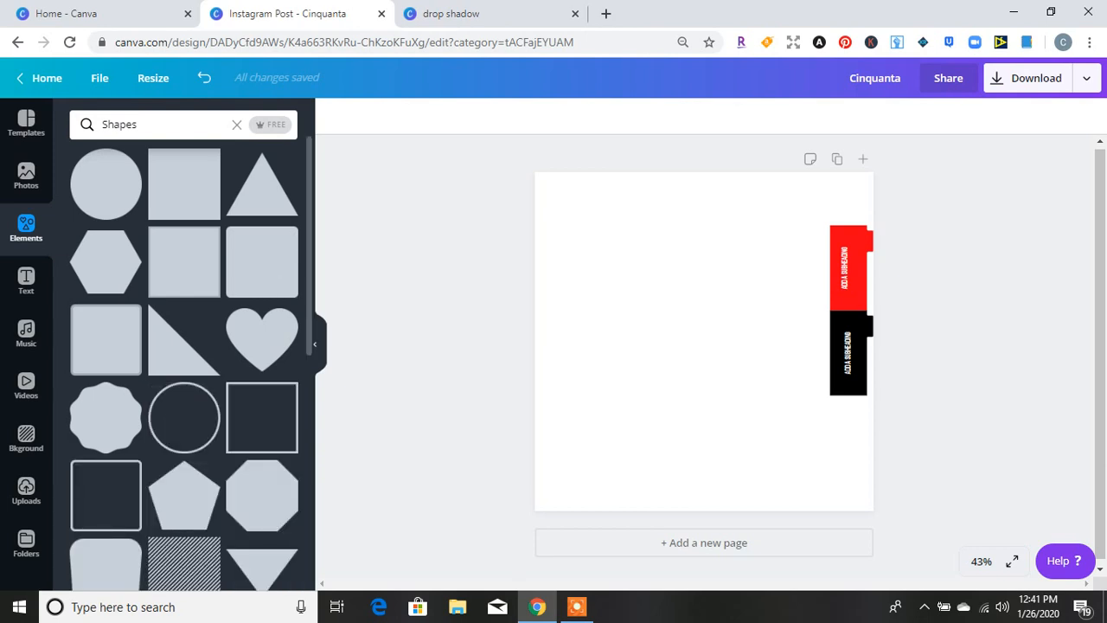
scroll(184, 364, down, 1)
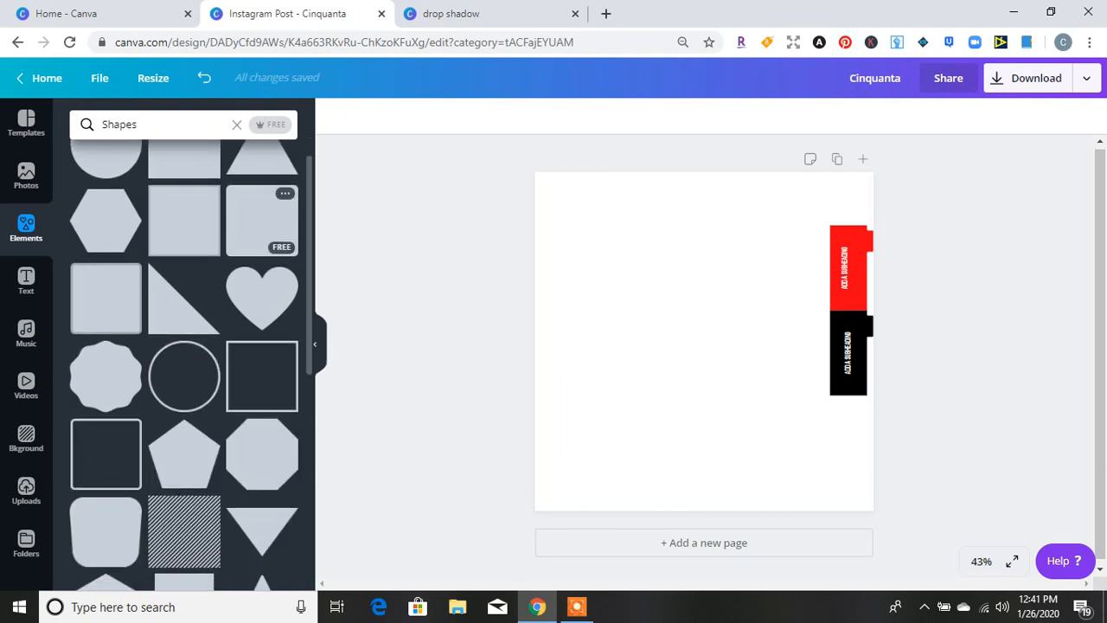
click(262, 221)
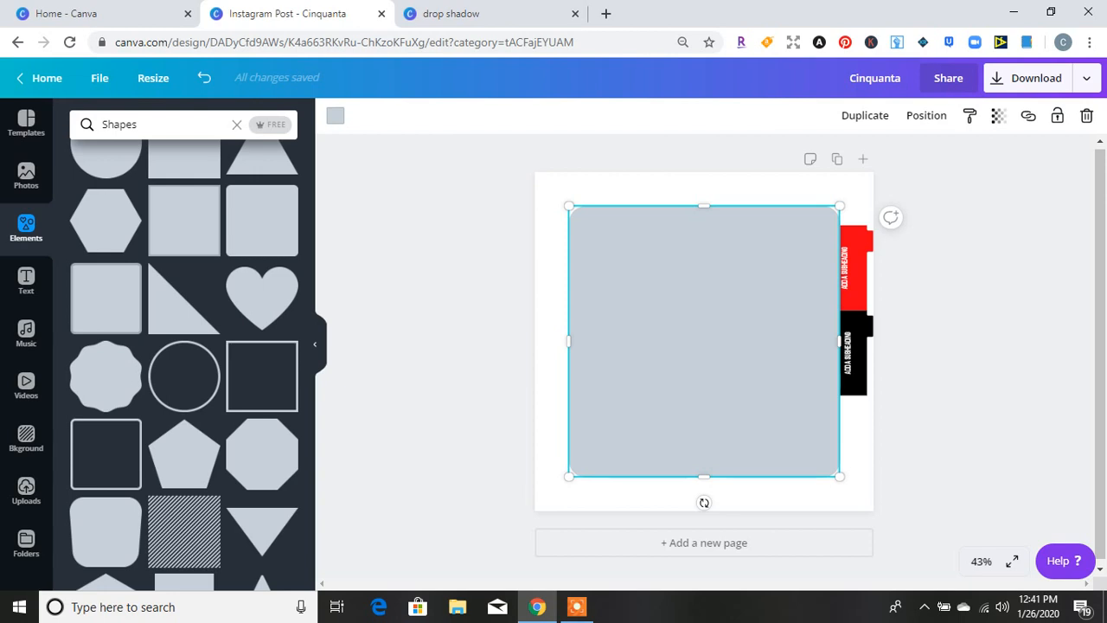
- Narrow and shrink the rounded square to a small upright rectangle, placed directly below the black tab against the right page edge
drag(568, 341, 745, 341)
drag(839, 476, 801, 320)
drag(762, 254, 856, 443)
- Colour the rounded rectangle yellow and move it down into the lower right corner of the page, leaving a gap below the black tab
click(336, 115)
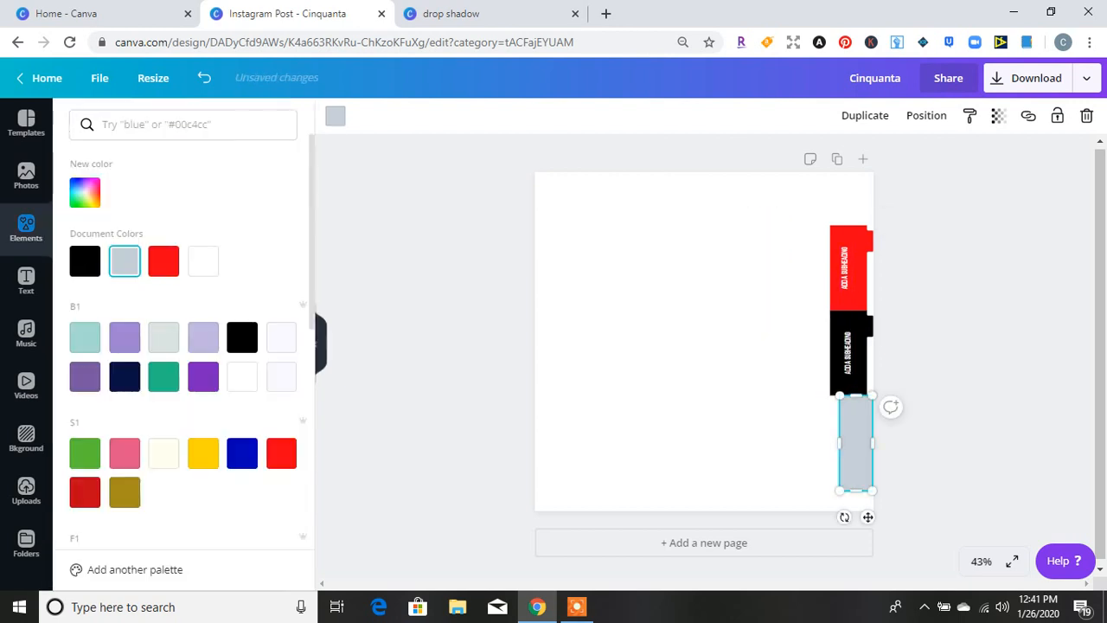
click(204, 453)
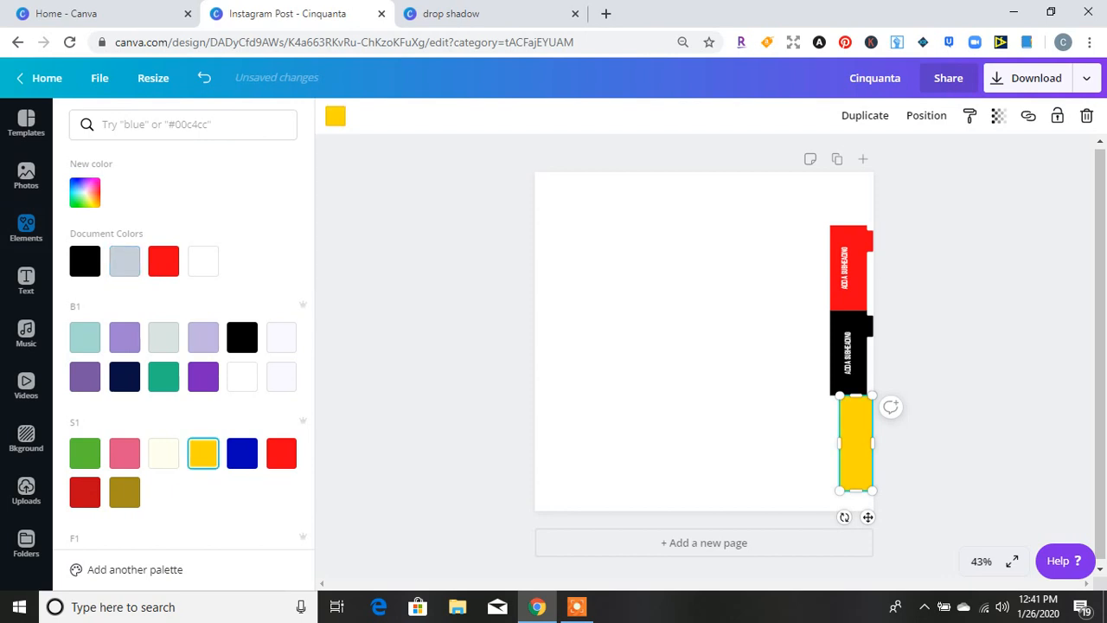
key(Escape)
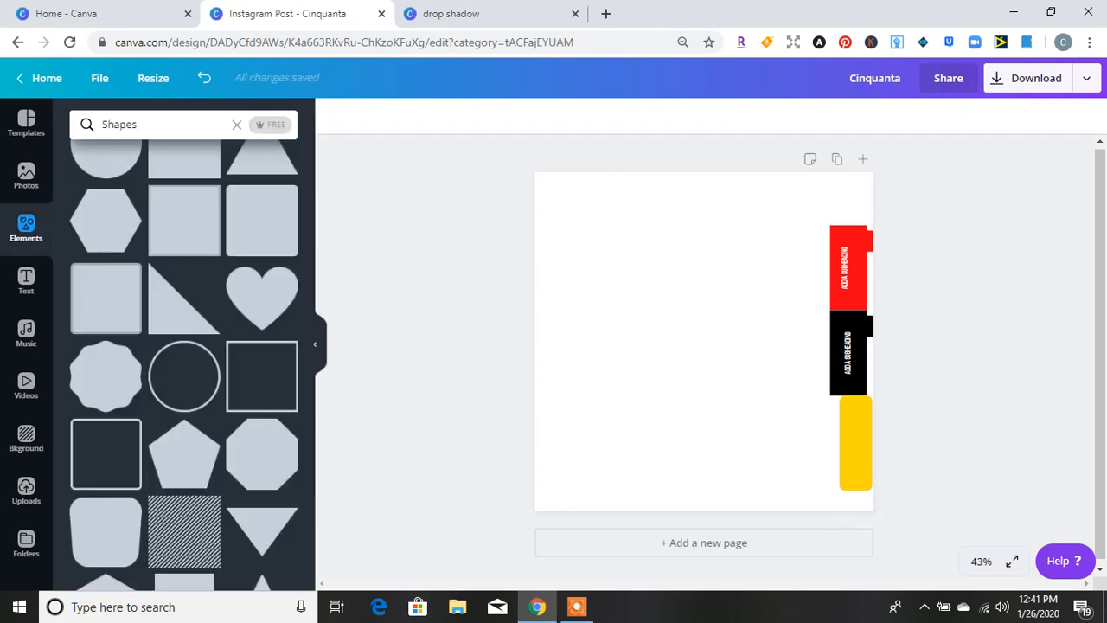
click(855, 443)
drag(856, 443, 856, 463)
click(943, 445)
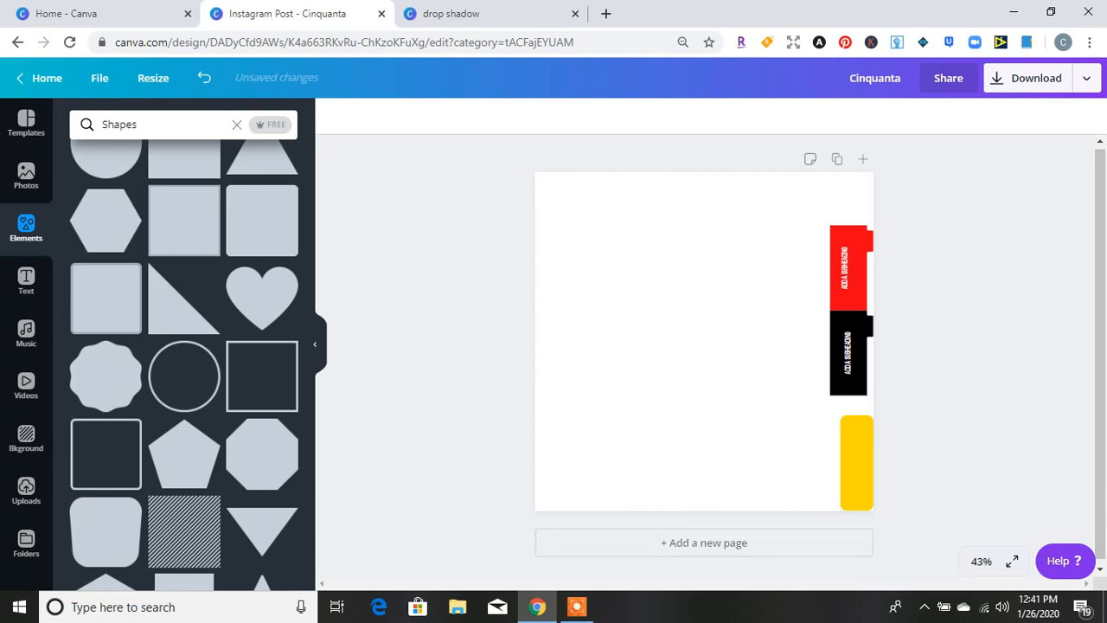
- Switch to the open "drop shadow" design to view its shadowed title, sticker sheet and page-edge tabs
drag(901, 196, 811, 410)
click(749, 351)
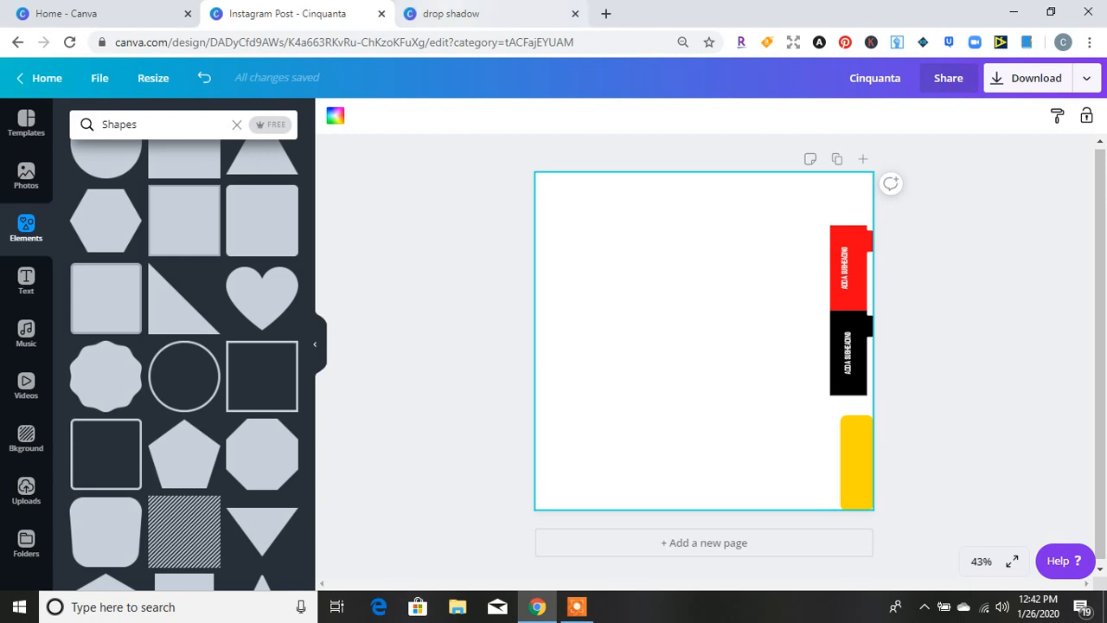
click(485, 14)
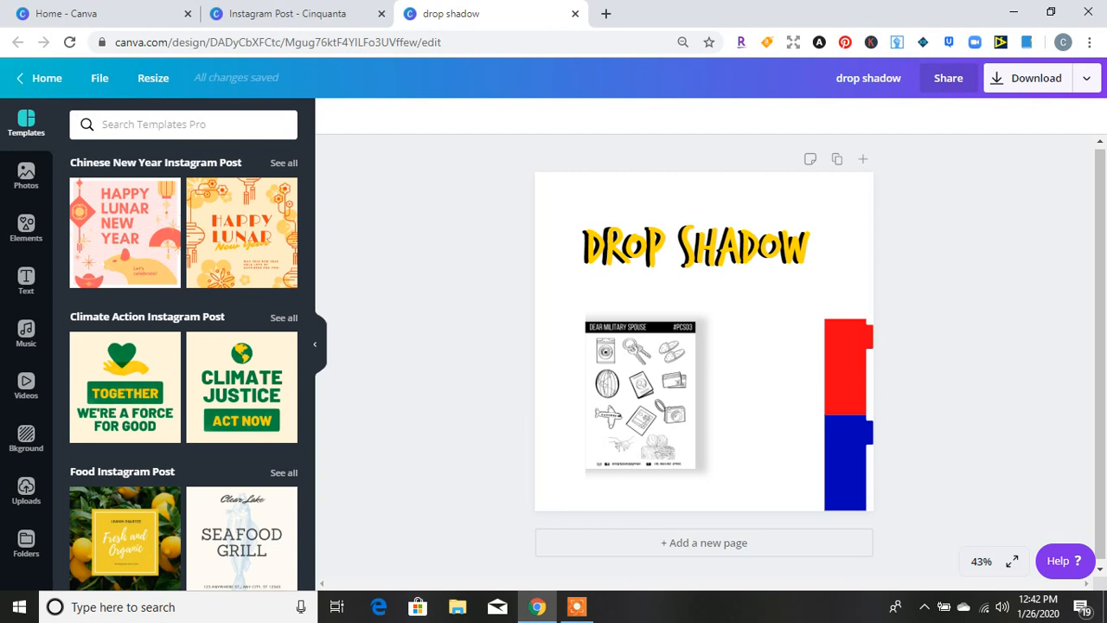
mouse_move(577, 608)
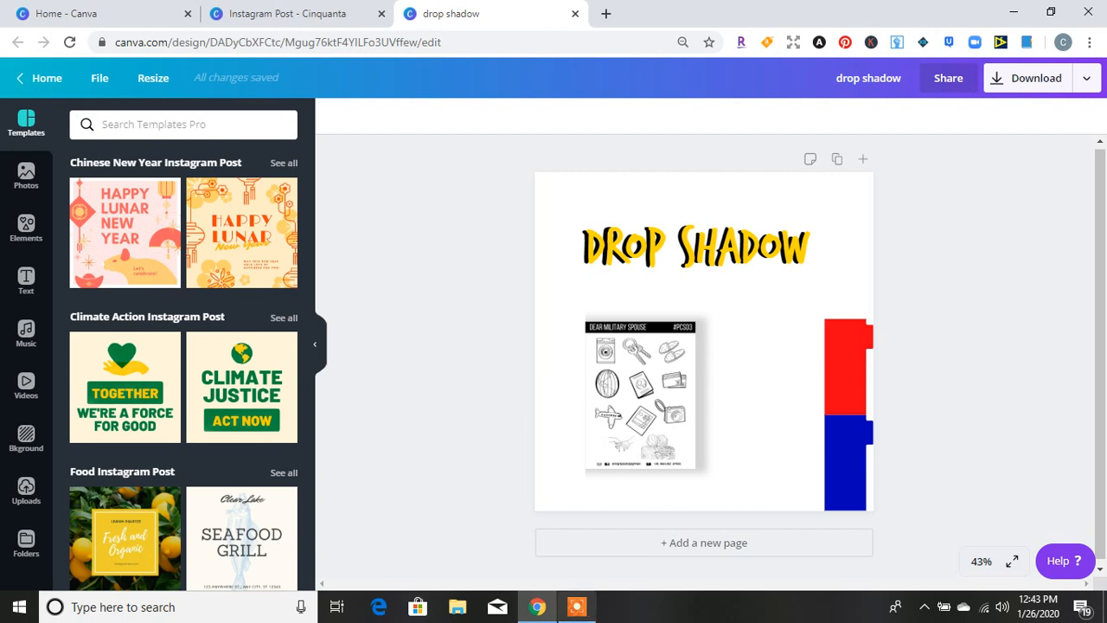
click(577, 607)
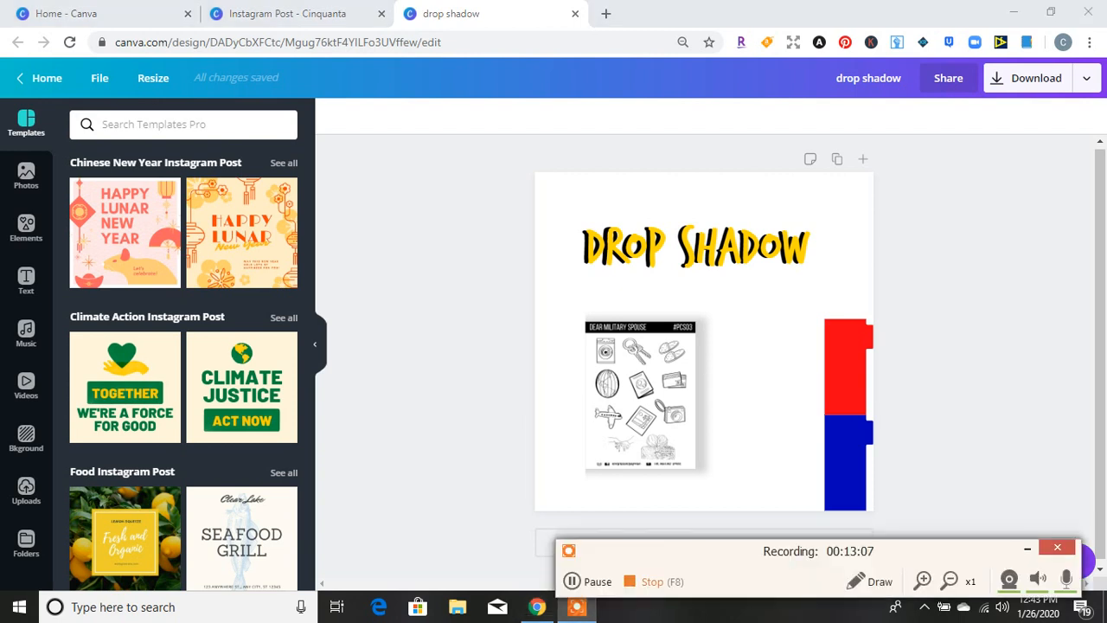